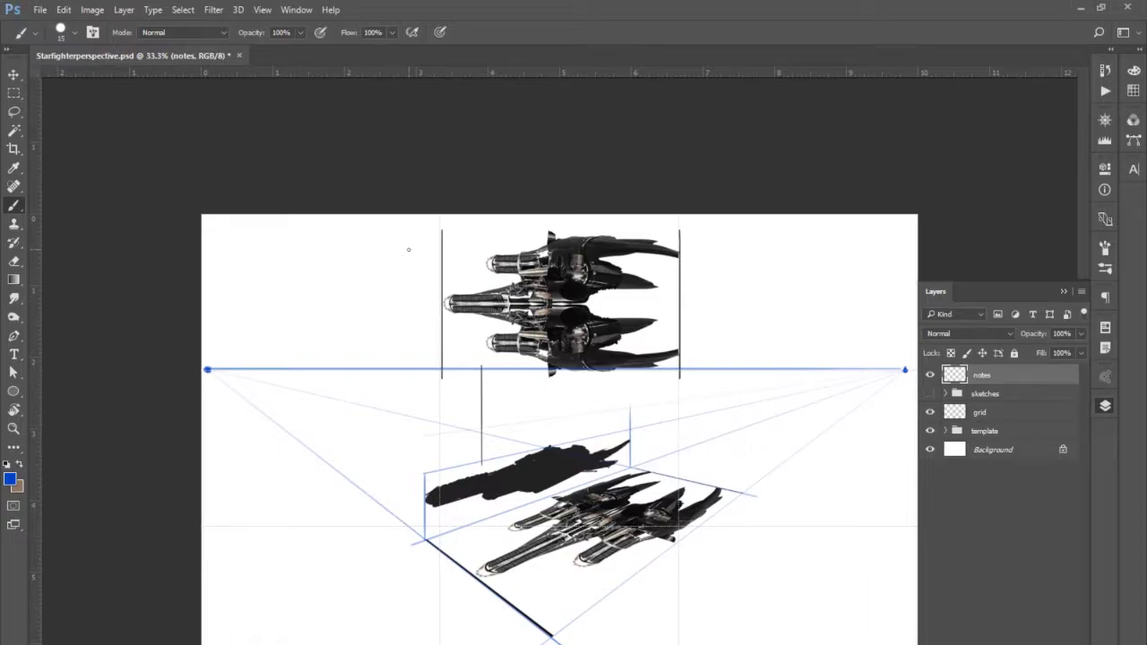
# Step: Mark the top view with a circled 1 and the side view with a circled 2, adding arrows toward both views
pyautogui.moveTo(395, 253); pyautogui.dragTo(395, 236)
pyautogui.press('F5')
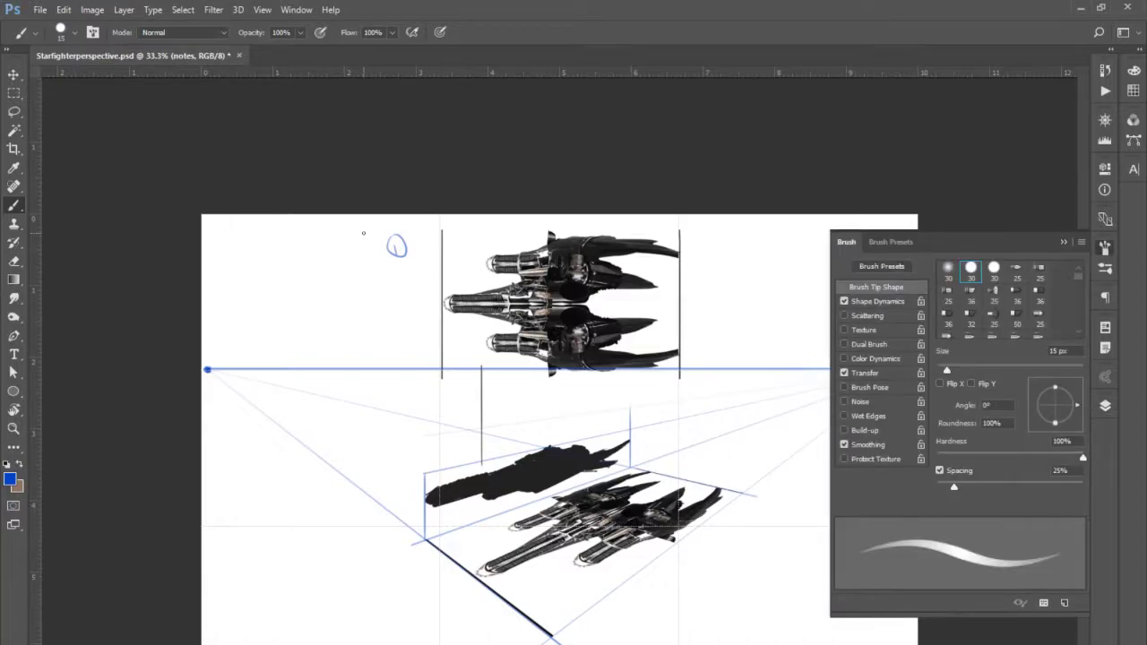
pyautogui.press('F5')
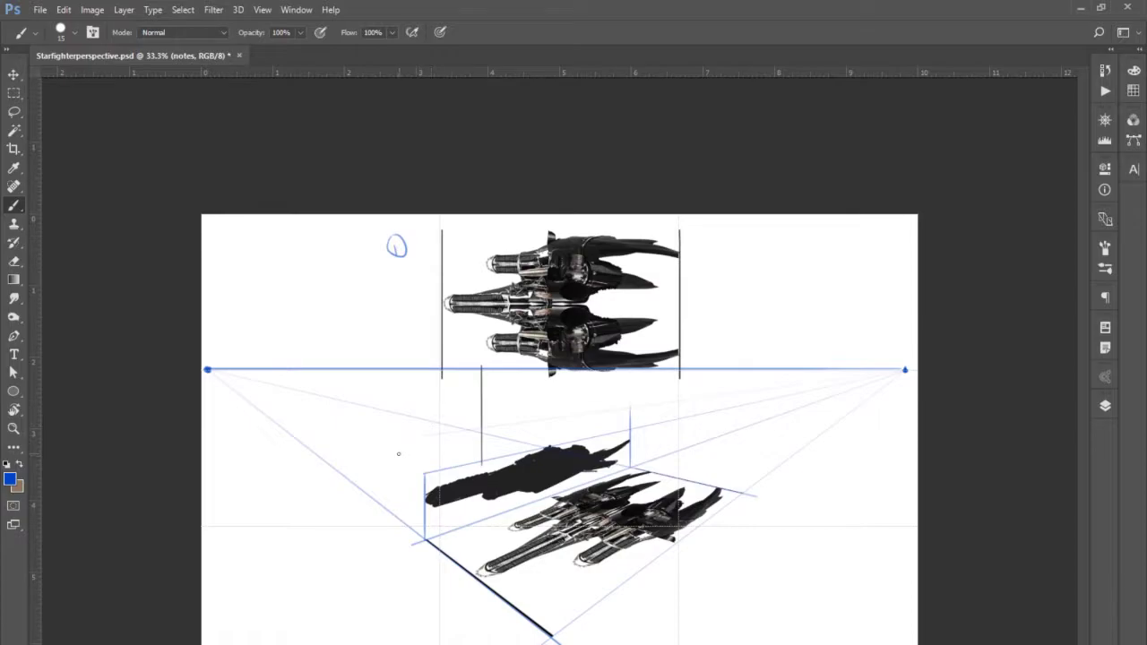
pyautogui.moveTo(387, 444); pyautogui.dragTo(435, 474)
pyautogui.moveTo(414, 410)
pyautogui.mouseDown()
pyautogui.moveTo(462, 343)
pyautogui.moveTo(463, 362)
pyautogui.mouseUp()
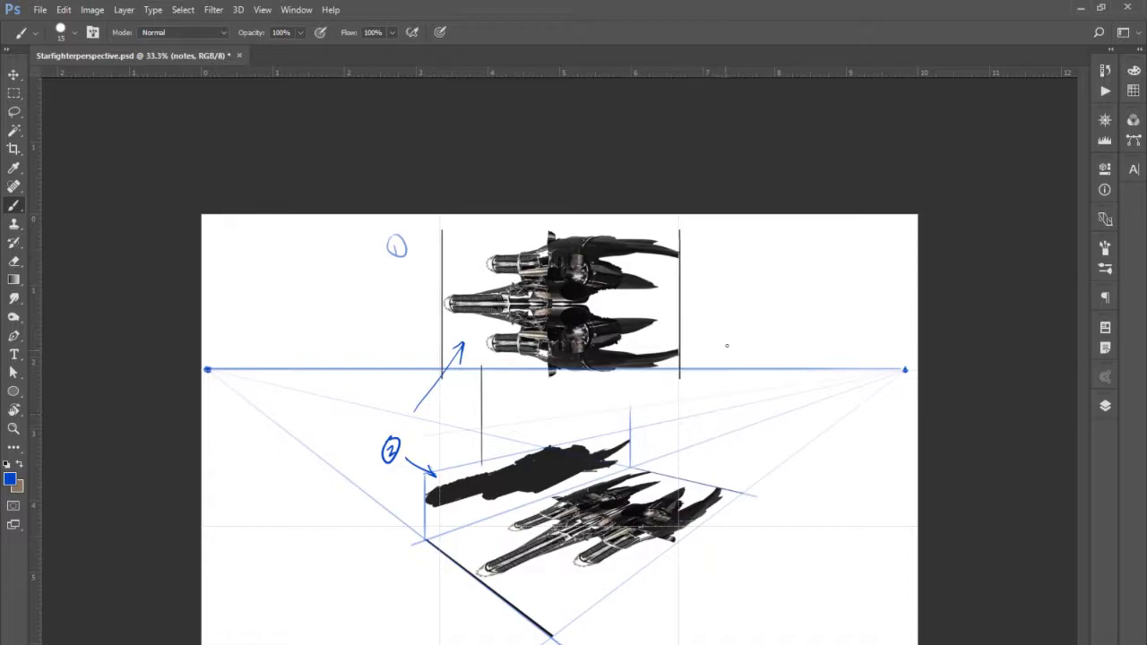
# Step: Draw an arrow from the top view to the ground-plane view and mark the side view plane's two vertical edges
pyautogui.moveTo(694, 293)
pyautogui.mouseDown()
pyautogui.moveTo(703, 473)
pyautogui.moveTo(720, 462)
pyautogui.mouseUp()
pyautogui.moveTo(424, 475); pyautogui.dragTo(425, 538)
pyautogui.moveTo(630, 427); pyautogui.dragTo(631, 461)
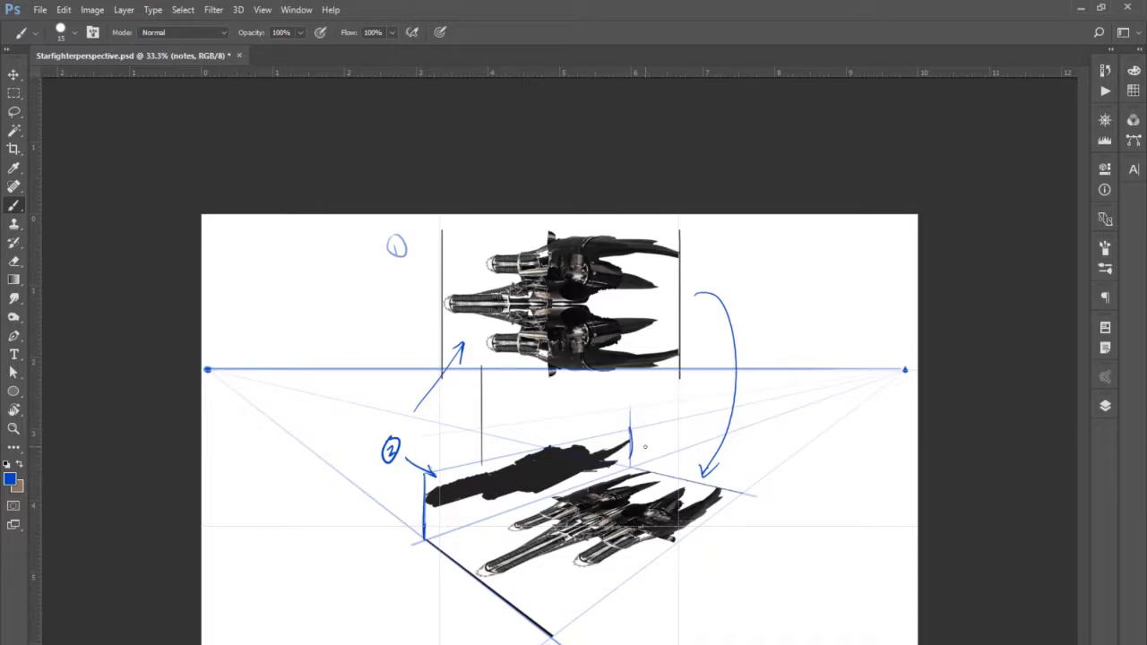
# Step: Undo all the annotation strokes around the starfighter views
pyautogui.hotkey('ctrl', 'alt', 'z')
pyautogui.hotkey('ctrl', 'alt', 'z')
pyautogui.hotkey('ctrl', 'alt', 'z')
pyautogui.hotkey('ctrl', 'alt', 'z')
pyautogui.hotkey('ctrl', 'alt', 'z')
pyautogui.hotkey('ctrl', 'alt', 'z')
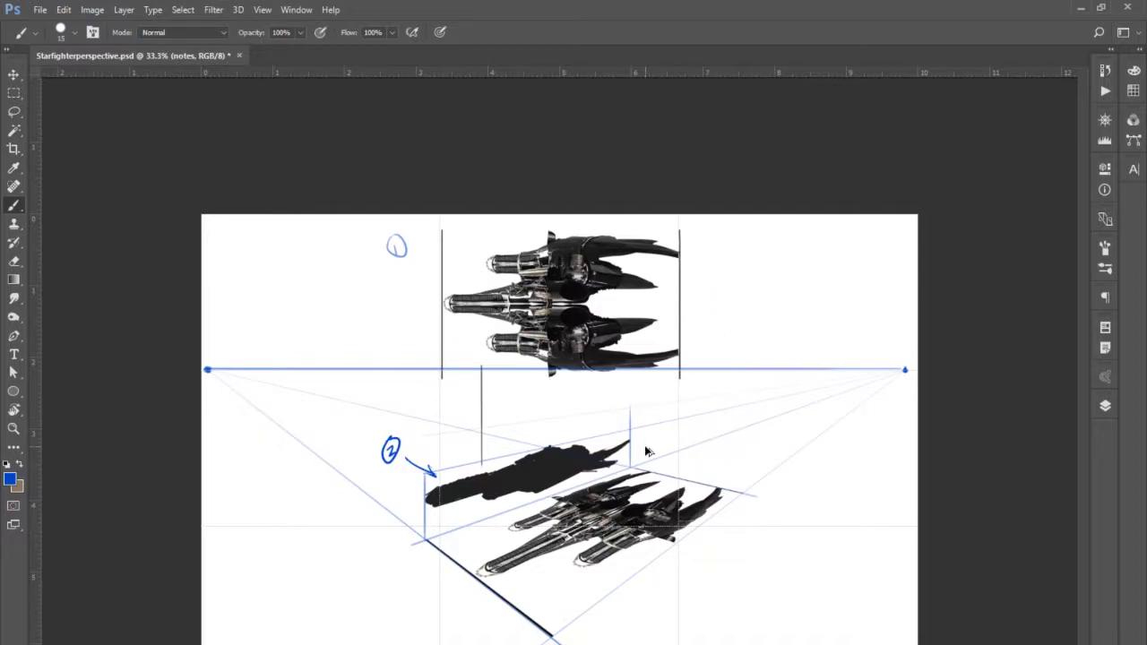
pyautogui.hotkey('ctrl', 'alt', 'z')
pyautogui.hotkey('ctrl', 'alt', 'z')
pyautogui.hotkey('ctrl', 'alt', 'z')
pyautogui.hotkey('ctrl', 'alt', 'z')
pyautogui.hotkey('ctrl', 'alt', 'z')
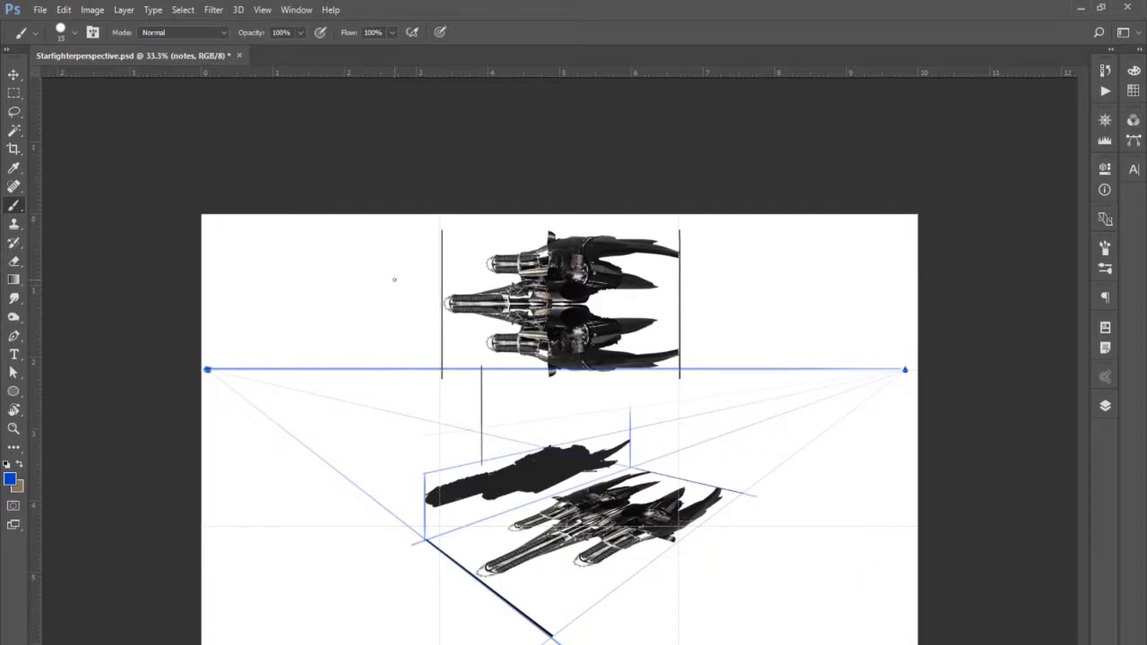
pyautogui.moveTo(395, 260); pyautogui.dragTo(427, 230)
pyautogui.hotkey('ctrl', 'alt', 'z')
pyautogui.moveTo(437, 596); pyautogui.dragTo(453, 563)
pyautogui.moveTo(667, 574); pyautogui.dragTo(678, 561)
pyautogui.moveTo(696, 416); pyautogui.dragTo(686, 447)
pyautogui.hotkey('ctrl', 'alt', 'z')
pyautogui.hotkey('ctrl', 'alt', 'z')
pyautogui.hotkey('ctrl', 'alt', 'z')
# Step: Expand the template group and identify the artwork on the top view and top view copy 4 layers by toggling their visibility
pyautogui.click(1104, 408)
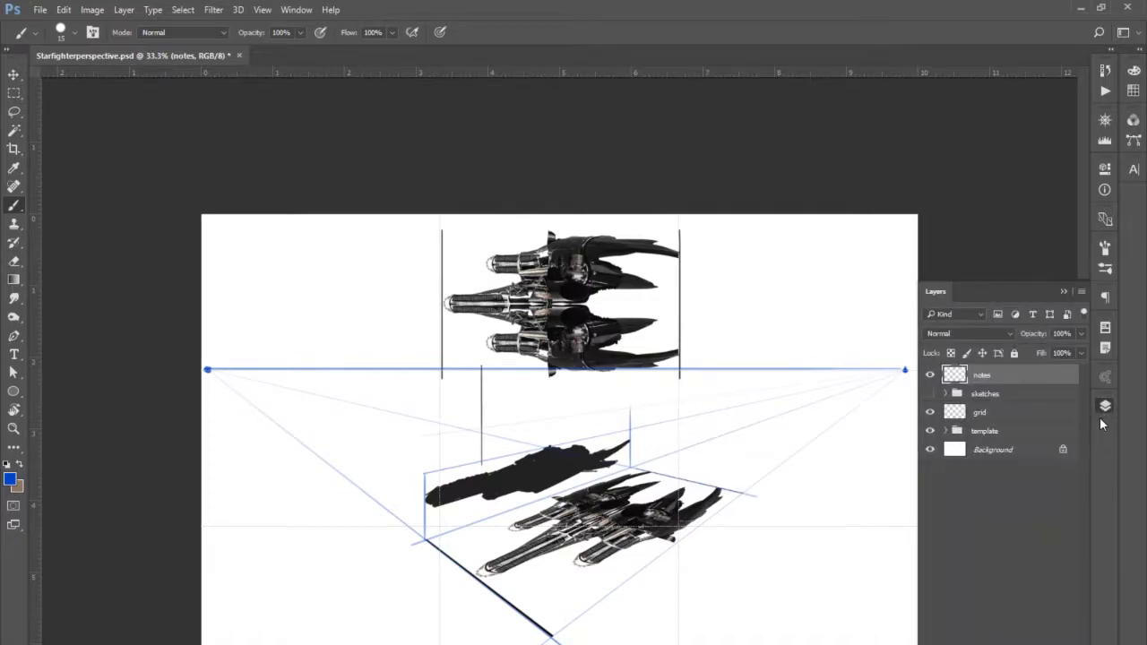
pyautogui.moveTo(417, 285); pyautogui.dragTo(423, 265)
pyautogui.hotkey('ctrl', 'z')
pyautogui.click(945, 431)
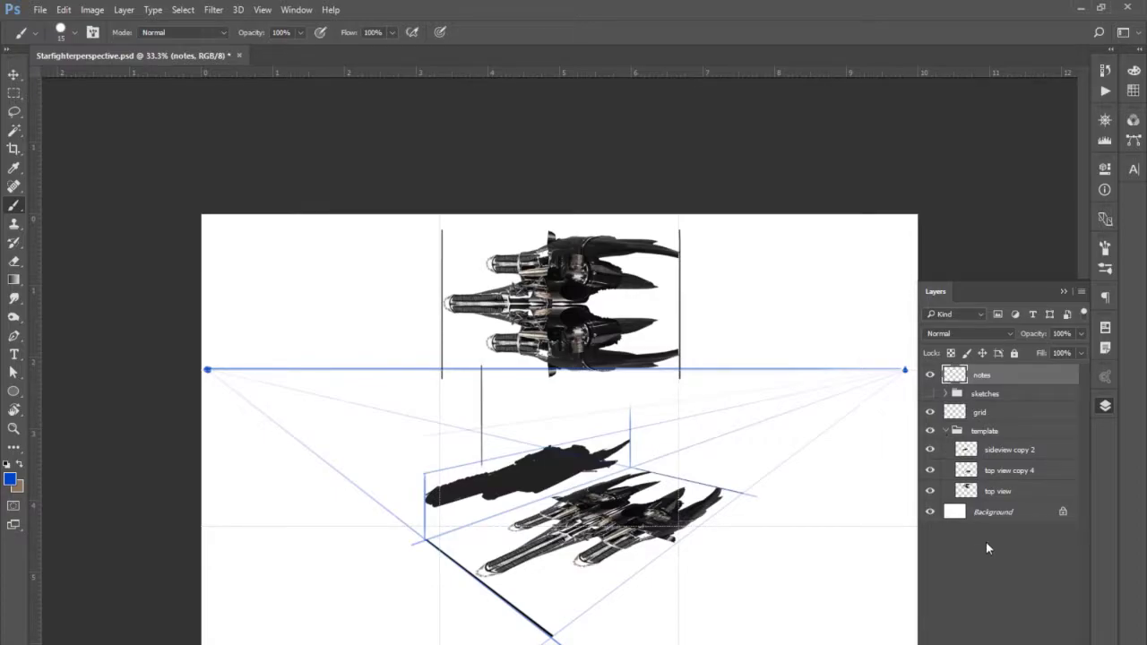
pyautogui.click(930, 490)
pyautogui.click(930, 491)
pyautogui.click(931, 470)
pyautogui.click(931, 471)
# Step: Rename the top view copy 4 layer as ground plane
pyautogui.doubleClick(1005, 472)
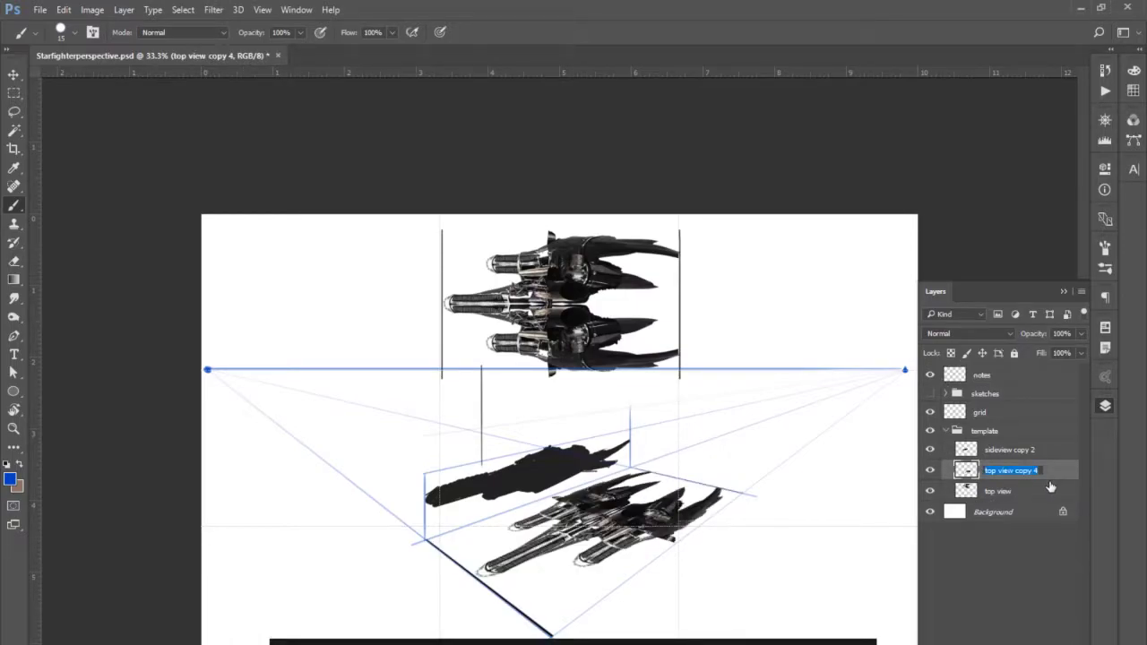
pyautogui.write('ground plane')
pyautogui.press('Return')
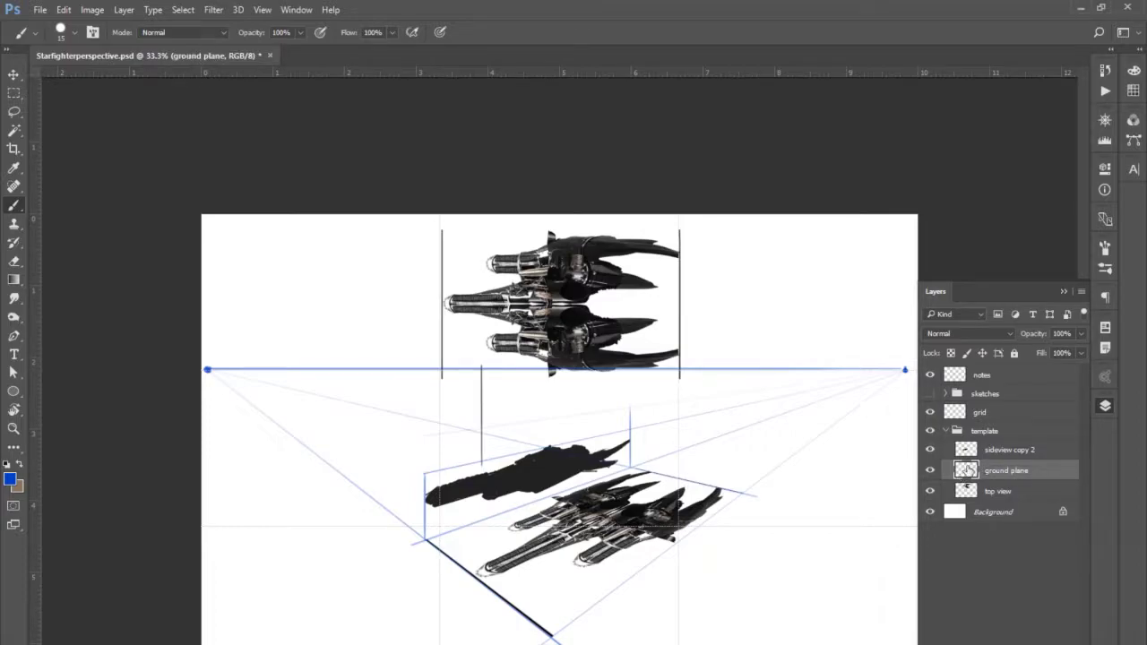
# Step: Set the ground plane layer's opacity to 30% and fade the sideview copy 2 layer as well
pyautogui.moveTo(1032, 339); pyautogui.dragTo(984, 334)
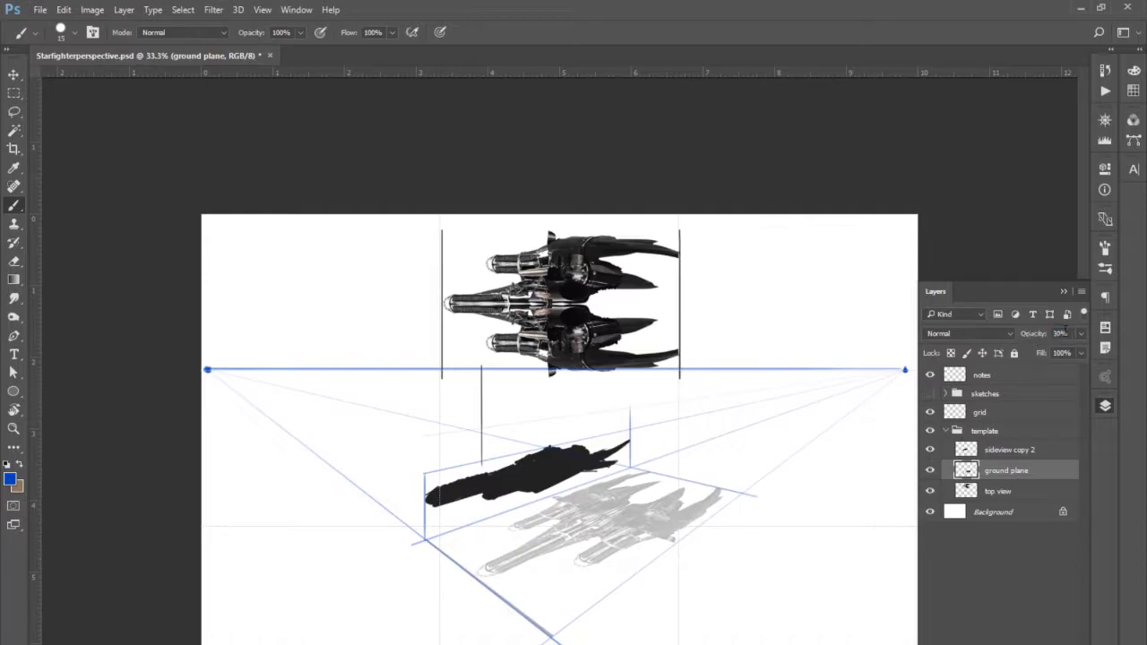
pyautogui.click(994, 455)
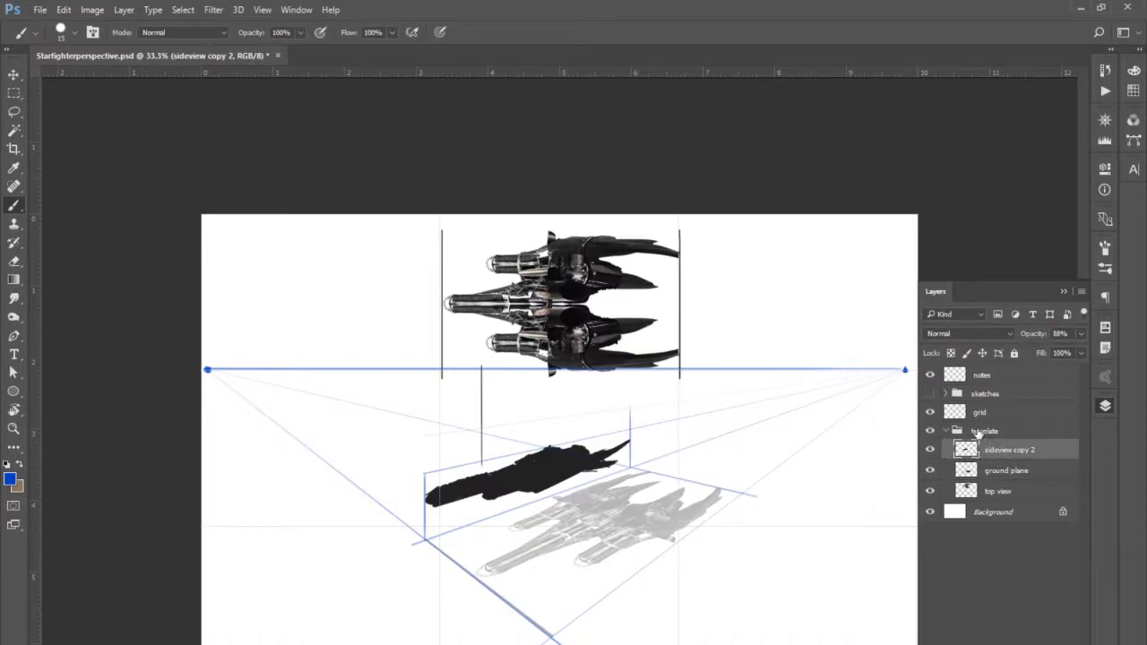
pyautogui.moveTo(1035, 336); pyautogui.dragTo(995, 334)
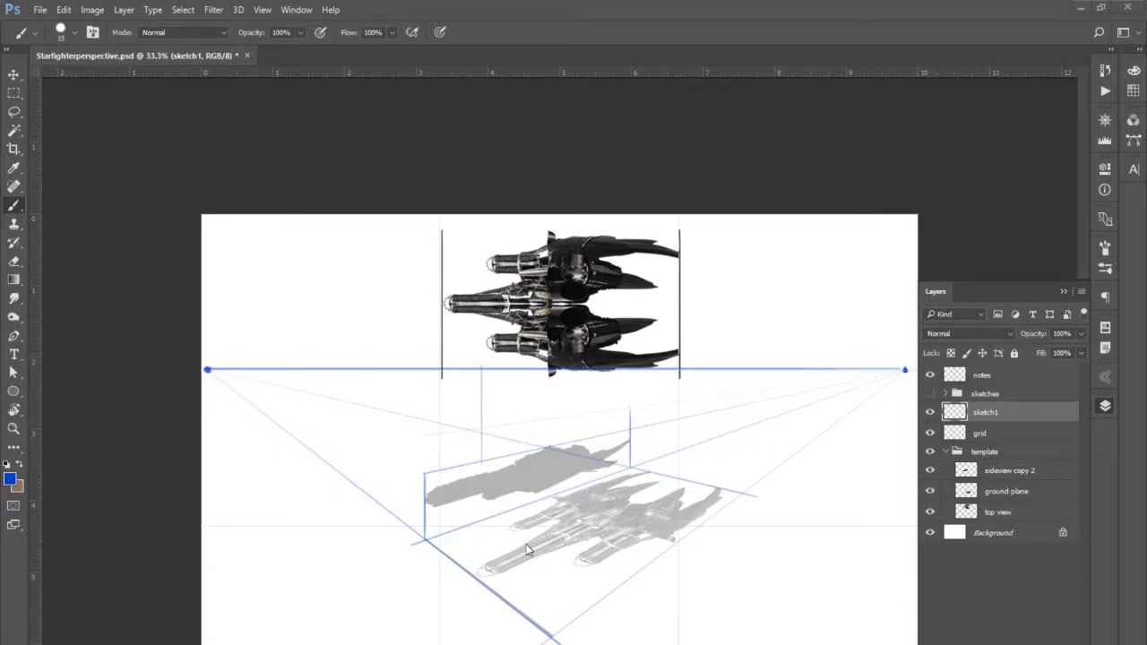
# Step: On the grid layer, draw a short vertical line upward from the ground plane's front edge beside the central nose
pyautogui.click(980, 435)
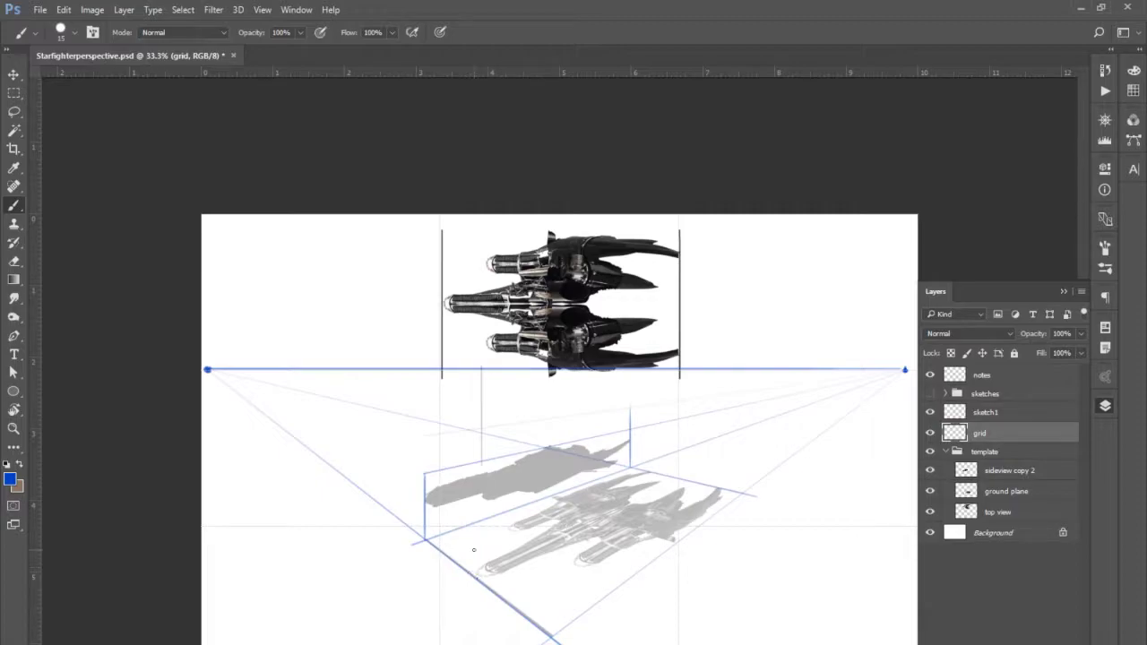
pyautogui.moveTo(475, 575); pyautogui.dragTo(475, 535)
pyautogui.click(929, 433)
pyautogui.click(929, 434)
# Step: Draw both diagonals between opposite corners of the perspective ground plane to locate its centre
pyautogui.moveTo(548, 638); pyautogui.dragTo(626, 481)
pyautogui.click(717, 491)
pyautogui.keyDown('shift'); pyautogui.click(421, 536); pyautogui.keyUp('shift')
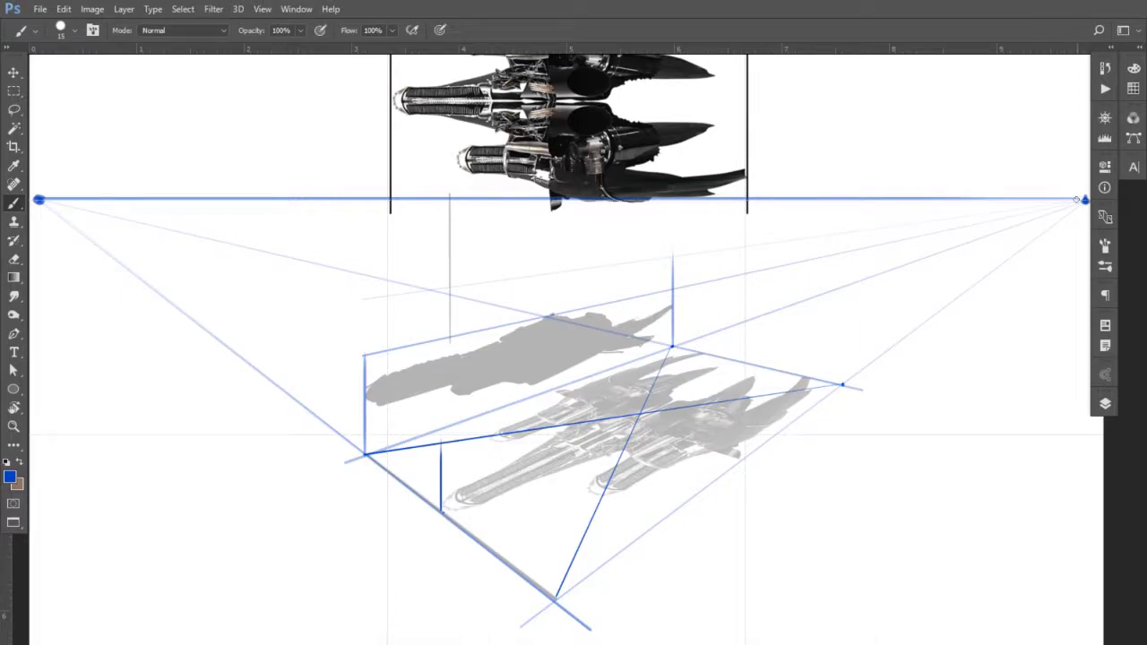
# Step: Label the right vanishing point VP2 and draw the ground plane's centre line from its front edge through the diagonals' crossing to VP2
pyautogui.moveTo(1058, 173)
pyautogui.mouseDown()
pyautogui.moveTo(1062, 186)
pyautogui.moveTo(1068, 172)
pyautogui.moveTo(1087, 175)
pyautogui.mouseUp()
pyautogui.moveTo(421, 518); pyautogui.dragTo(832, 325)
pyautogui.moveTo(887, 295)
pyautogui.mouseDown()
pyautogui.moveTo(1022, 231)
pyautogui.moveTo(1084, 201)
pyautogui.mouseUp()
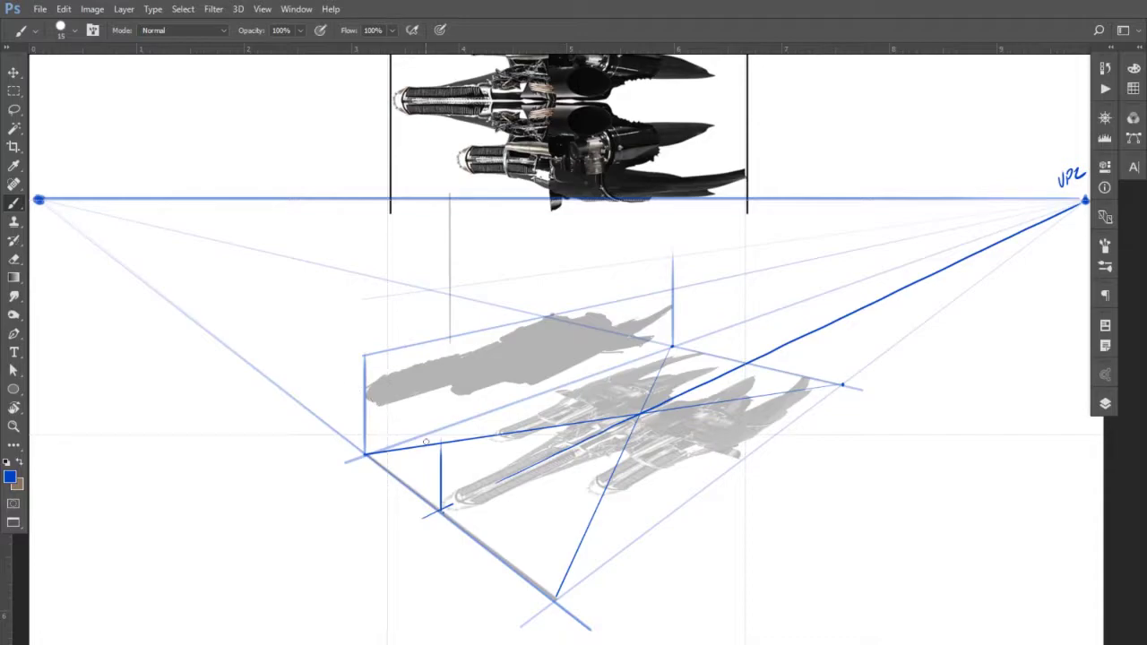
# Step: Mark the nose height on the side view's front edge and draw a line through it from the left vanishing point past the central nose
pyautogui.click(363, 392)
pyautogui.moveTo(40, 200); pyautogui.dragTo(87, 230)
pyautogui.moveTo(602, 535)
pyautogui.mouseDown()
pyautogui.moveTo(467, 457)
pyautogui.moveTo(474, 444)
pyautogui.moveTo(566, 500)
pyautogui.moveTo(602, 538)
pyautogui.moveTo(41, 202)
pyautogui.mouseUp()
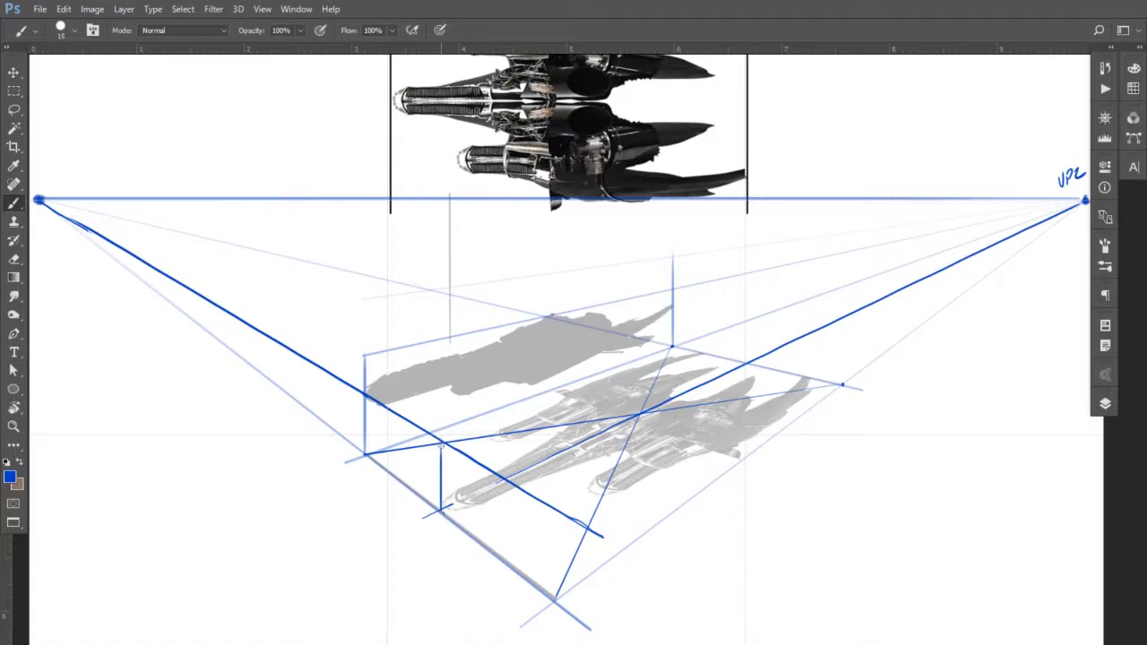
# Step: Extend the vertical line at the central nose to the height guide and connect their crossing to the right vanishing point
pyautogui.moveTo(441, 427); pyautogui.dragTo(441, 484)
pyautogui.press('shift')
pyautogui.keyDown('shift'); pyautogui.click(441, 443); pyautogui.keyUp('shift')
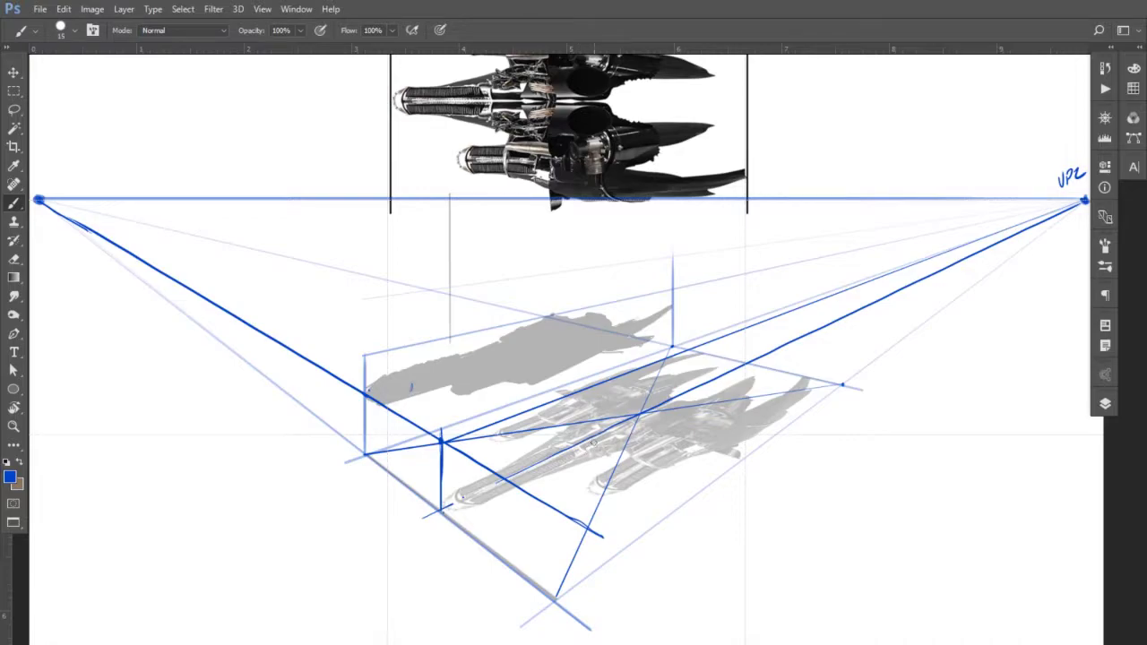
pyautogui.moveTo(662, 485)
pyautogui.mouseDown()
pyautogui.moveTo(592, 450)
pyautogui.moveTo(596, 460)
pyautogui.mouseUp()
pyautogui.moveTo(507, 406); pyautogui.dragTo(576, 434)
pyautogui.hotkey('ctrl', 'z')
pyautogui.hotkey('ctrl', 'alt', 'z')
pyautogui.hotkey('ctrl', 'alt', 'z')
# Step: Sketch a small perspective square with diagonals around the central nose's raised centre point
pyautogui.moveTo(452, 430)
pyautogui.mouseDown()
pyautogui.moveTo(453, 471)
pyautogui.moveTo(441, 455)
pyautogui.mouseUp()
pyautogui.moveTo(430, 414)
pyautogui.mouseDown()
pyautogui.moveTo(439, 453)
pyautogui.moveTo(453, 434)
pyautogui.moveTo(431, 451)
pyautogui.mouseUp()
pyautogui.moveTo(429, 448); pyautogui.dragTo(453, 464)
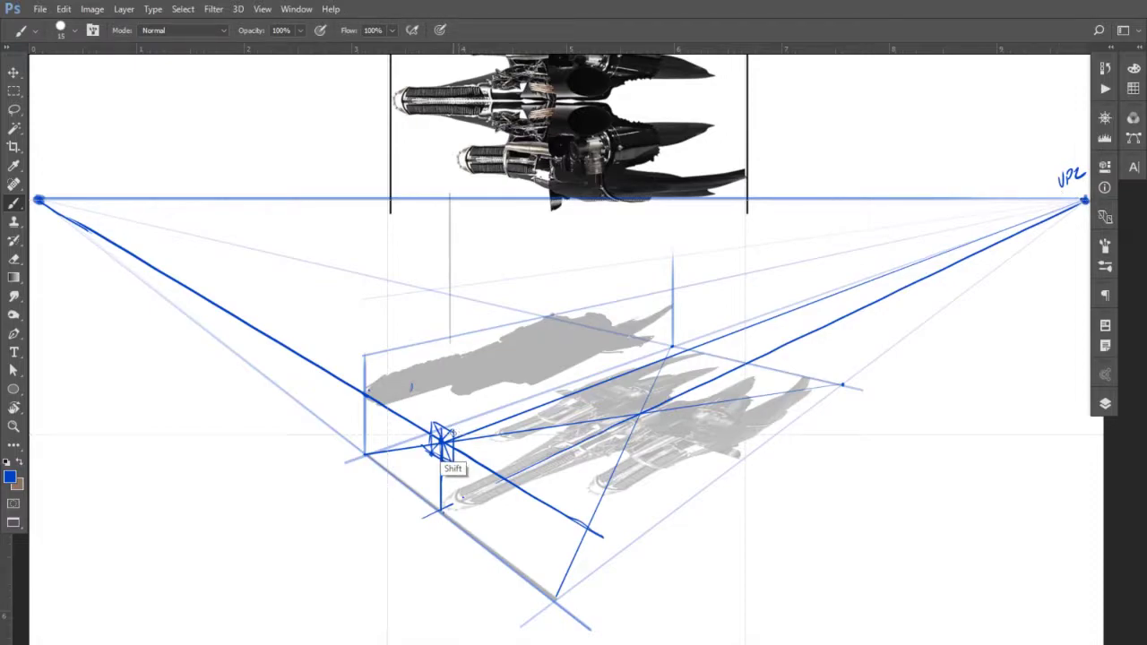
# Step: Draw guide lines between the corners of the small nose square and the right vanishing point
pyautogui.keyDown('shift'); pyautogui.click(442, 430); pyautogui.keyUp('shift')
pyautogui.keyDown('shift'); pyautogui.click(446, 435); pyautogui.keyUp('shift')
pyautogui.click(1081, 201)
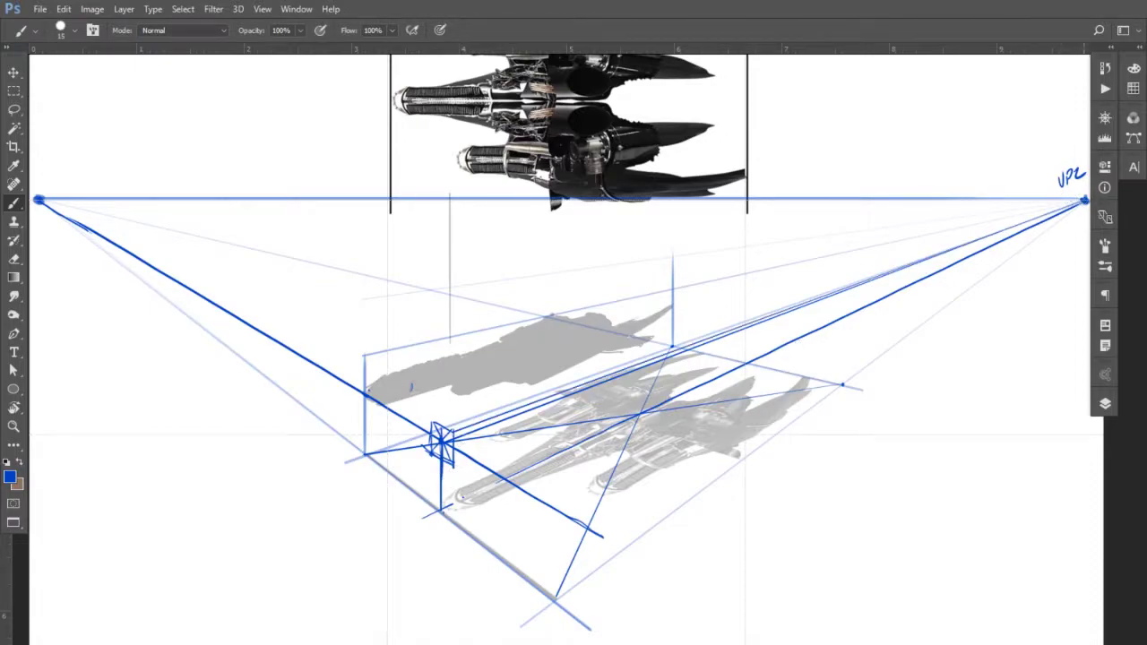
pyautogui.keyDown('shift'); pyautogui.click(455, 464); pyautogui.keyUp('shift')
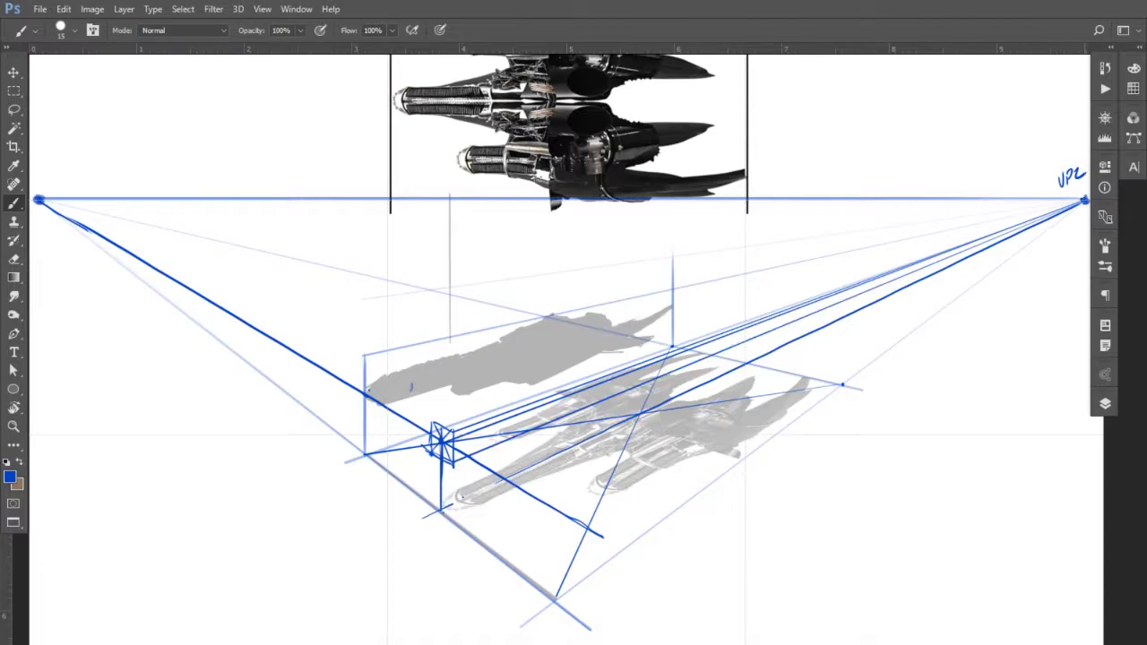
pyautogui.click(1064, 201)
pyautogui.keyDown('shift'); pyautogui.click(436, 421); pyautogui.keyUp('shift')
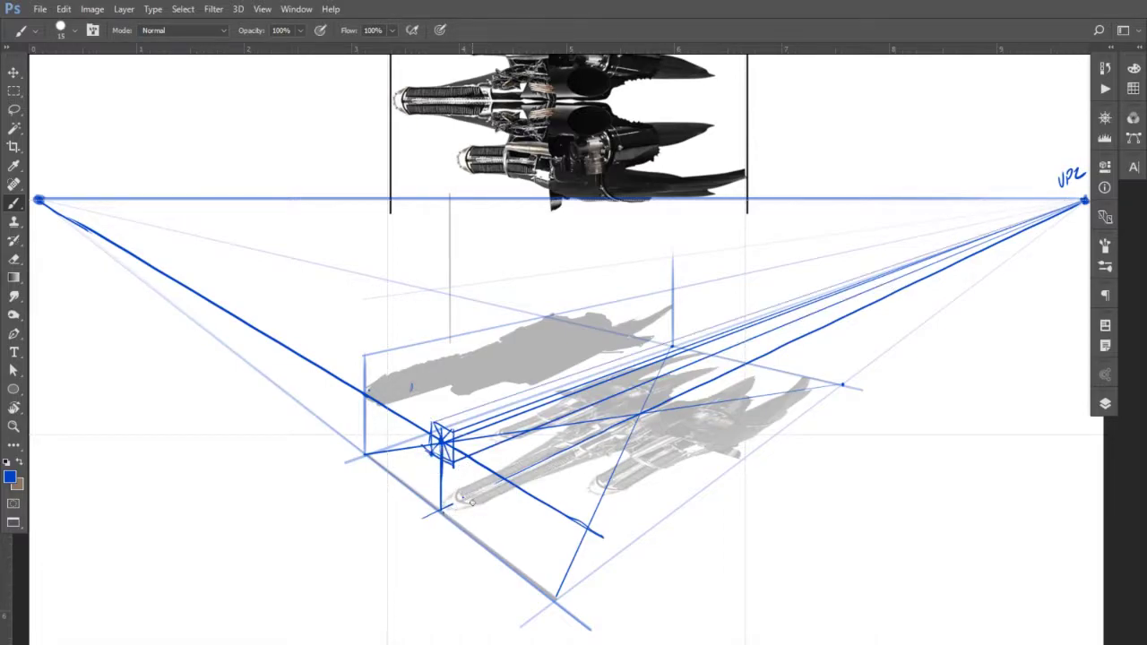
# Step: Lower the grid layer's opacity to 44% and set the brush colour to magenta
pyautogui.press('F7')
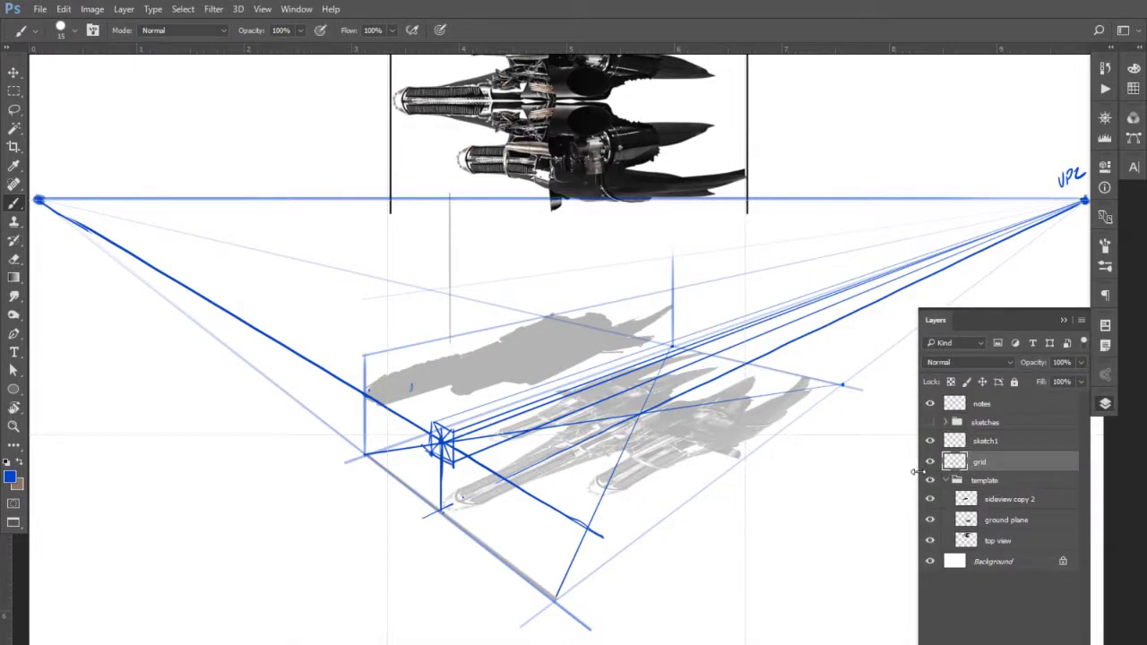
pyautogui.moveTo(1034, 363); pyautogui.dragTo(992, 362)
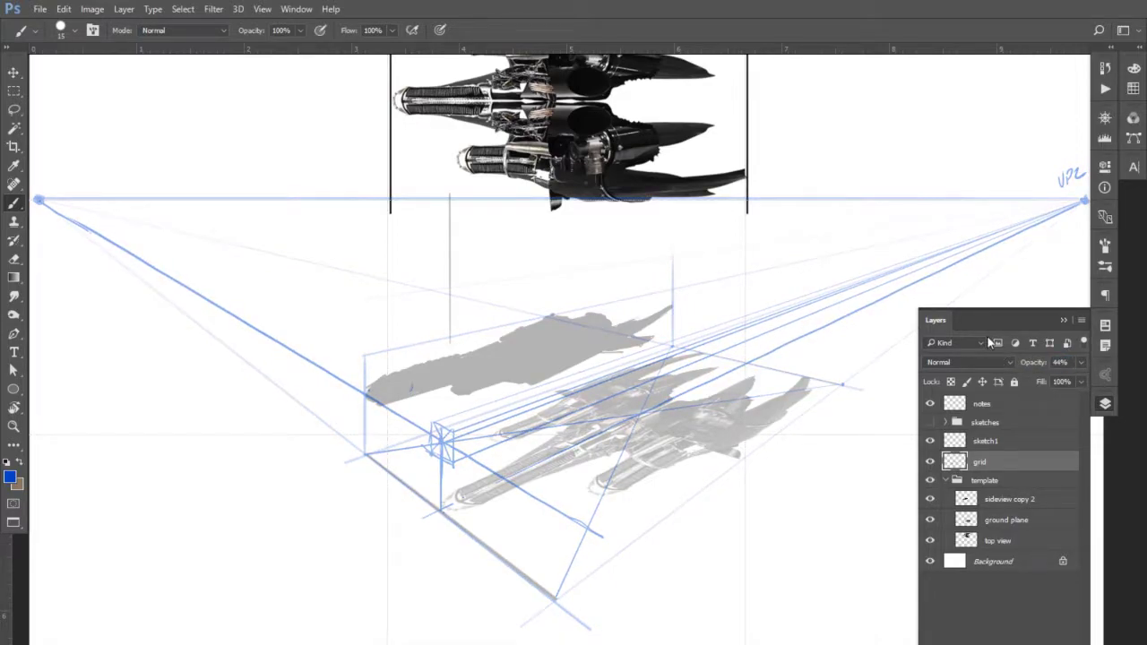
pyautogui.click(9, 478)
pyautogui.click(246, 154)
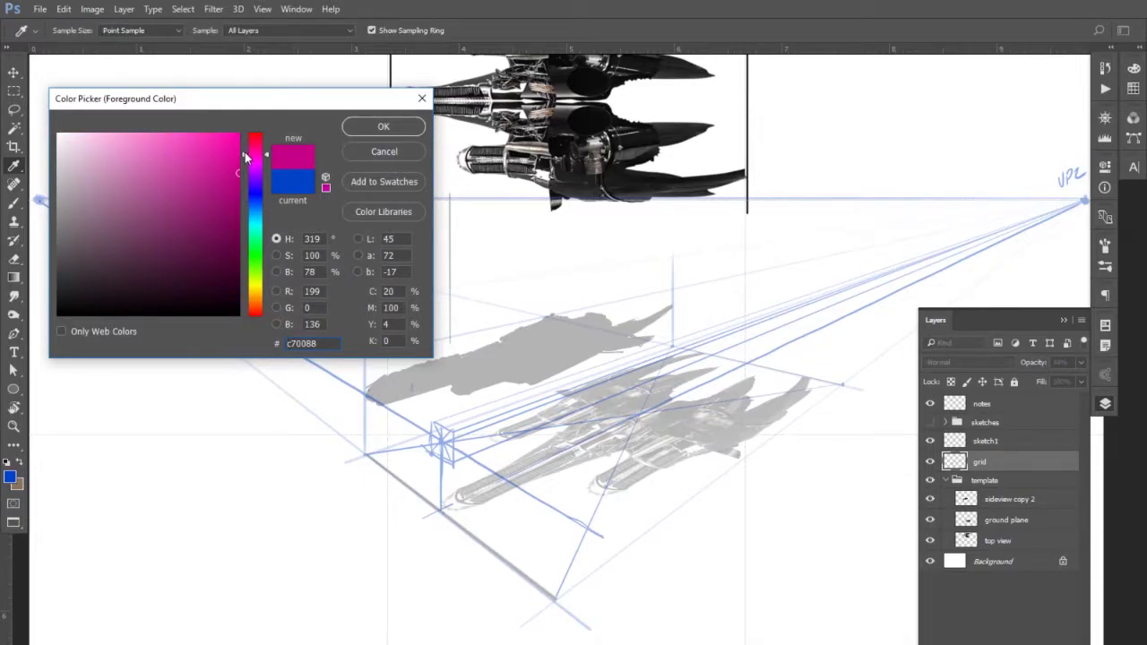
pyautogui.click(241, 151)
pyautogui.click(237, 150)
pyautogui.click(383, 126)
pyautogui.press('b')
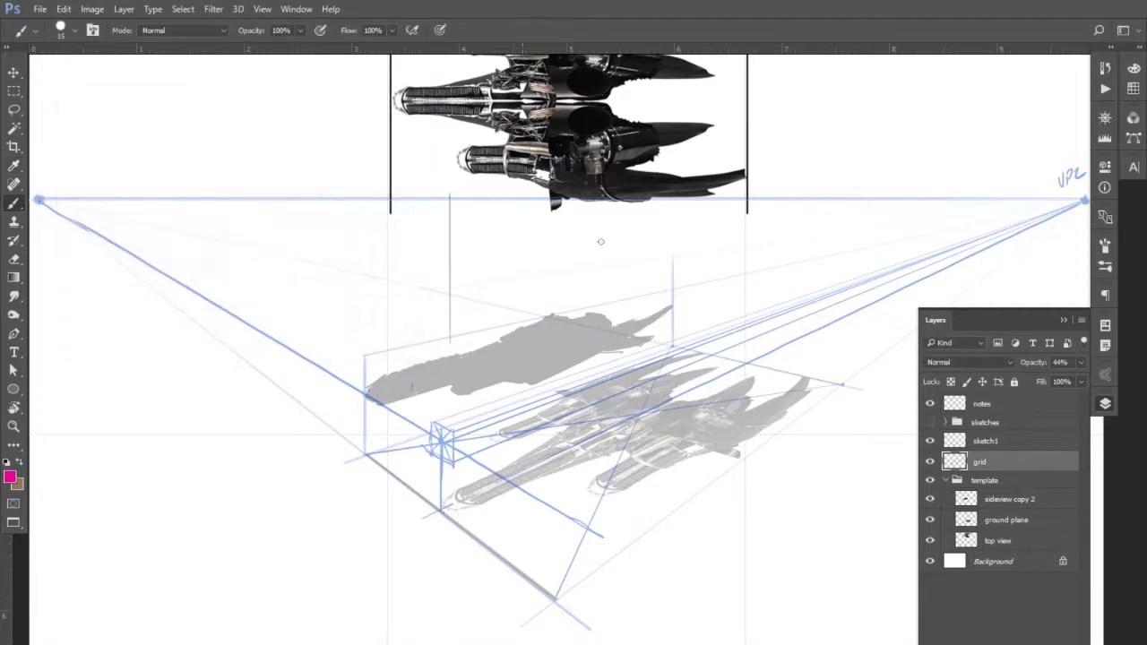
# Step: On the sketch1 layer, draw a magenta ellipse inside the small perspective square at the central nose
pyautogui.click(983, 442)
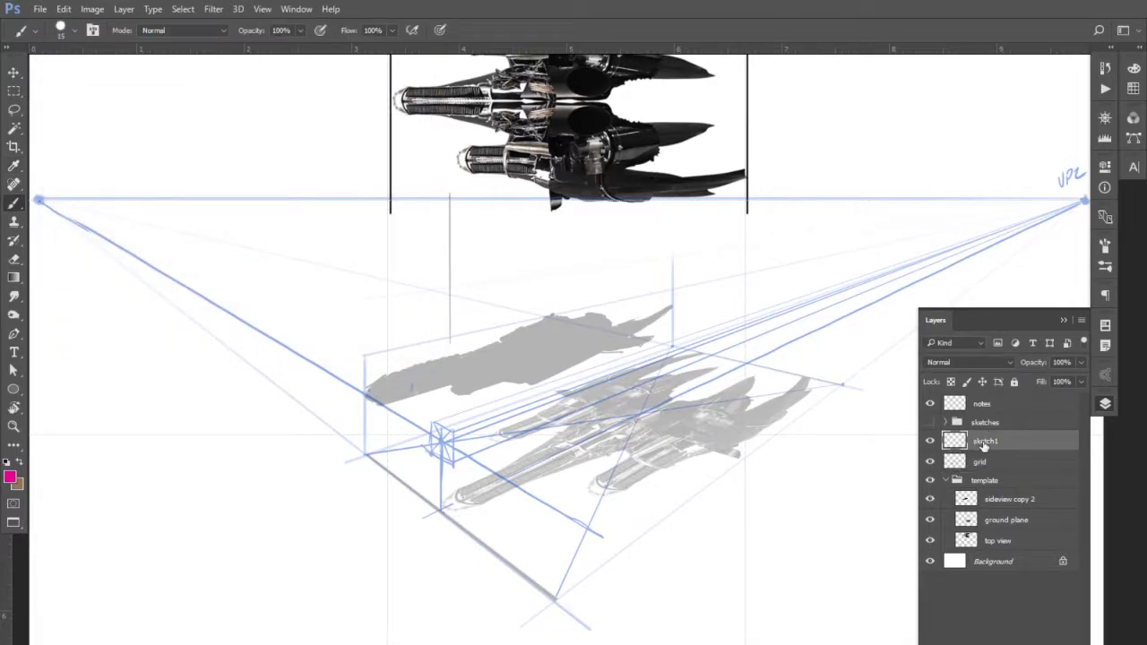
pyautogui.press('F7')
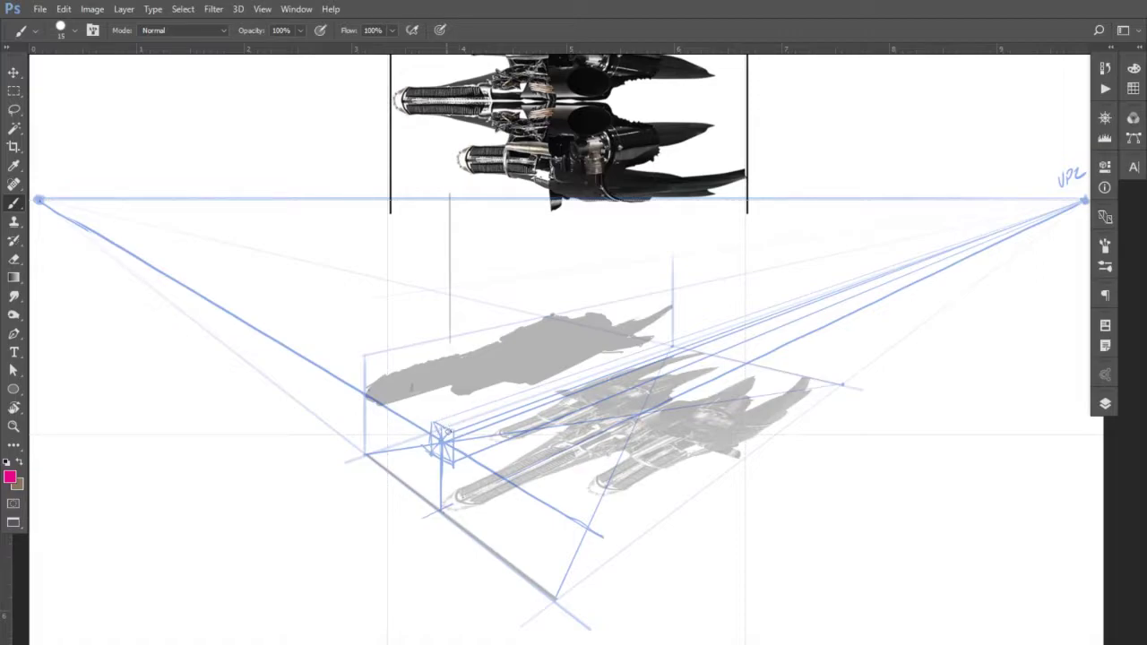
pyautogui.moveTo(451, 435)
pyautogui.mouseDown()
pyautogui.moveTo(448, 454)
pyautogui.moveTo(437, 450)
pyautogui.moveTo(433, 427)
pyautogui.moveTo(448, 432)
pyautogui.moveTo(437, 455)
pyautogui.moveTo(440, 426)
pyautogui.moveTo(451, 450)
pyautogui.mouseUp()
pyautogui.click(565, 396)
pyautogui.hotkey('ctrl', 'z')
pyautogui.press('shift')
pyautogui.click(1133, 167)
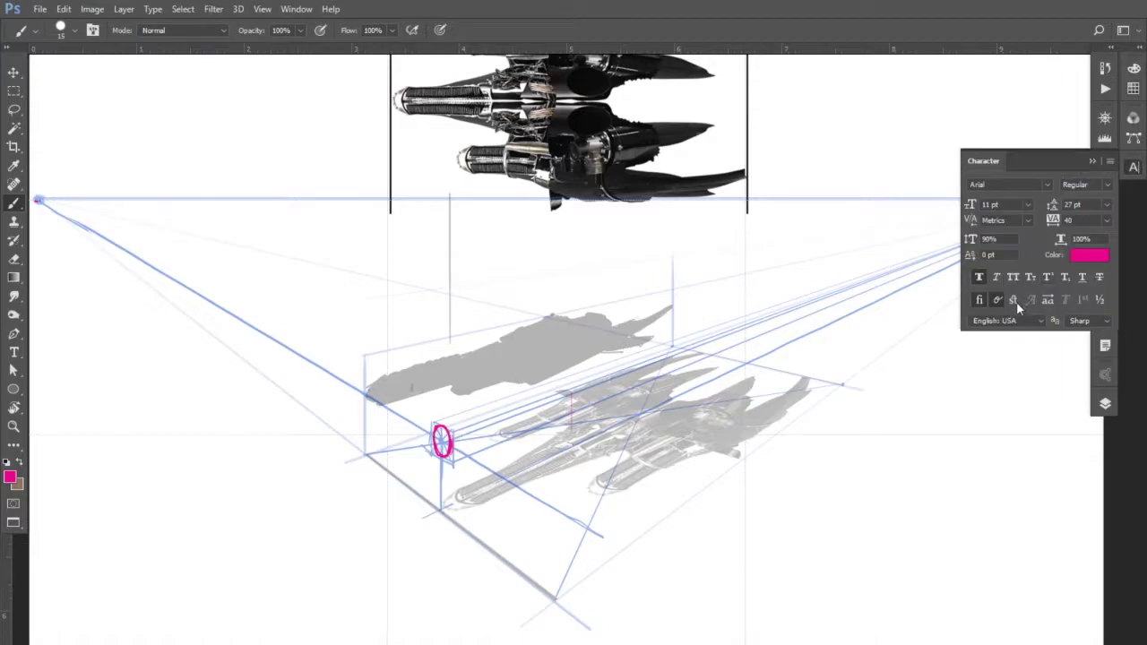
pyautogui.click(1135, 167)
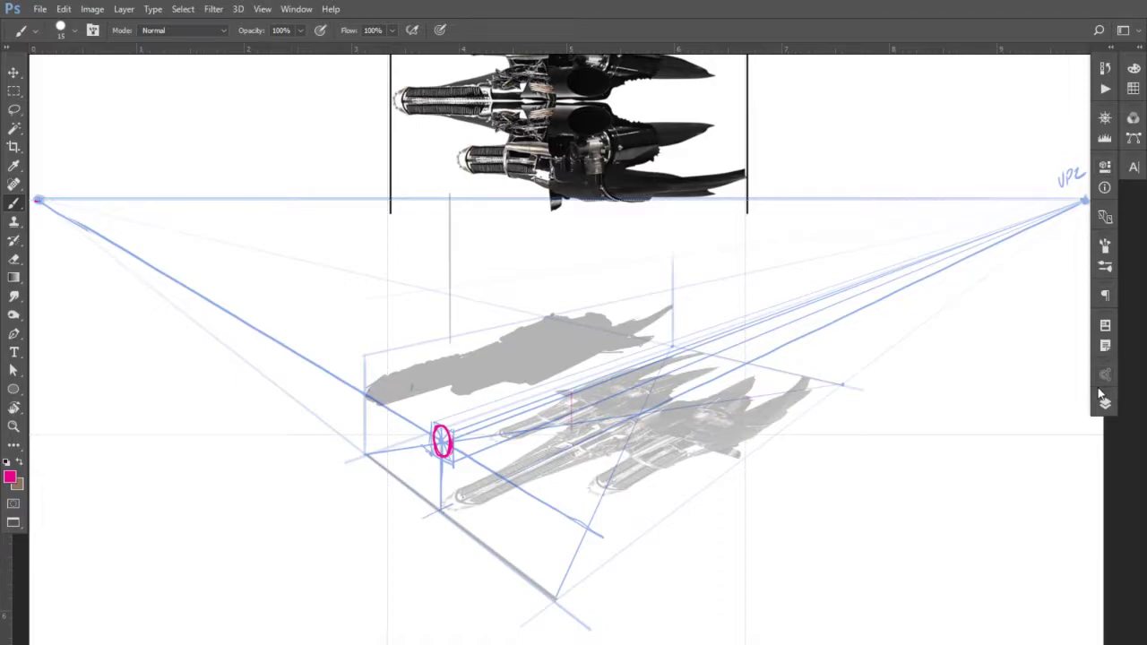
# Step: Select the grid layer and set the foreground colour to blue (RGB 10, 61, 190), keeping magenta as the background colour
pyautogui.click(1101, 392)
pyautogui.click(978, 467)
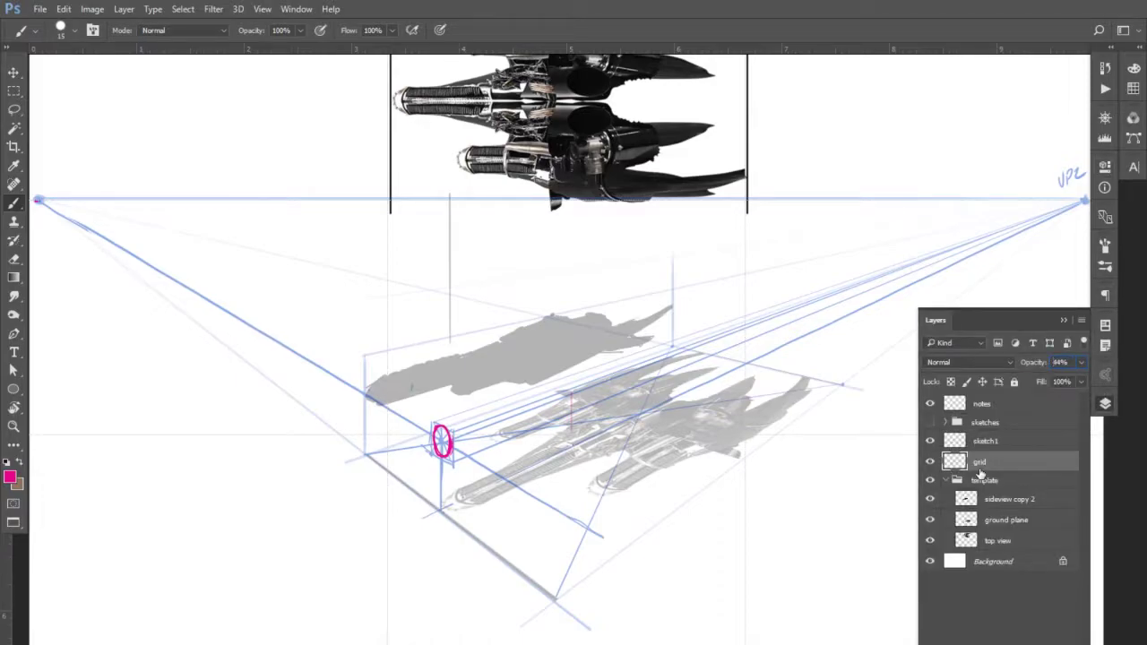
pyautogui.click(18, 462)
pyautogui.click(9, 476)
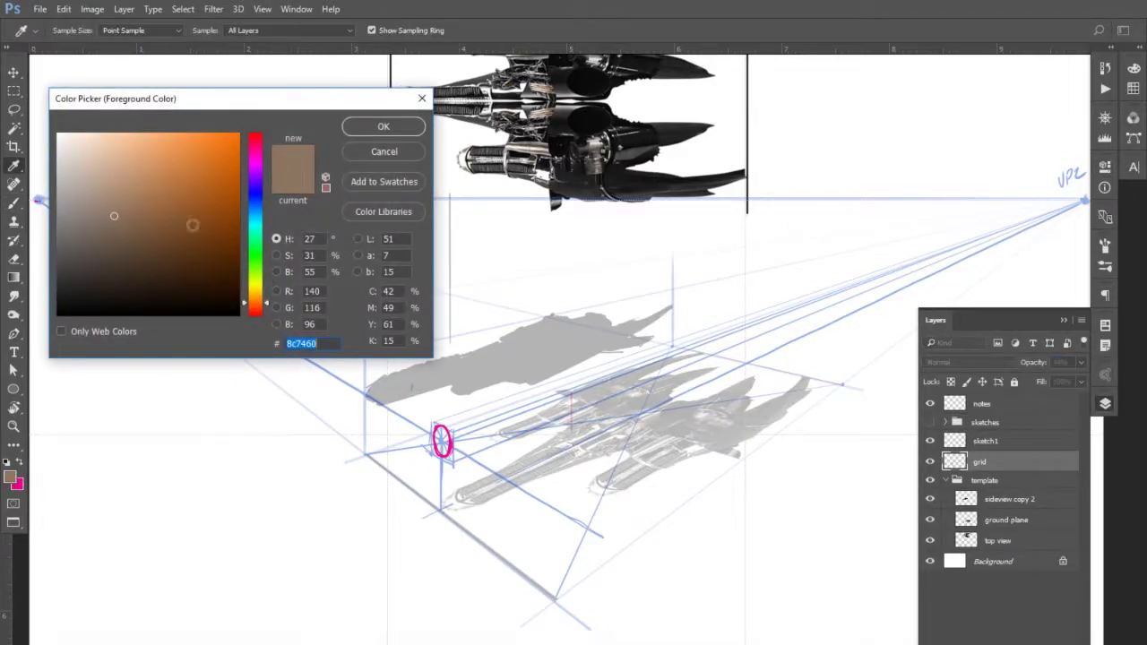
pyautogui.moveTo(212, 102); pyautogui.dragTo(460, 195)
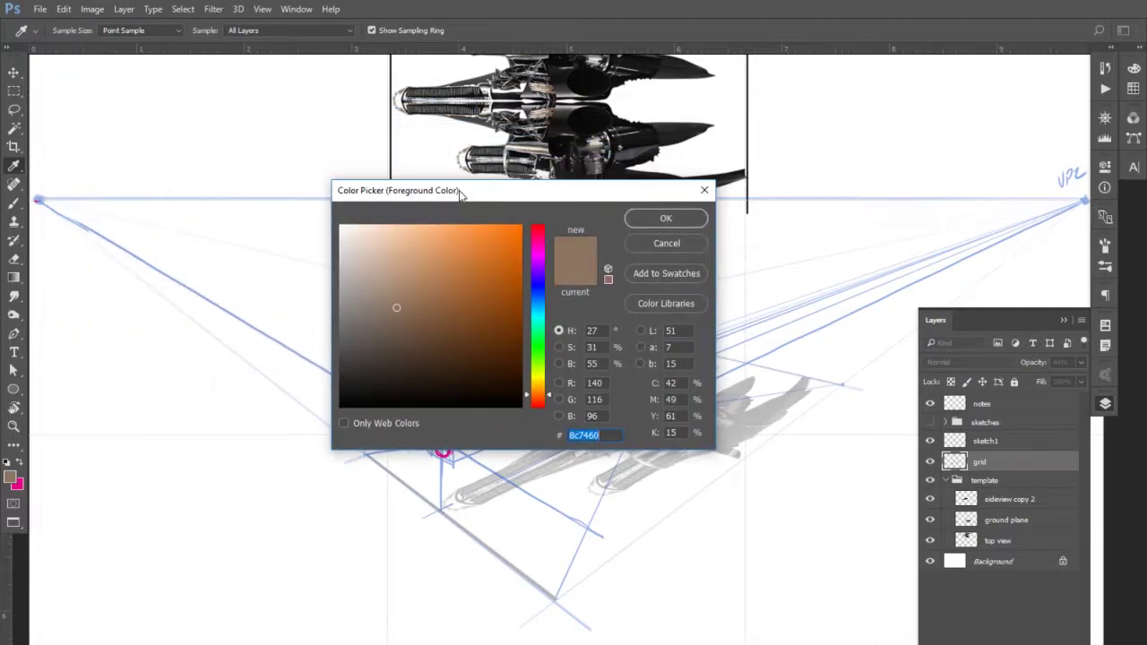
pyautogui.click(536, 293)
pyautogui.click(513, 270)
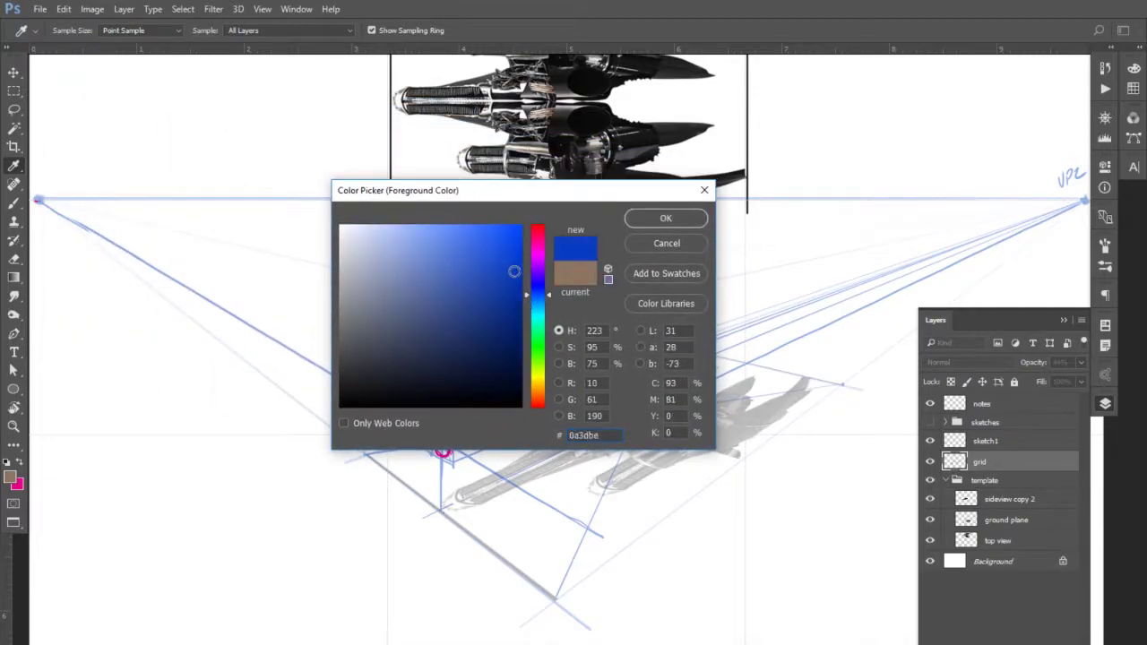
pyautogui.click(666, 220)
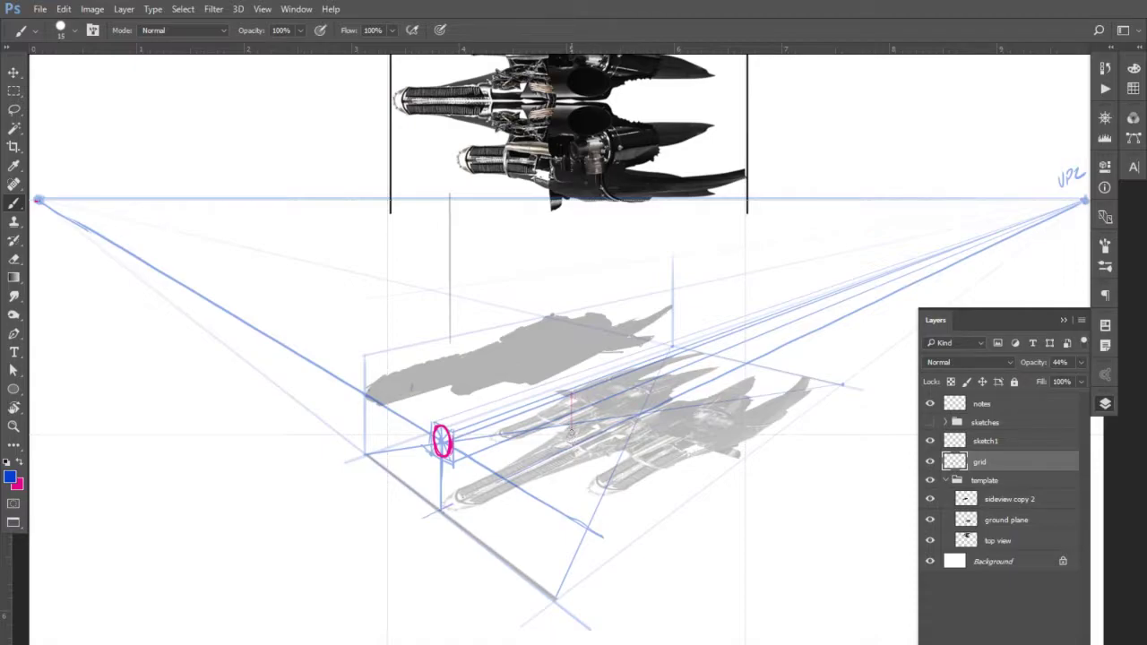
# Step: Draw a vertical guide at the central nose's rear end and guide lines from the left vanishing point to its height
pyautogui.moveTo(571, 444); pyautogui.dragTo(571, 391)
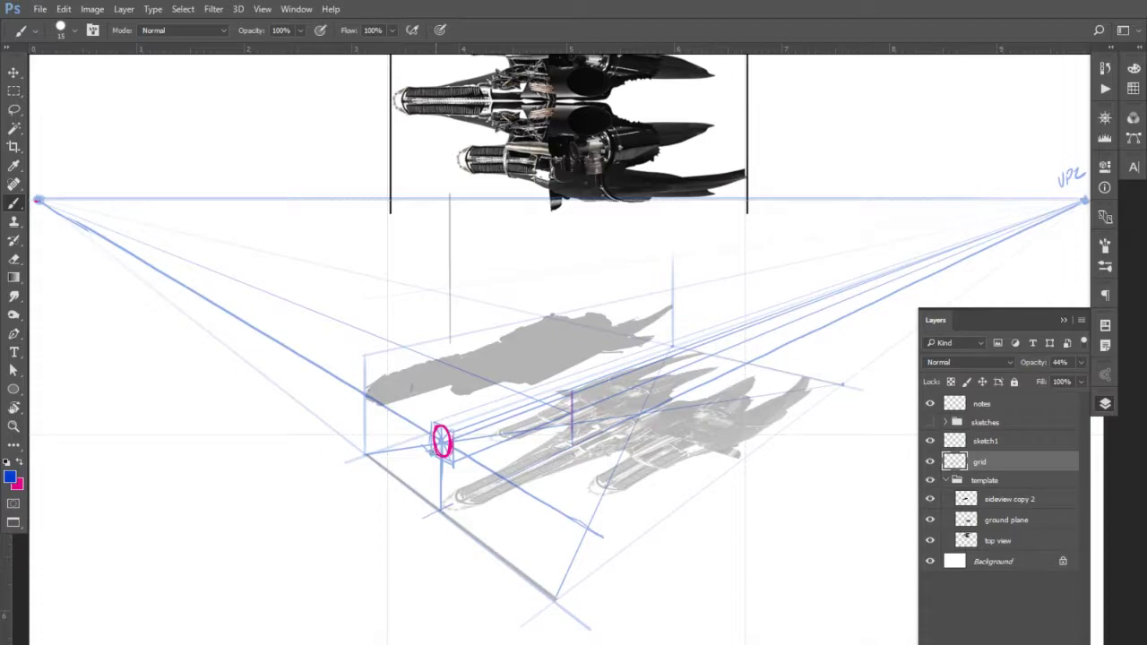
pyautogui.press('shift')
pyautogui.click(38, 199)
pyautogui.keyDown('shift'); pyautogui.click(520, 345); pyautogui.keyUp('shift')
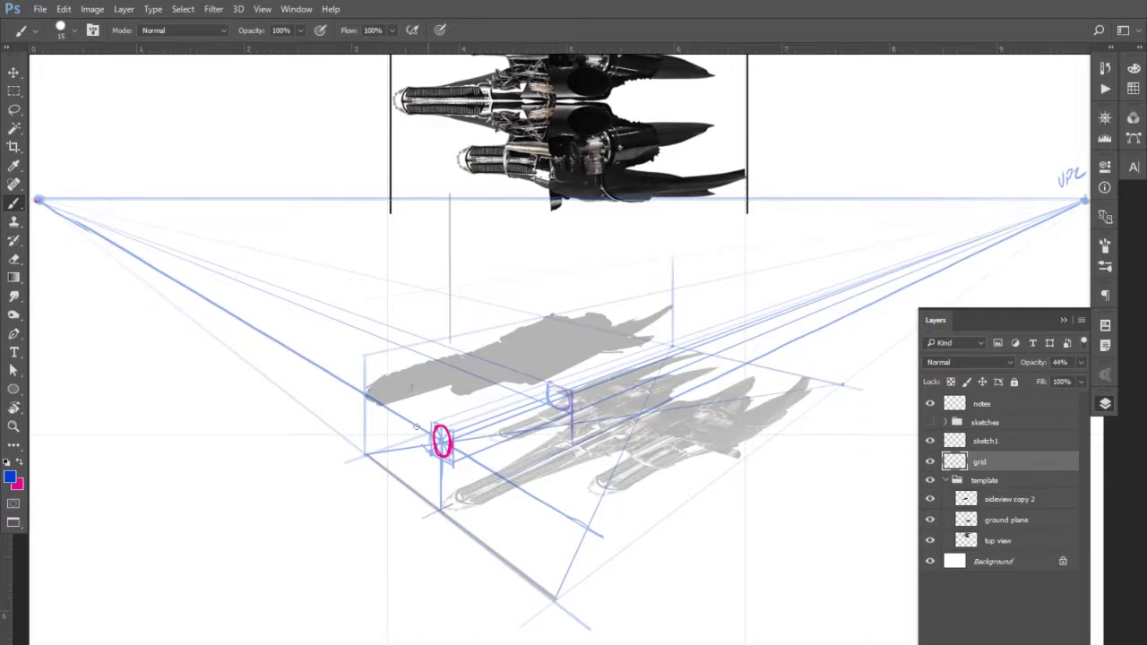
# Step: Sketch the blue rear ellipse of the central nose and join it to the front square with perspective edge lines
pyautogui.moveTo(541, 389)
pyautogui.mouseDown()
pyautogui.moveTo(443, 420)
pyautogui.moveTo(548, 383)
pyautogui.mouseUp()
pyautogui.moveTo(455, 460); pyautogui.dragTo(524, 436)
pyautogui.moveTo(456, 416); pyautogui.dragTo(442, 425)
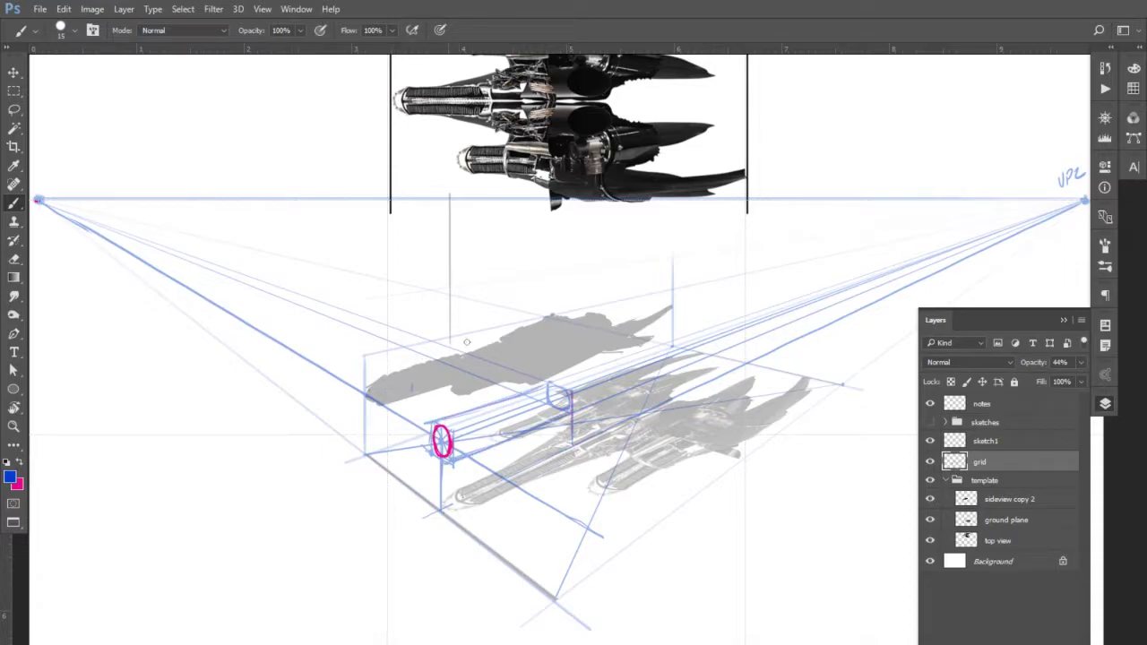
pyautogui.moveTo(568, 383); pyautogui.dragTo(552, 386)
pyautogui.moveTo(434, 425); pyautogui.dragTo(543, 385)
# Step: On the sketch1 layer, draw the central nose cylinder in magenta with its long edges, surface lines and rear ellipse
pyautogui.click(983, 442)
pyautogui.press('x')
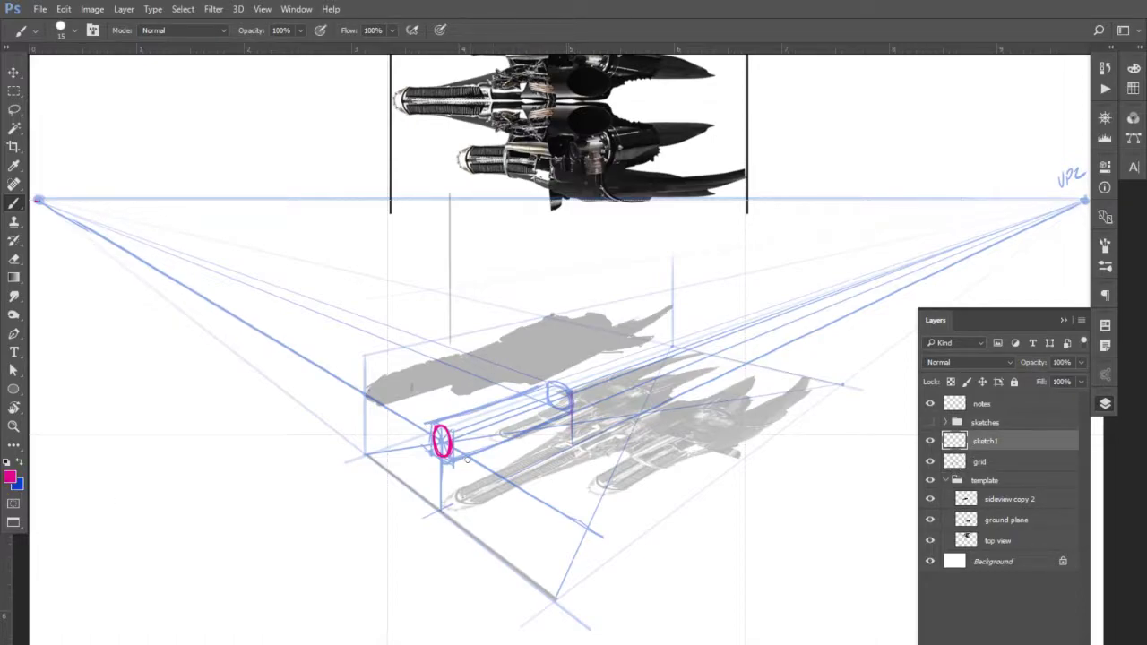
pyautogui.moveTo(445, 455); pyautogui.dragTo(560, 417)
pyautogui.moveTo(451, 434)
pyautogui.mouseDown()
pyautogui.moveTo(557, 404)
pyautogui.moveTo(557, 391)
pyautogui.mouseUp()
pyautogui.moveTo(451, 428); pyautogui.dragTo(556, 395)
pyautogui.moveTo(448, 428); pyautogui.dragTo(552, 391)
pyautogui.moveTo(439, 426)
pyautogui.mouseDown()
pyautogui.moveTo(561, 382)
pyautogui.moveTo(572, 403)
pyautogui.mouseUp()
pyautogui.moveTo(550, 381); pyautogui.dragTo(556, 389)
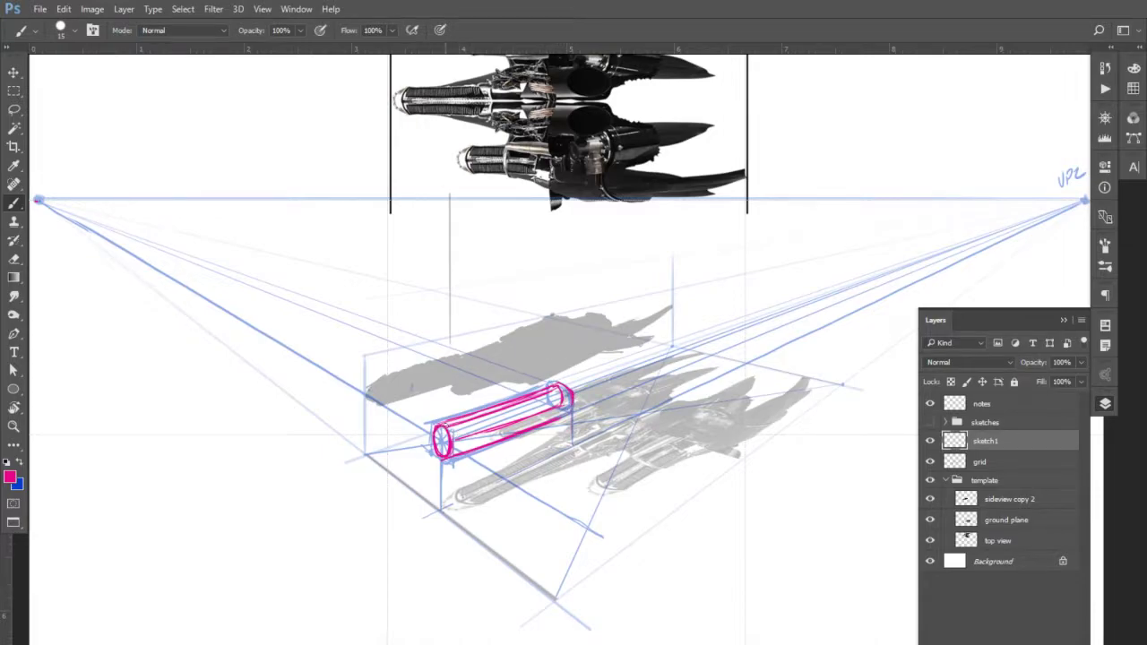
pyautogui.moveTo(571, 402); pyautogui.dragTo(574, 417)
# Step: Hide sketch1 and, on the grid layer, draw a blue vertical at the near-side pod's front and a line to the left vanishing point
pyautogui.moveTo(477, 150)
pyautogui.mouseDown()
pyautogui.moveTo(473, 183)
pyautogui.moveTo(522, 147)
pyautogui.mouseUp()
pyautogui.hotkey('ctrl', 'z')
pyautogui.hotkey('ctrl', ',')
pyautogui.hotkey('alt', '[')
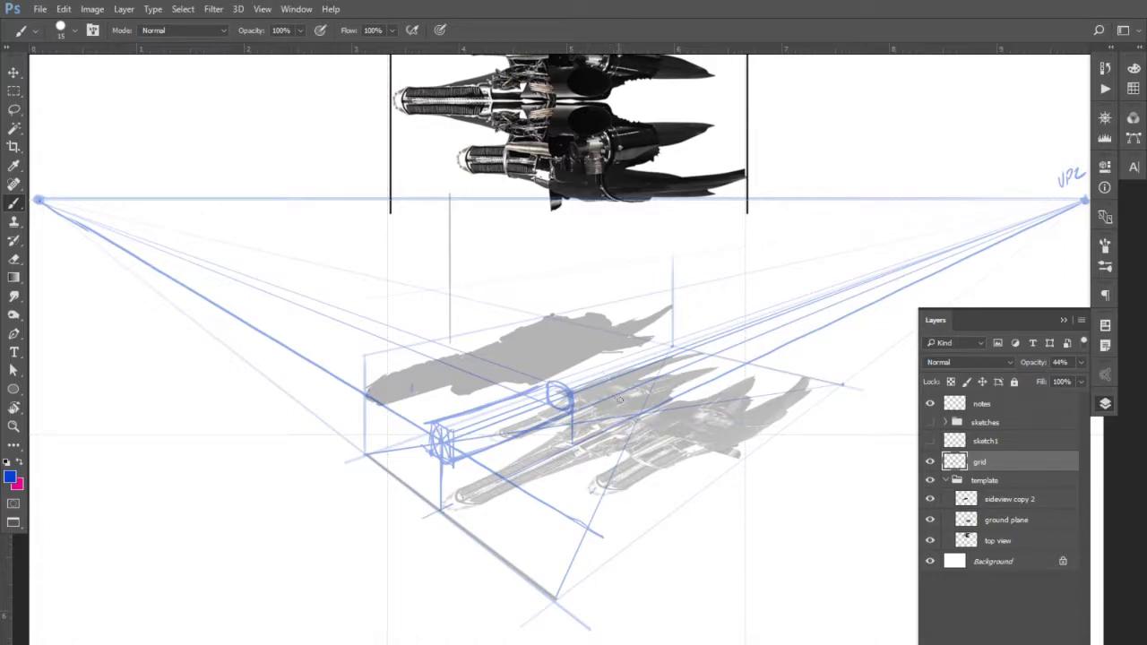
pyautogui.moveTo(592, 491); pyautogui.dragTo(590, 447)
pyautogui.moveTo(638, 479)
pyautogui.mouseDown()
pyautogui.moveTo(156, 254)
pyautogui.moveTo(42, 201)
pyautogui.mouseUp()
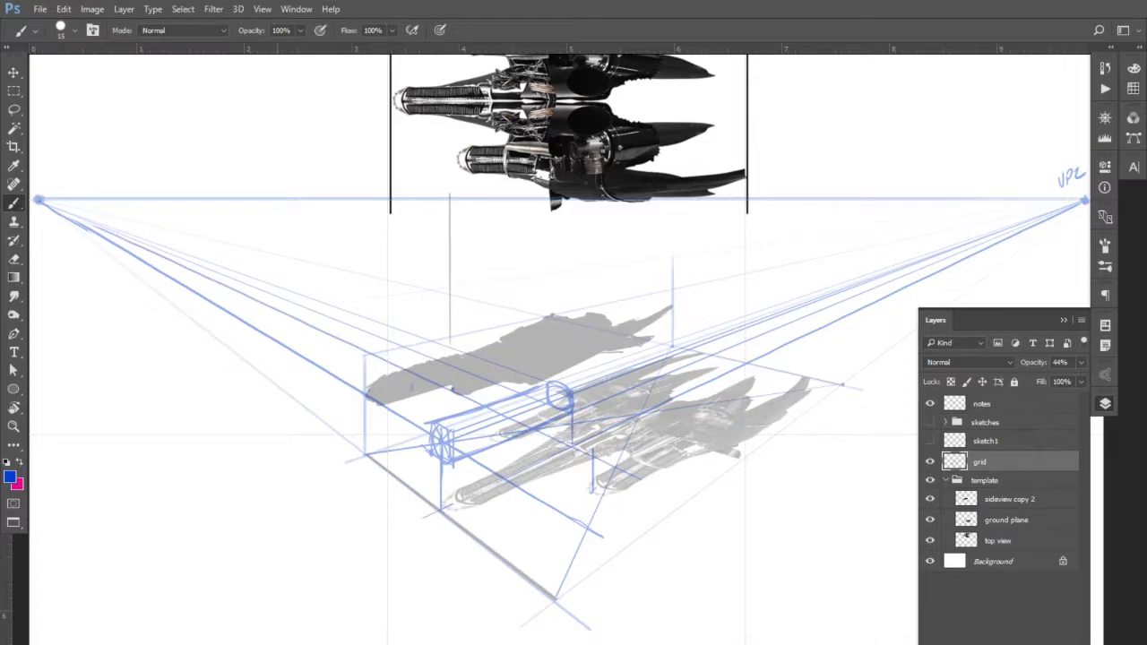
# Step: Sketch the near-side pod's front and rear ellipses in blue and link them with perspective guides toward the right vanishing point
pyautogui.moveTo(604, 481)
pyautogui.mouseDown()
pyautogui.moveTo(596, 437)
pyautogui.moveTo(600, 471)
pyautogui.moveTo(577, 453)
pyautogui.moveTo(580, 416)
pyautogui.moveTo(585, 442)
pyautogui.moveTo(603, 444)
pyautogui.moveTo(571, 430)
pyautogui.moveTo(583, 414)
pyautogui.moveTo(601, 447)
pyautogui.mouseUp()
pyautogui.moveTo(603, 462)
pyautogui.mouseDown()
pyautogui.moveTo(586, 469)
pyautogui.moveTo(591, 441)
pyautogui.mouseUp()
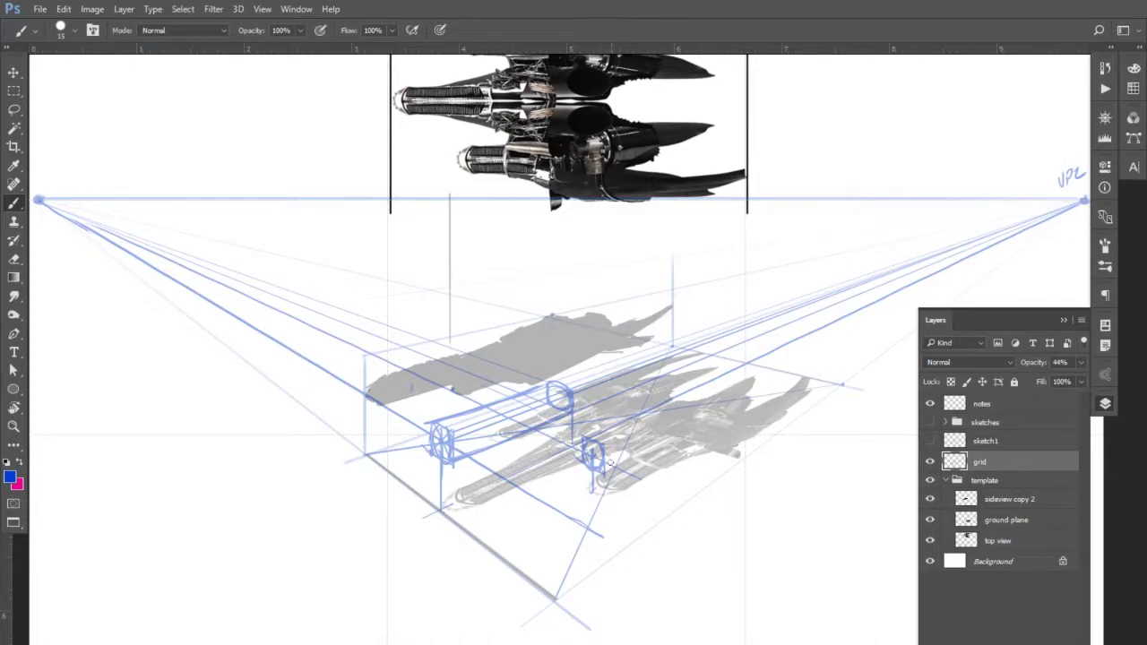
pyautogui.press('shift')
pyautogui.press('shift')
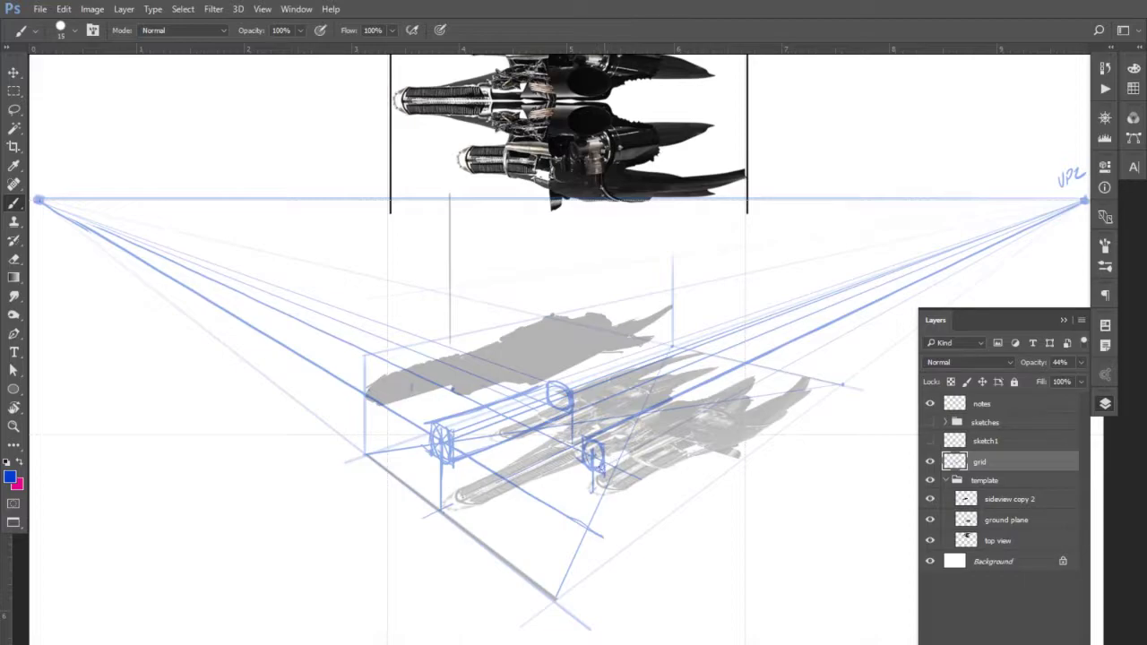
pyautogui.press('shift')
pyautogui.moveTo(649, 428); pyautogui.dragTo(638, 414)
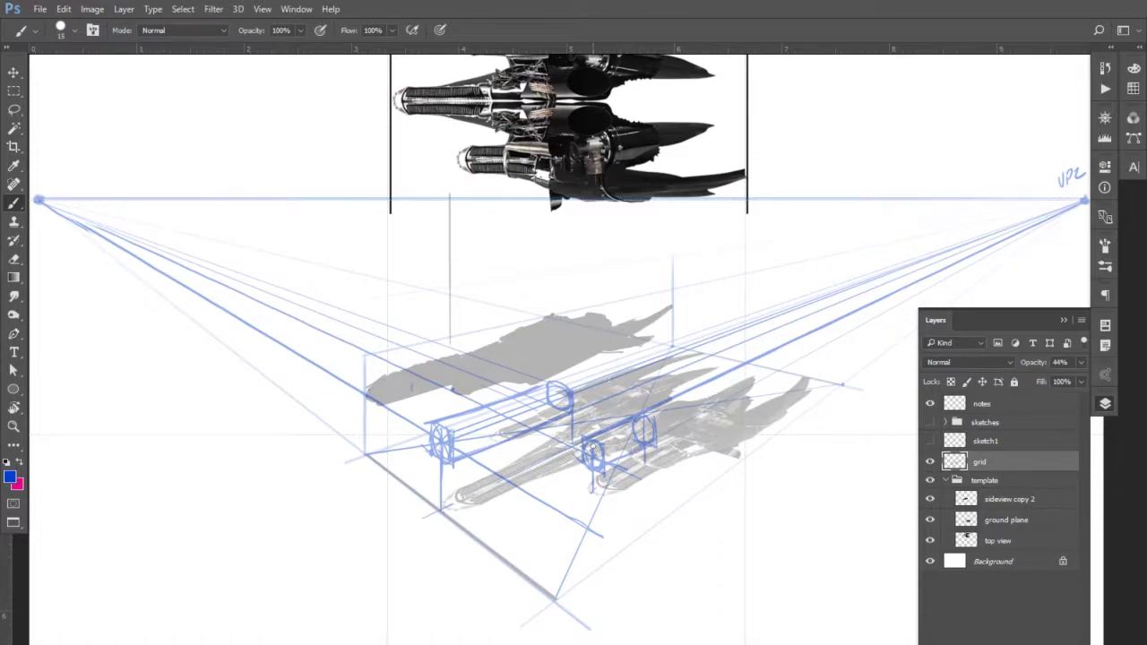
# Step: Show the sketch1 layer and draw the near-side pod as a short magenta cylinder over its guides
pyautogui.click(930, 440)
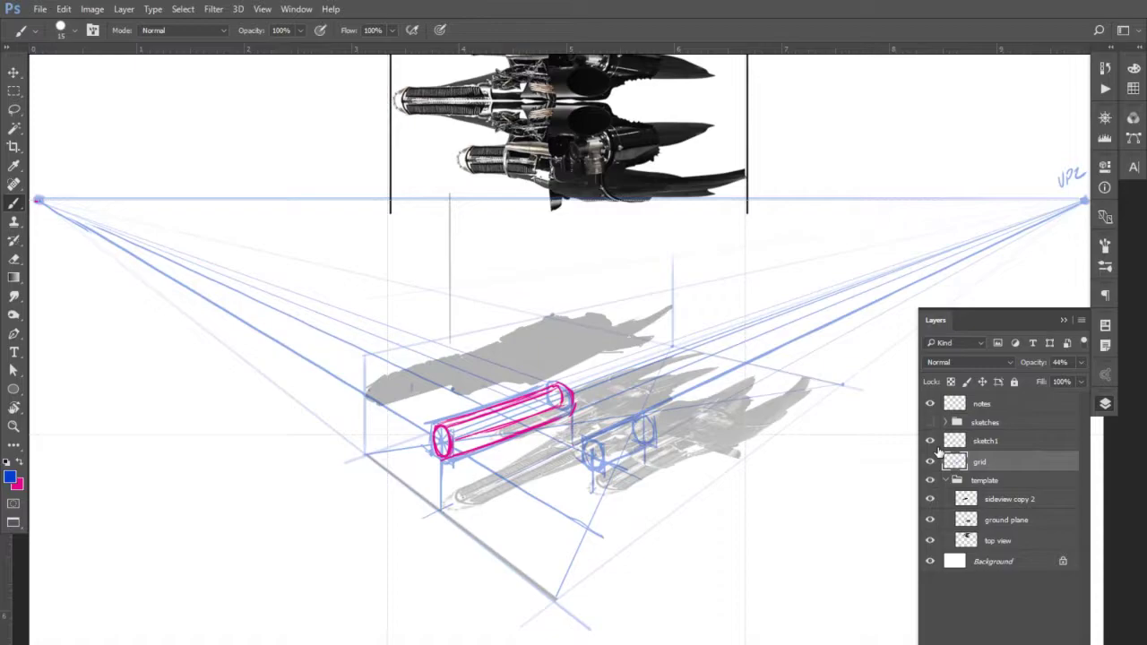
pyautogui.press('x')
pyautogui.click(973, 441)
pyautogui.moveTo(652, 443)
pyautogui.mouseDown()
pyautogui.moveTo(584, 464)
pyautogui.moveTo(581, 443)
pyautogui.moveTo(611, 450)
pyautogui.moveTo(654, 433)
pyautogui.moveTo(645, 415)
pyautogui.moveTo(641, 434)
pyautogui.moveTo(641, 420)
pyautogui.mouseUp()
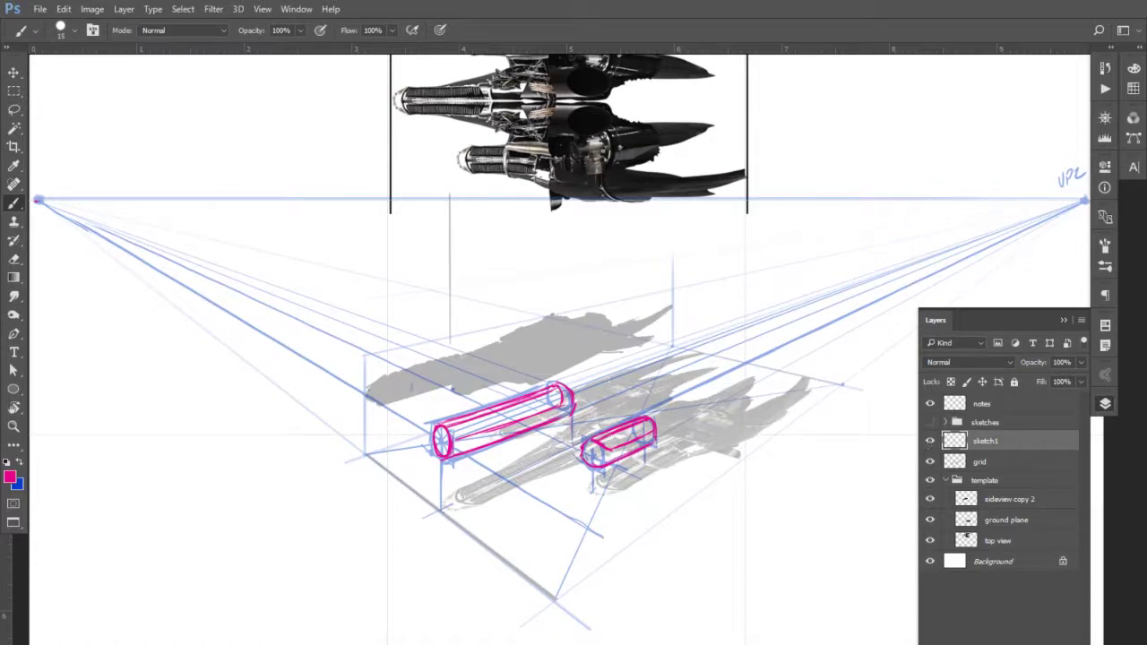
# Step: Hide sketch1 and, on the grid layer, draw a blue vertical guide at the front of the far-side pod
pyautogui.click(929, 441)
pyautogui.click(978, 463)
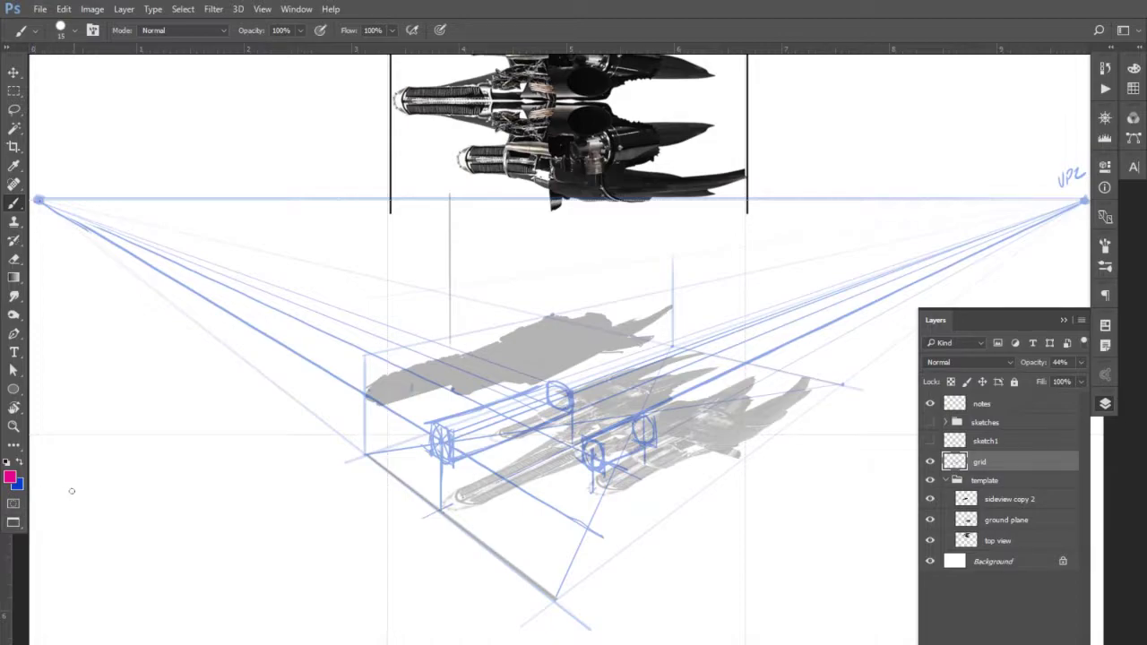
pyautogui.click(20, 462)
pyautogui.press('shift')
pyautogui.keyDown('shift'); pyautogui.click(493, 386); pyautogui.keyUp('shift')
pyautogui.hotkey('ctrl', '+')
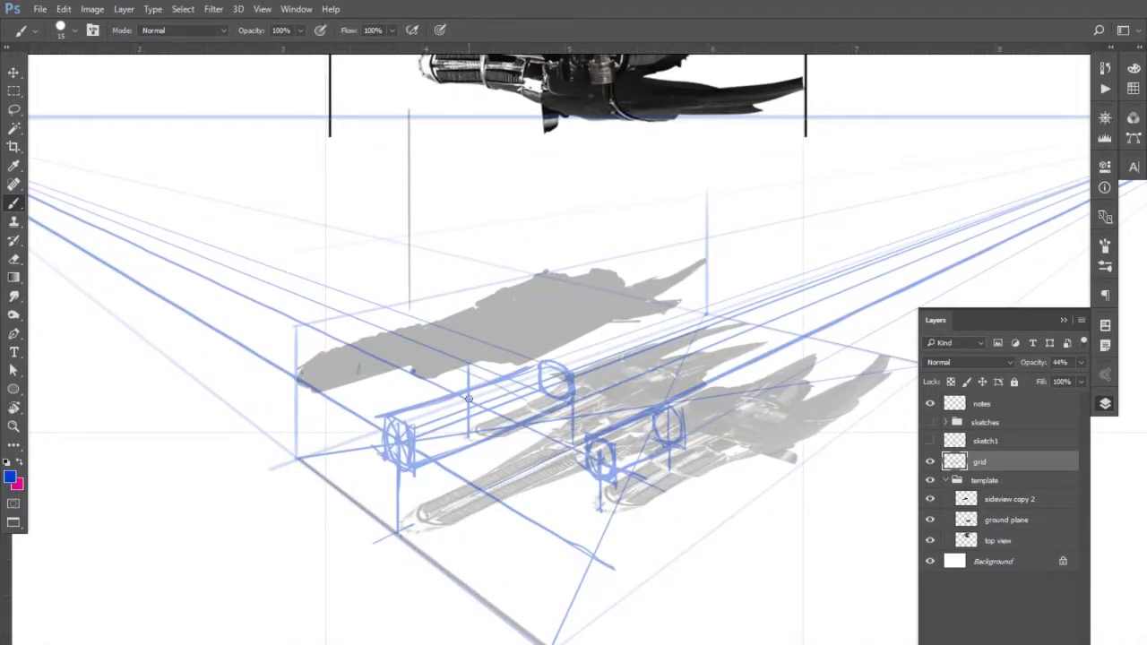
pyautogui.press('m')
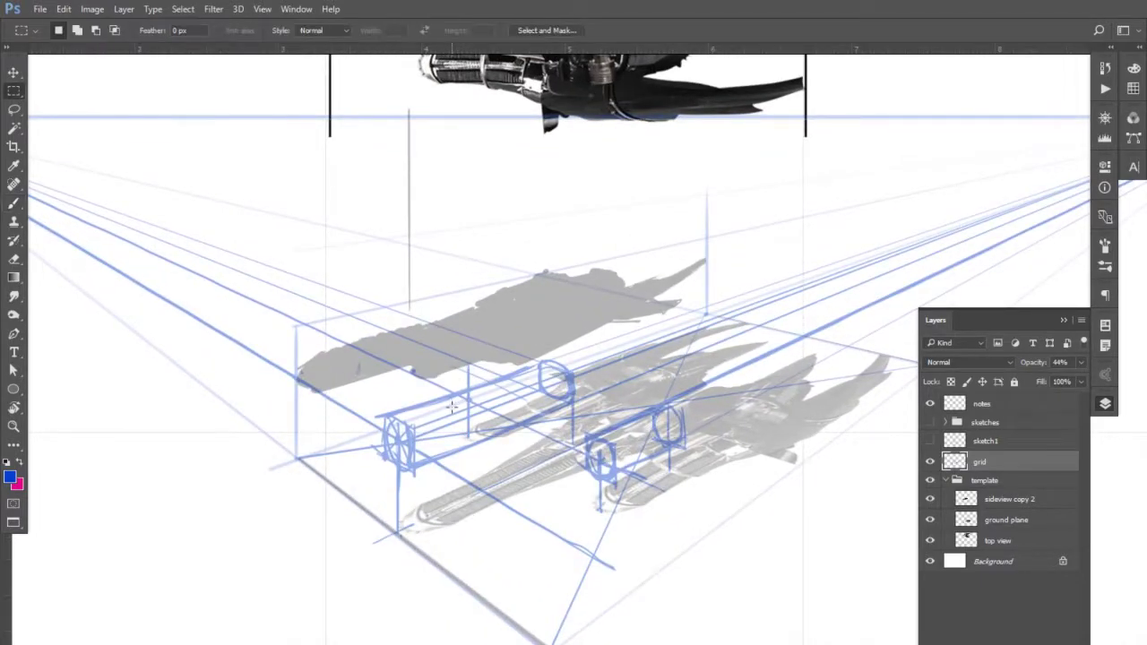
pyautogui.press('b')
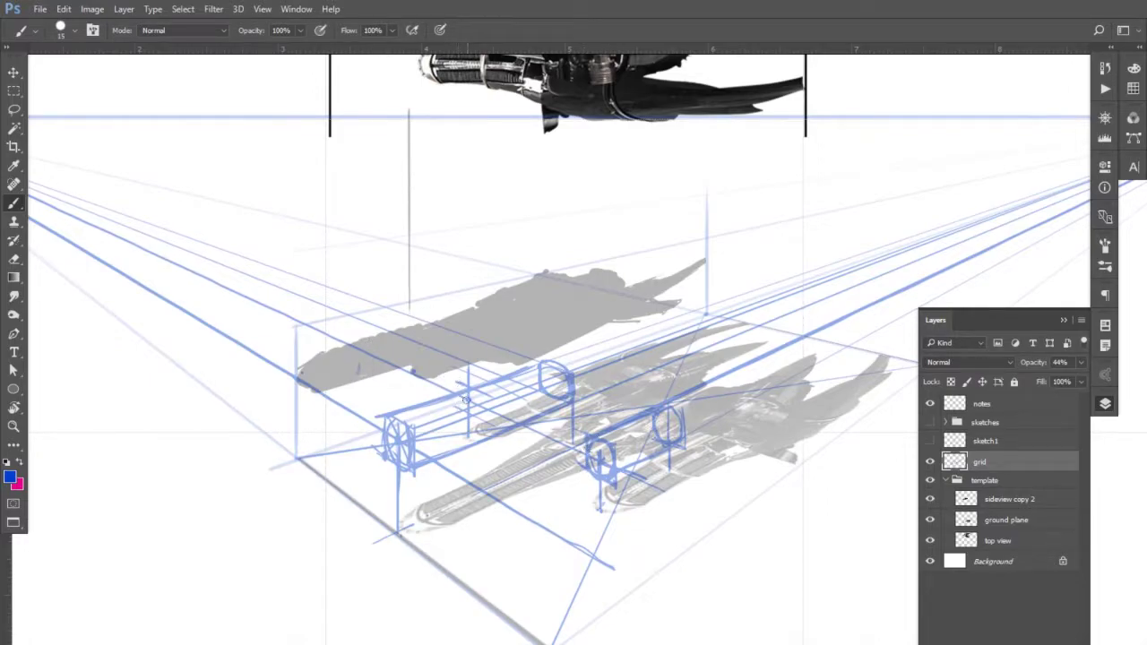
# Step: Sketch the blue construction boxes and ellipses for the far-side pod's front and rear ends
pyautogui.moveTo(459, 410)
pyautogui.mouseDown()
pyautogui.moveTo(476, 391)
pyautogui.moveTo(460, 381)
pyautogui.moveTo(479, 416)
pyautogui.mouseUp()
pyautogui.moveTo(596, 447); pyautogui.dragTo(594, 466)
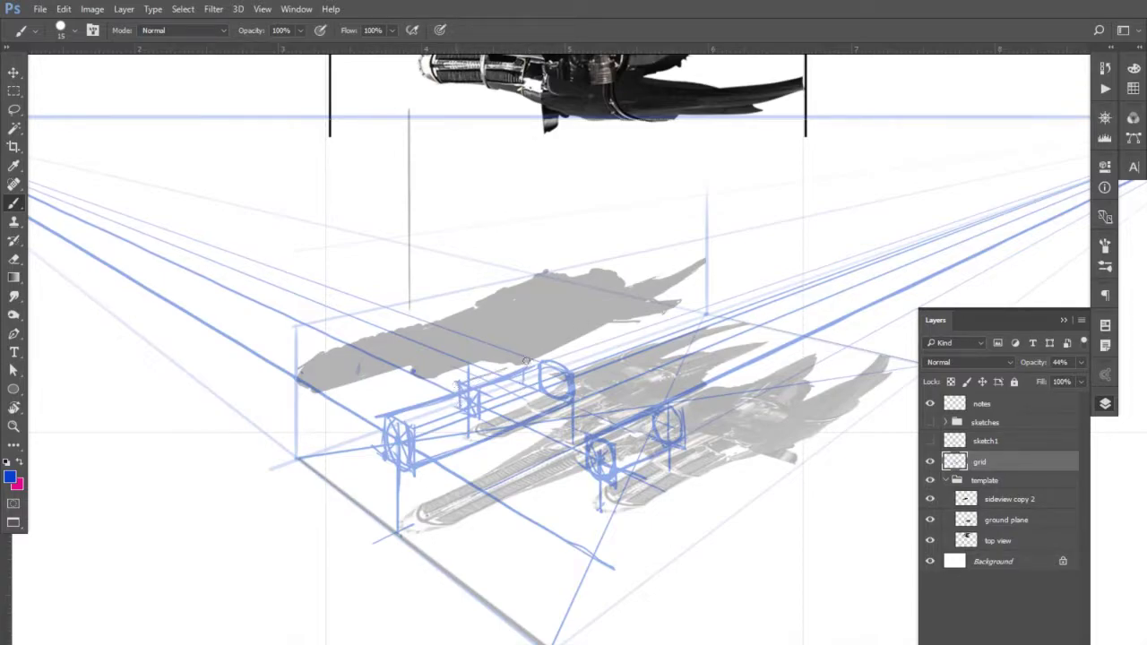
pyautogui.moveTo(524, 354); pyautogui.dragTo(524, 368)
# Step: Show the sketch1 layer and draw the visible part of the far-side pod's cylinder in magenta behind the central nose
pyautogui.click(978, 441)
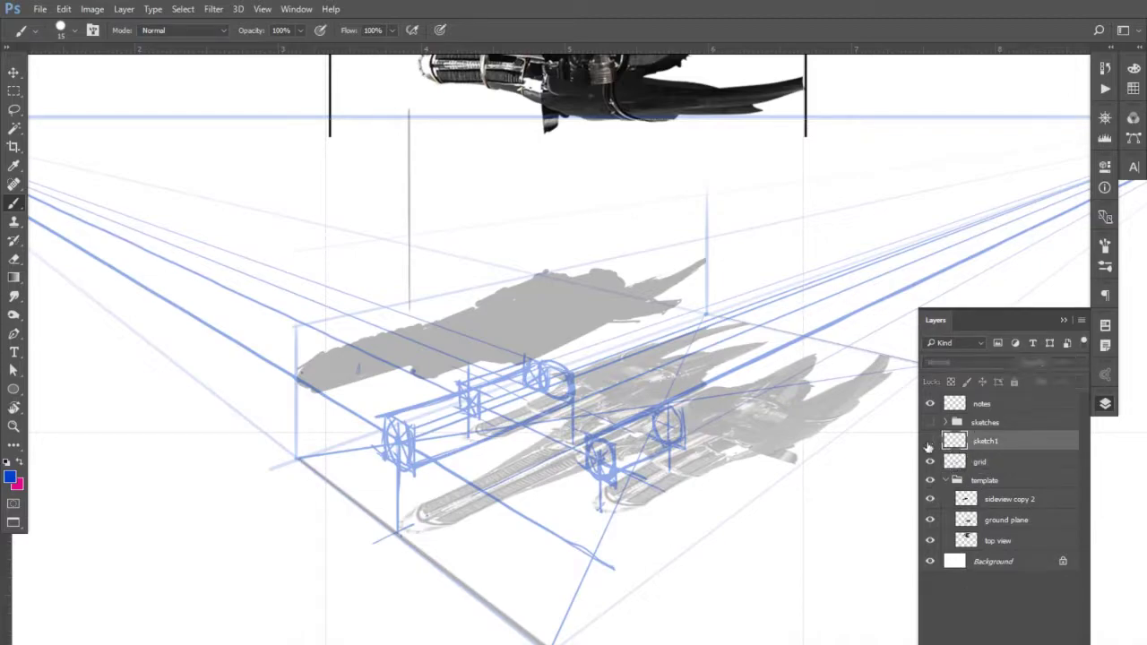
pyautogui.click(929, 440)
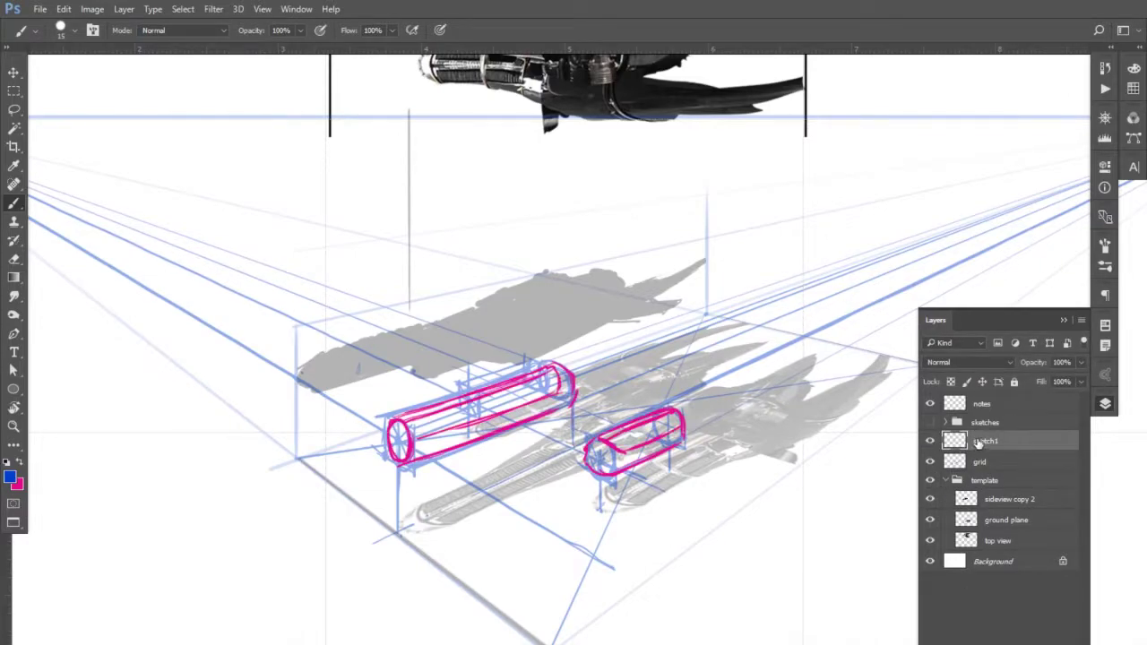
pyautogui.press('x')
pyautogui.moveTo(467, 385); pyautogui.dragTo(524, 364)
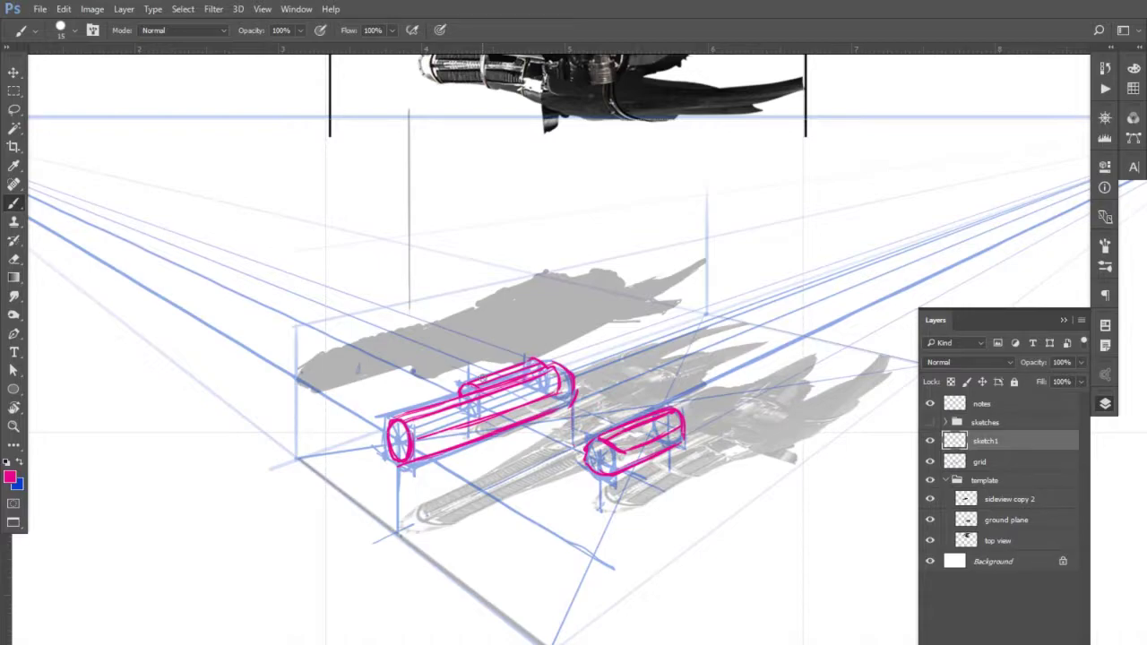
# Step: Hide sketch1 and, on the grid layer, draw a blue vertical guide at the near-side rear wing's tip on the ground plane
pyautogui.click(930, 462)
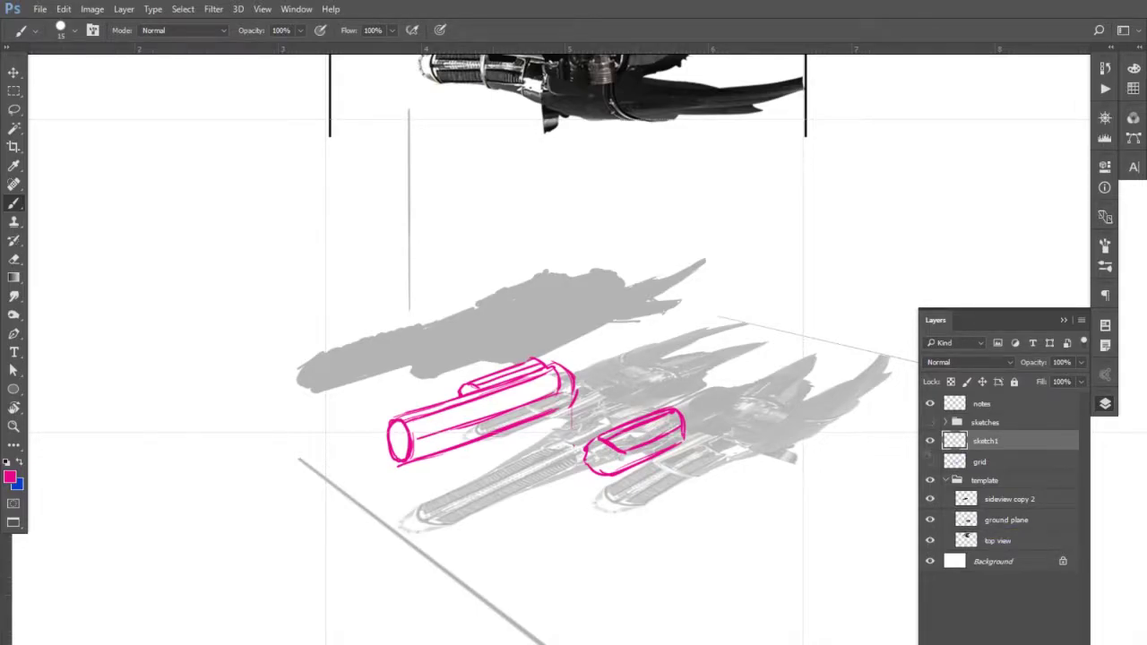
pyautogui.click(929, 461)
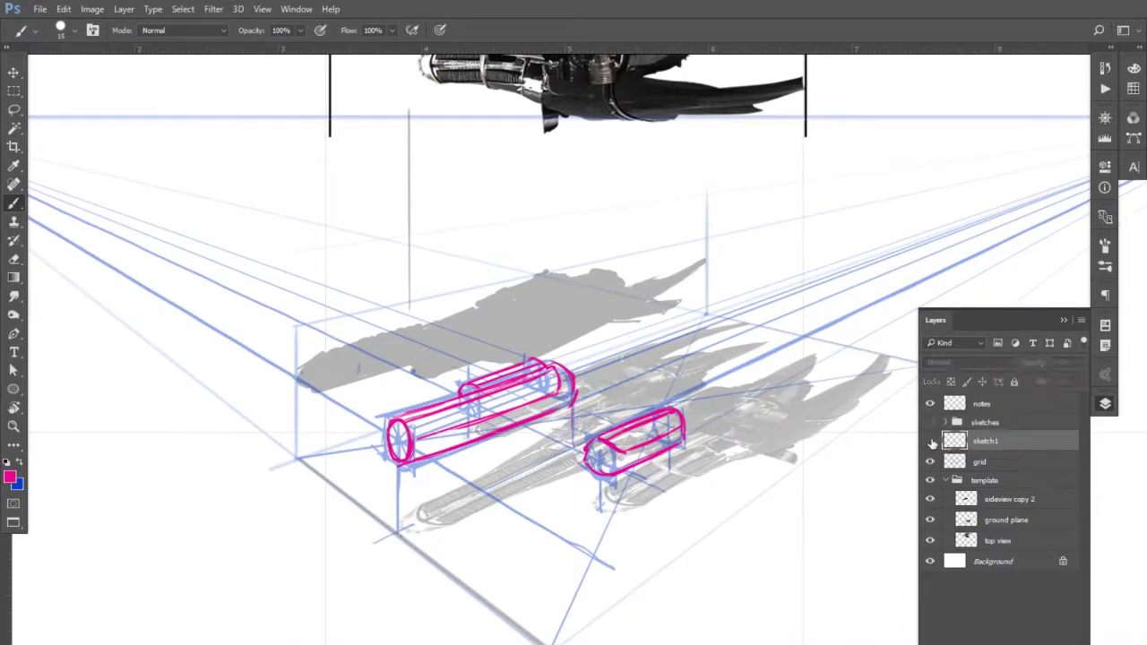
pyautogui.click(929, 440)
pyautogui.click(984, 463)
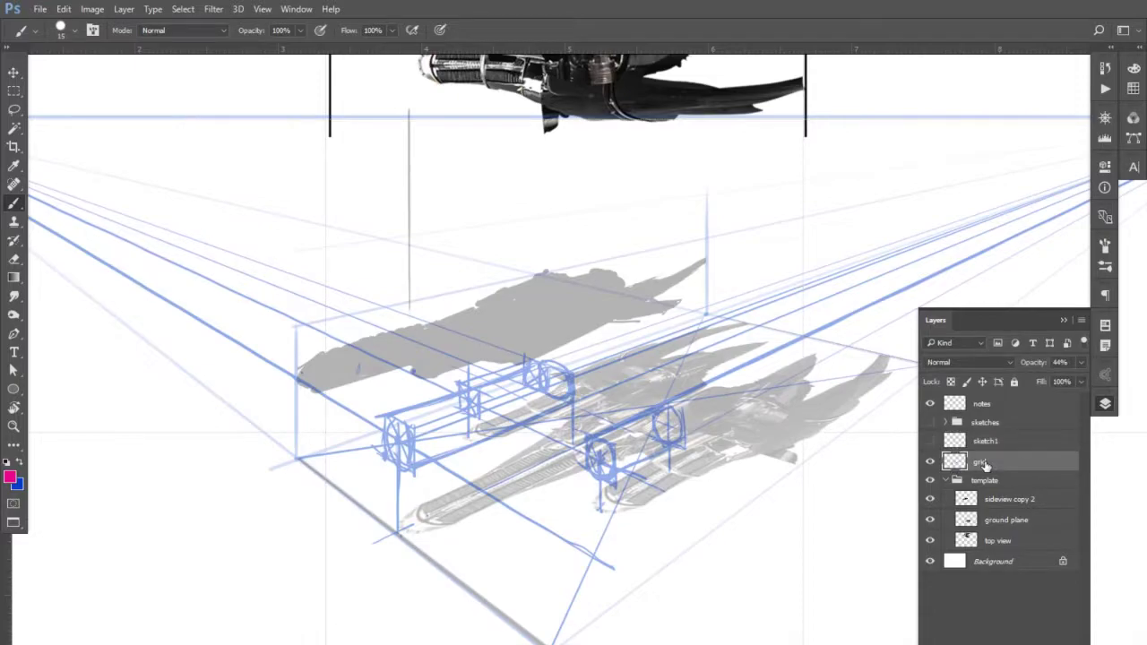
pyautogui.moveTo(723, 483); pyautogui.dragTo(578, 503)
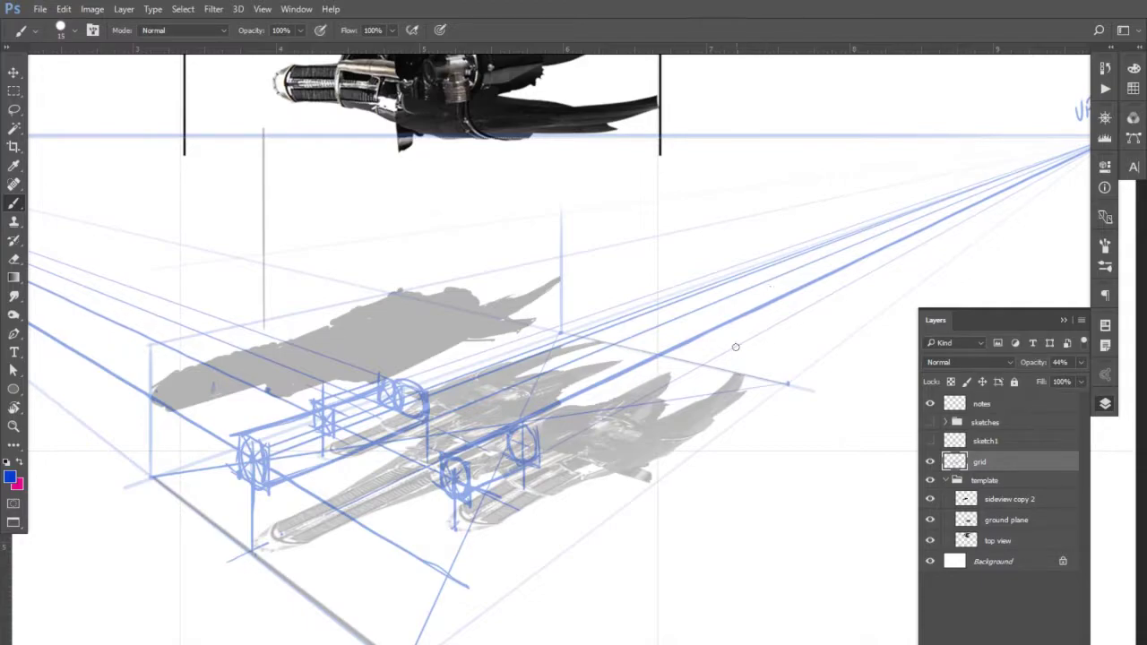
pyautogui.moveTo(740, 373); pyautogui.dragTo(748, 245)
# Step: Project the side view's wing tip height to the near-side vertical guide along a line from the left vanishing point
pyautogui.moveTo(447, 448); pyautogui.dragTo(549, 484)
pyautogui.moveTo(400, 473)
pyautogui.mouseDown()
pyautogui.moveTo(390, 470)
pyautogui.moveTo(595, 491)
pyautogui.moveTo(574, 507)
pyautogui.mouseUp()
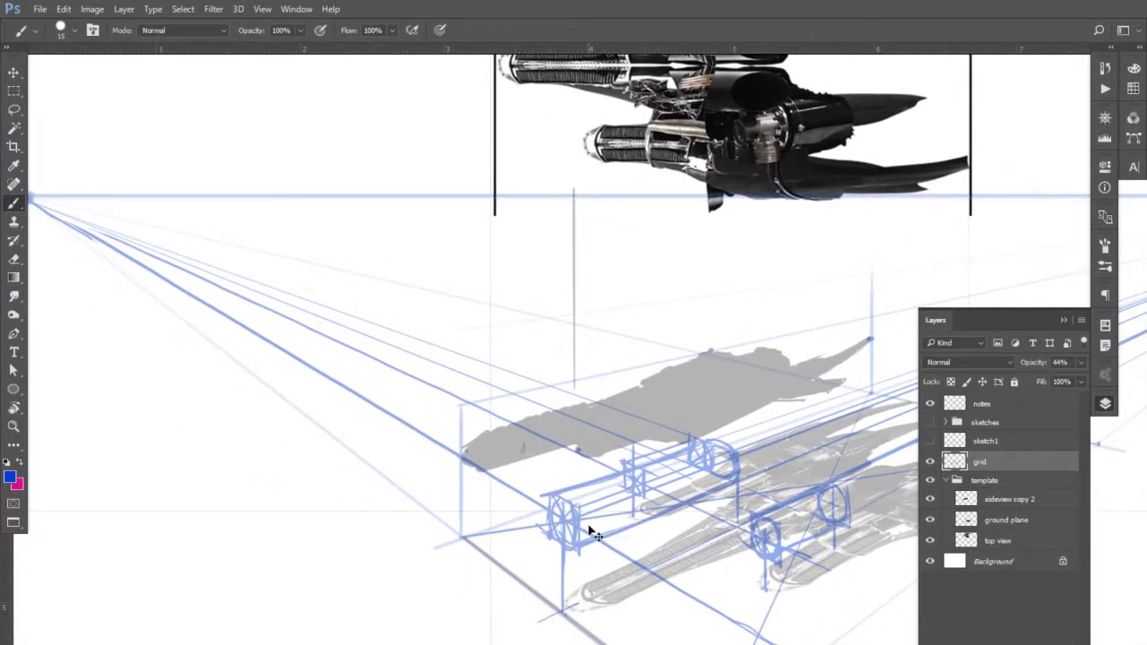
pyautogui.hotkey('ctrl', '-')
pyautogui.moveTo(641, 534); pyautogui.dragTo(581, 438)
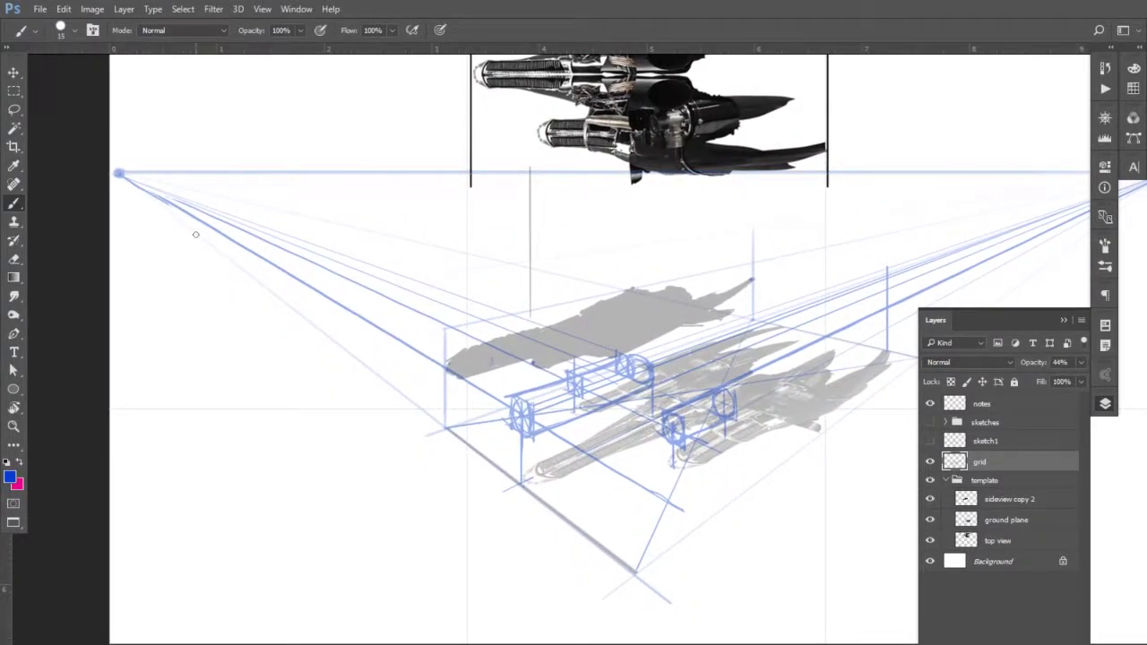
pyautogui.press('F7')
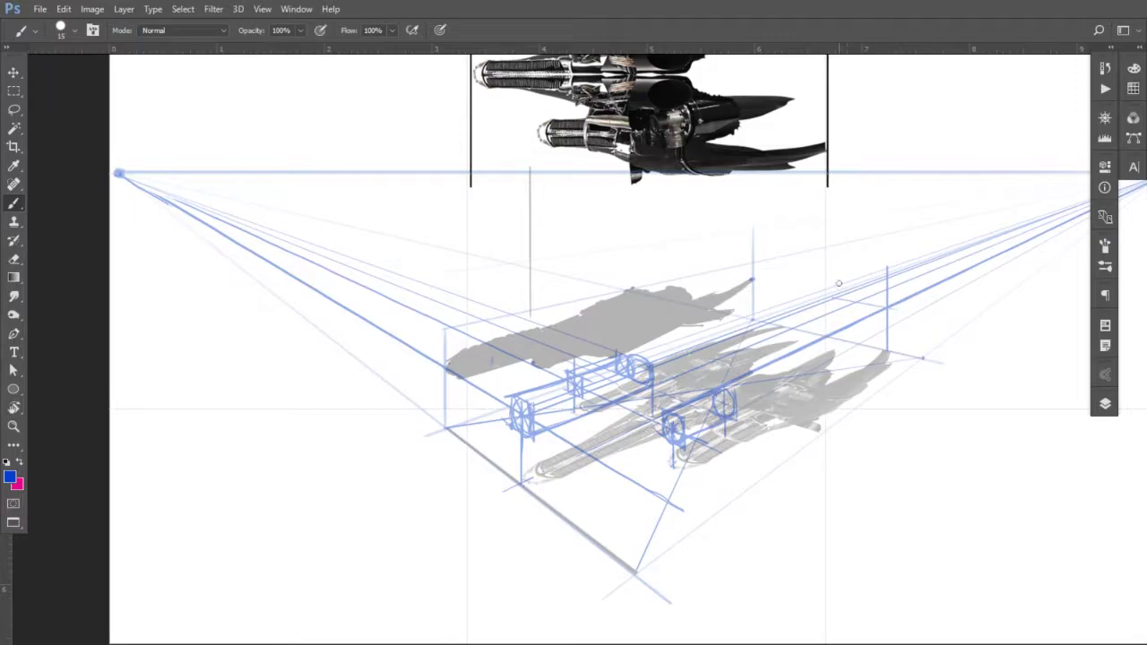
pyautogui.moveTo(901, 308); pyautogui.dragTo(705, 273)
pyautogui.moveTo(631, 260); pyautogui.dragTo(543, 245)
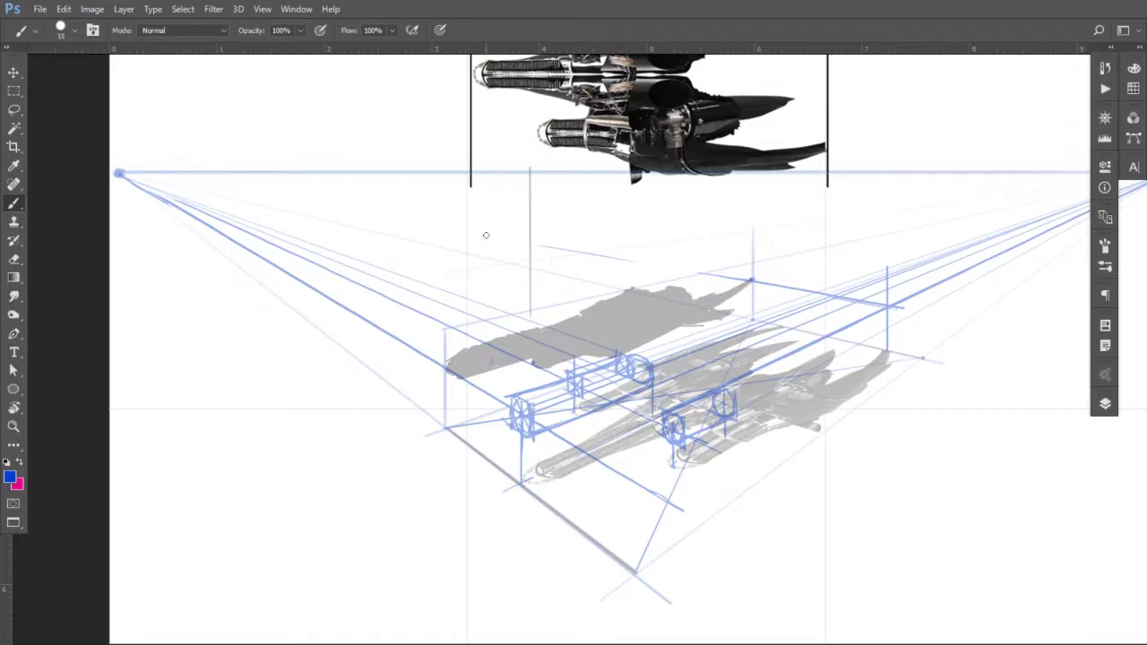
pyautogui.moveTo(574, 251); pyautogui.dragTo(122, 173)
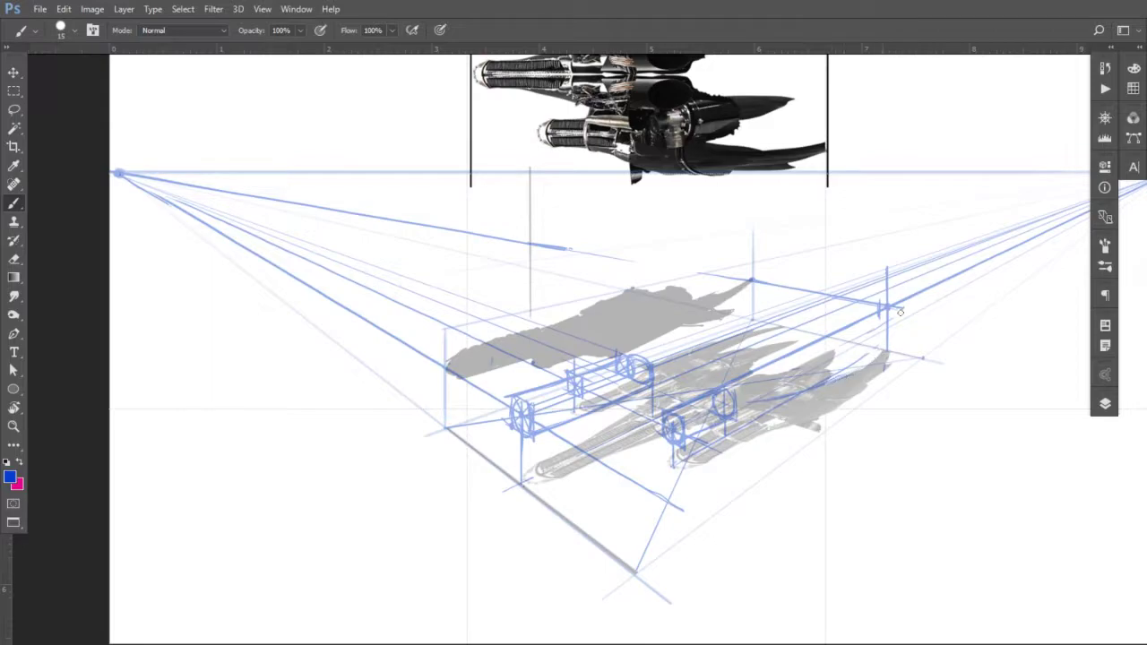
# Step: Sketch the near-side wing's curved edges in blue from its raised tip down toward the pod
pyautogui.moveTo(899, 313); pyautogui.dragTo(853, 372)
pyautogui.moveTo(896, 312)
pyautogui.mouseDown()
pyautogui.moveTo(830, 386)
pyautogui.moveTo(747, 406)
pyautogui.mouseUp()
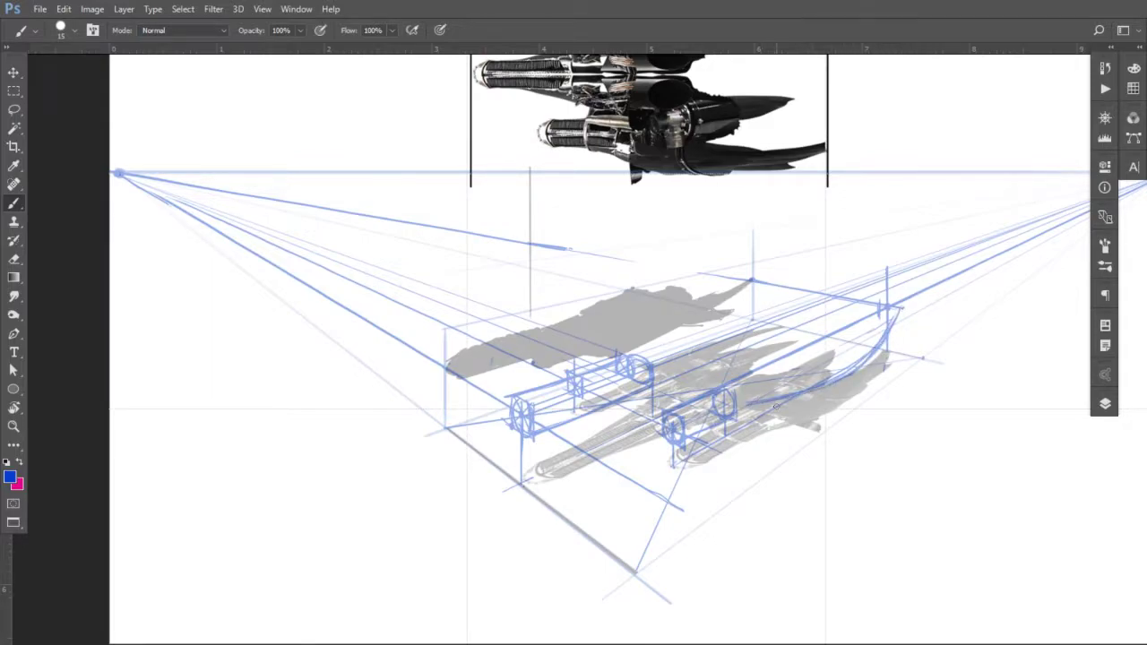
pyautogui.moveTo(889, 354); pyautogui.dragTo(794, 421)
pyautogui.moveTo(750, 282); pyautogui.dragTo(659, 327)
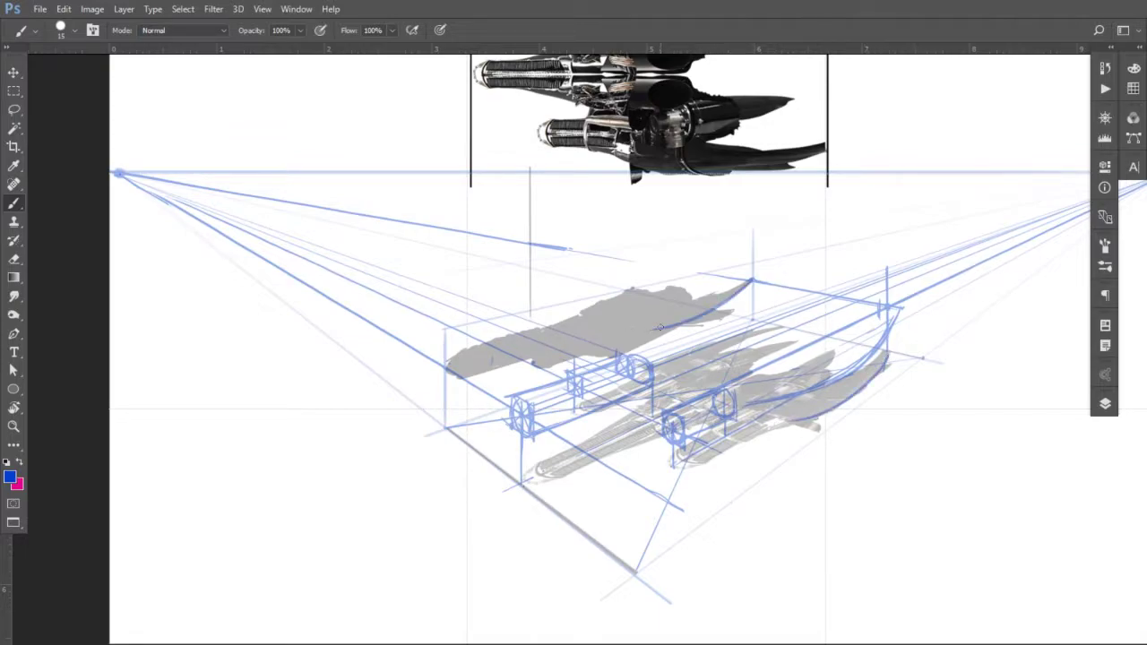
pyautogui.hotkey('ctrl', 'z')
pyautogui.hotkey('ctrl', 'z')
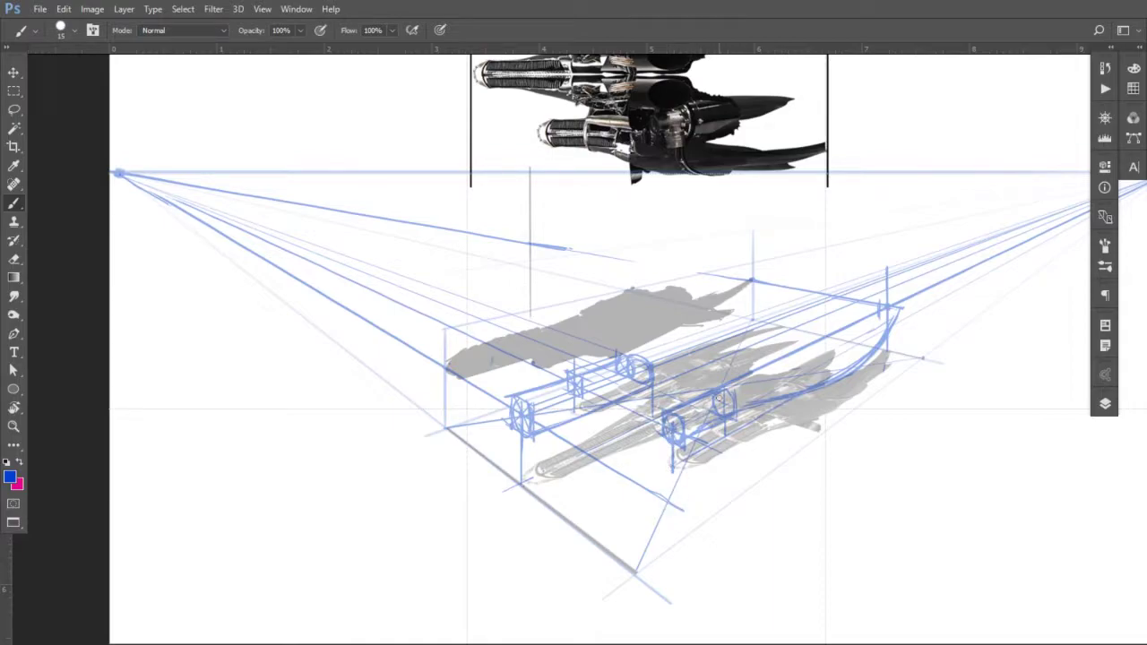
# Step: Sketch the near-side engine's shorter inner wing in blue on the grid layer and show the sketch1 layer
pyautogui.moveTo(678, 467); pyautogui.dragTo(702, 465)
pyautogui.hotkey('ctrl', 'z')
pyautogui.moveTo(817, 358)
pyautogui.mouseDown()
pyautogui.moveTo(894, 310)
pyautogui.moveTo(811, 357)
pyautogui.mouseUp()
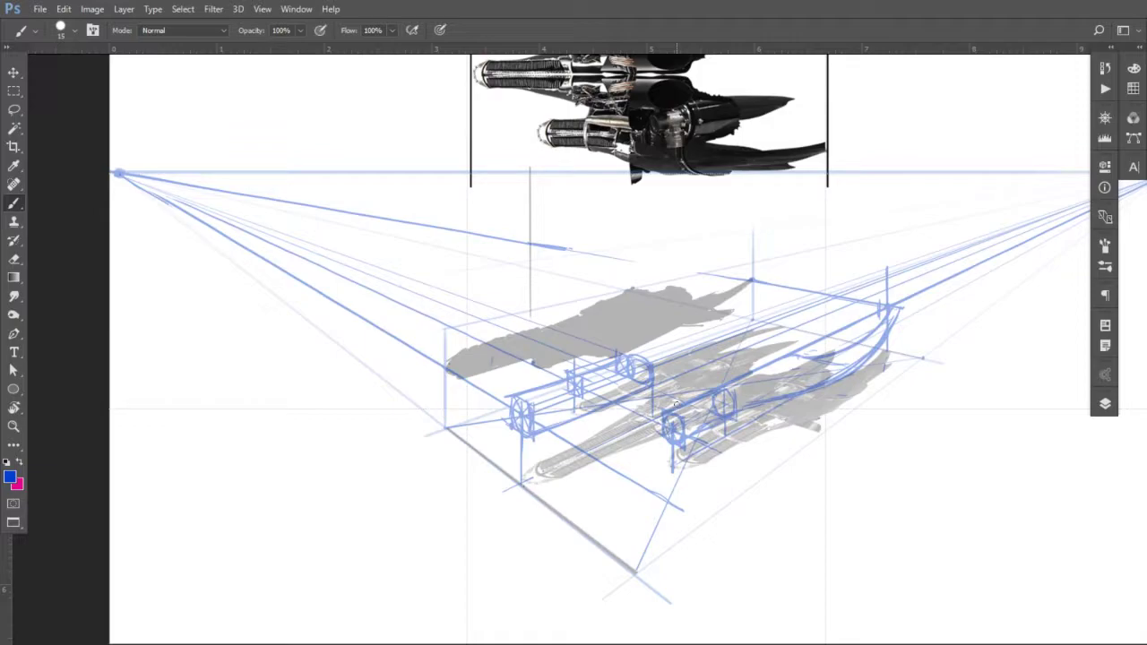
pyautogui.click(1105, 403)
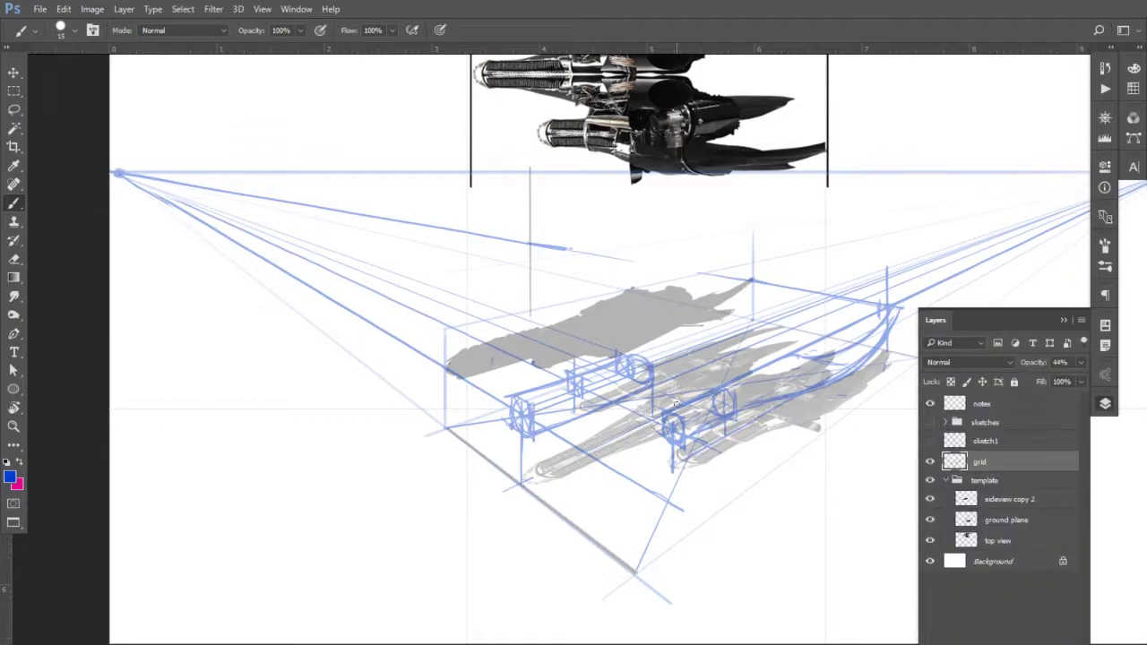
pyautogui.click(932, 441)
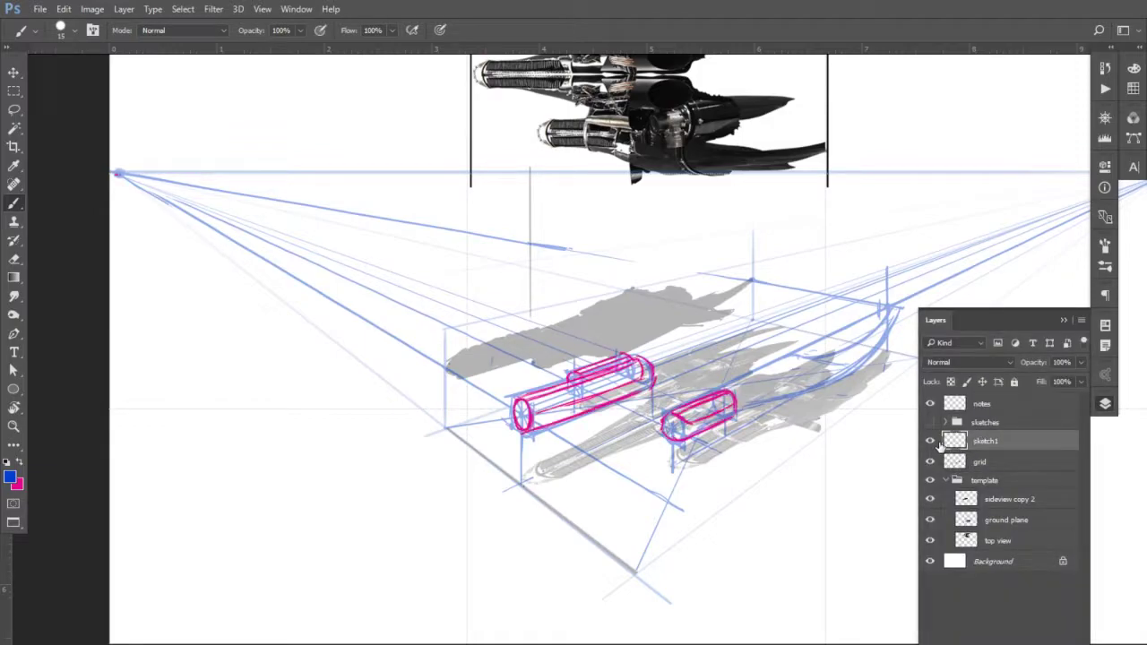
# Step: On the sketch1 layer, trace the near-side rear wing's outer edges and shorter inner edge in magenta from the raised tip to the pod
pyautogui.click(981, 463)
pyautogui.press('F7')
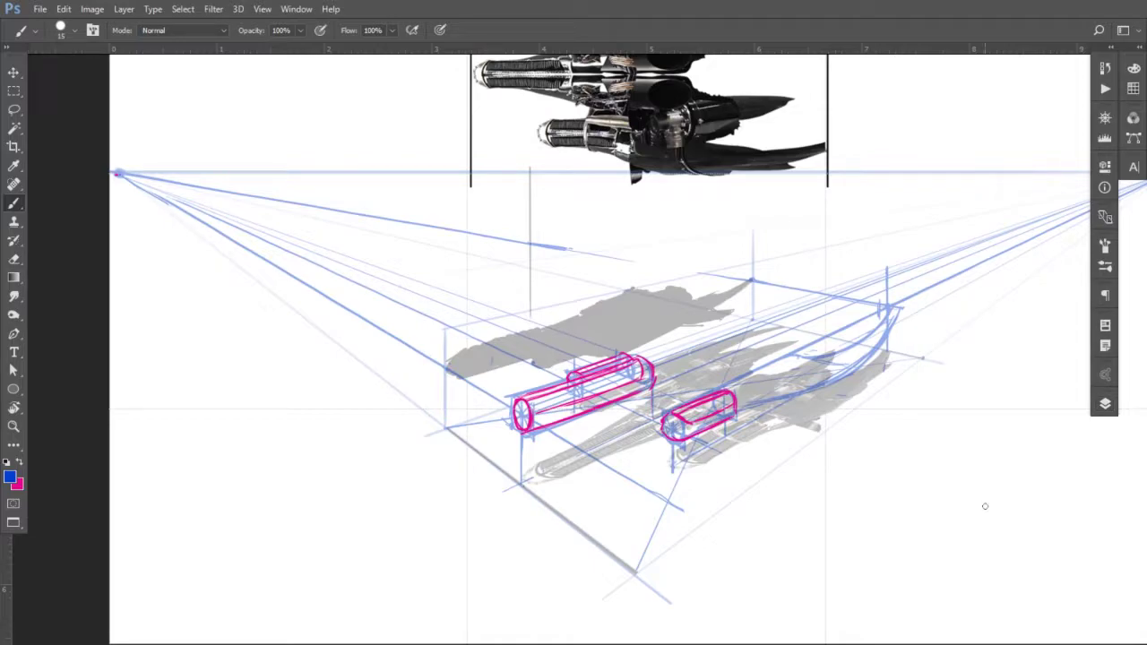
pyautogui.press('F7')
pyautogui.click(986, 443)
pyautogui.press('F7')
pyautogui.press('x')
pyautogui.moveTo(769, 405)
pyautogui.mouseDown()
pyautogui.moveTo(853, 378)
pyautogui.moveTo(888, 342)
pyautogui.moveTo(794, 359)
pyautogui.mouseUp()
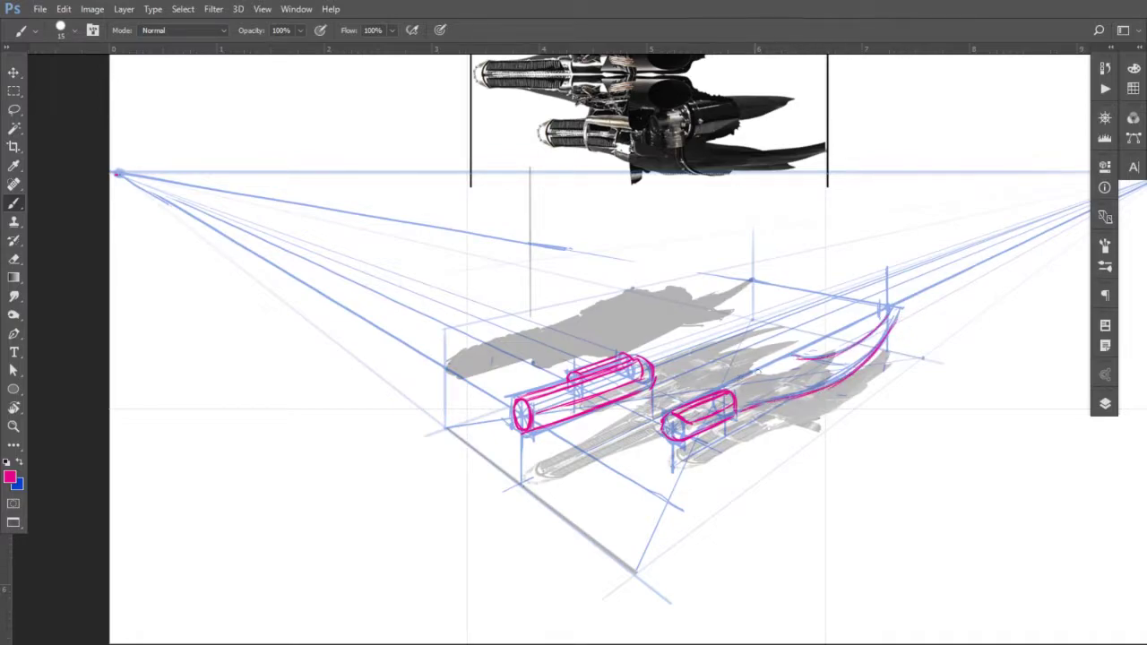
pyautogui.moveTo(722, 385)
pyautogui.mouseDown()
pyautogui.moveTo(894, 312)
pyautogui.moveTo(840, 365)
pyautogui.mouseUp()
# Step: Hide sketch1 and, on the grid layer, draw a blue vertical guide for the far-side rear wing's tip
pyautogui.click(20, 462)
pyautogui.click(1105, 404)
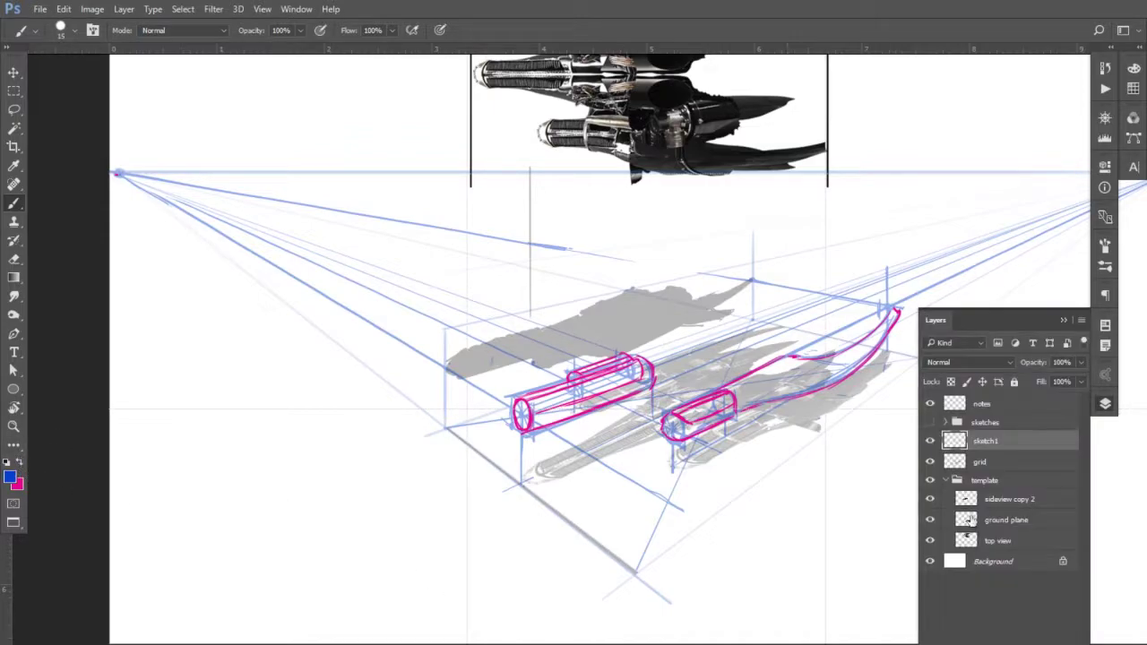
pyautogui.click(985, 460)
pyautogui.click(929, 440)
pyautogui.click(939, 469)
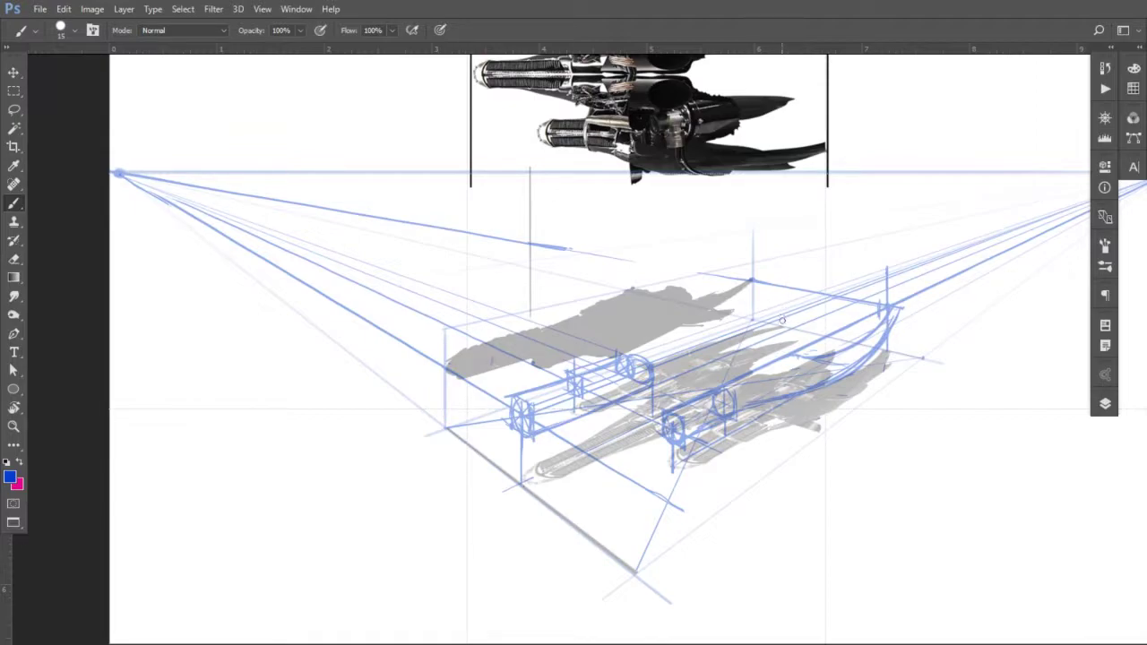
pyautogui.keyDown('shift'); pyautogui.click(784, 267); pyautogui.keyUp('shift')
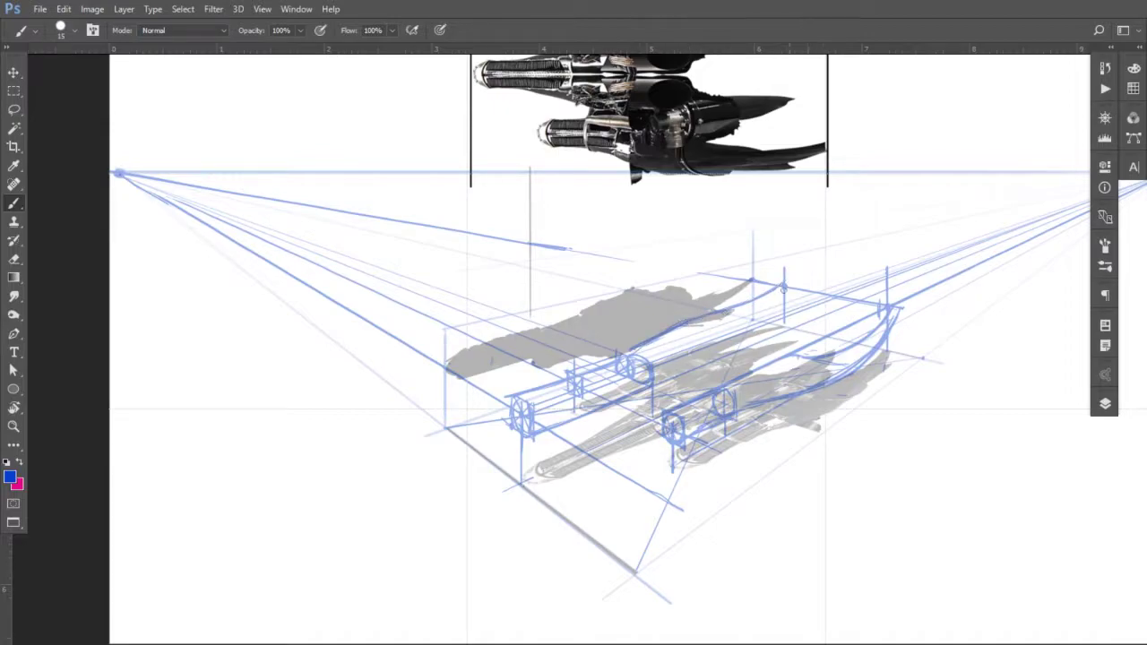
# Step: Sketch the far-side rear wing's curved edges in blue from its raised tip down to the front pods
pyautogui.moveTo(775, 294); pyautogui.dragTo(726, 324)
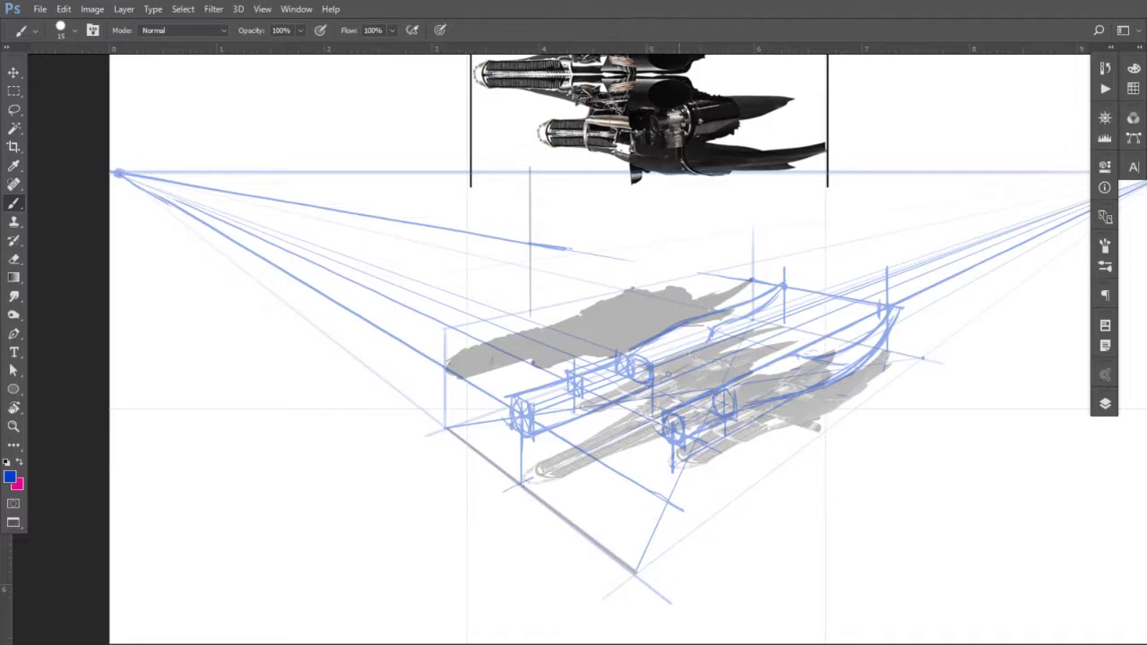
pyautogui.moveTo(715, 328); pyautogui.dragTo(700, 361)
pyautogui.moveTo(587, 390)
pyautogui.mouseDown()
pyautogui.moveTo(706, 348)
pyautogui.moveTo(712, 330)
pyautogui.mouseUp()
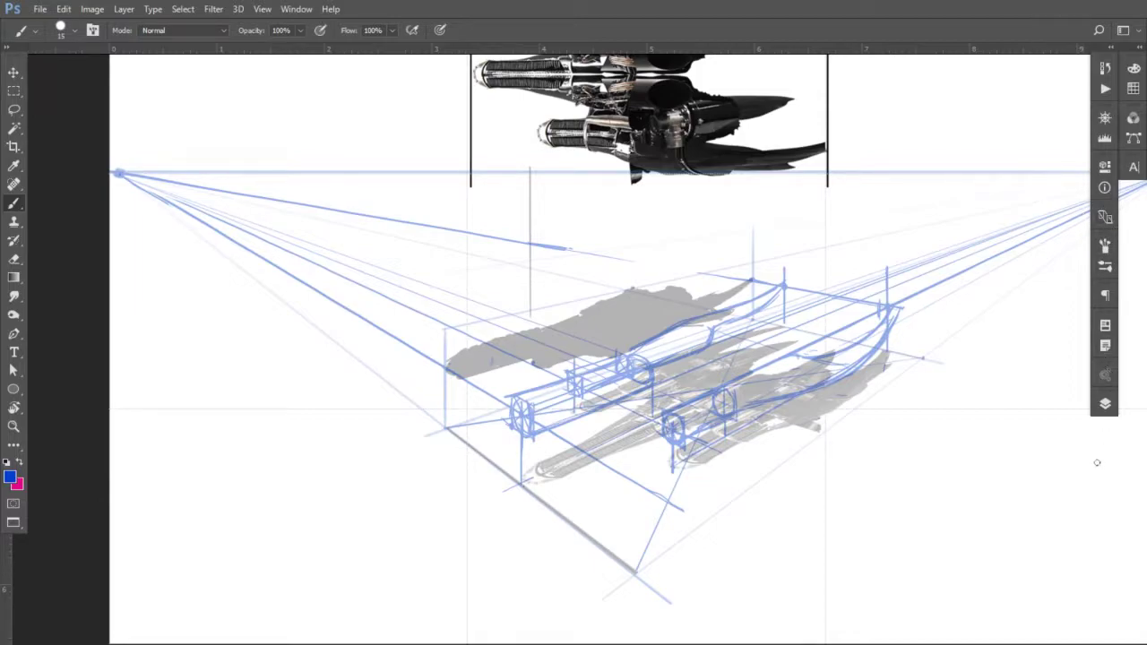
# Step: Show and select sketch1, trace the far-side rear wing's edges in magenta, and undo the surplus strokes
pyautogui.click(1105, 405)
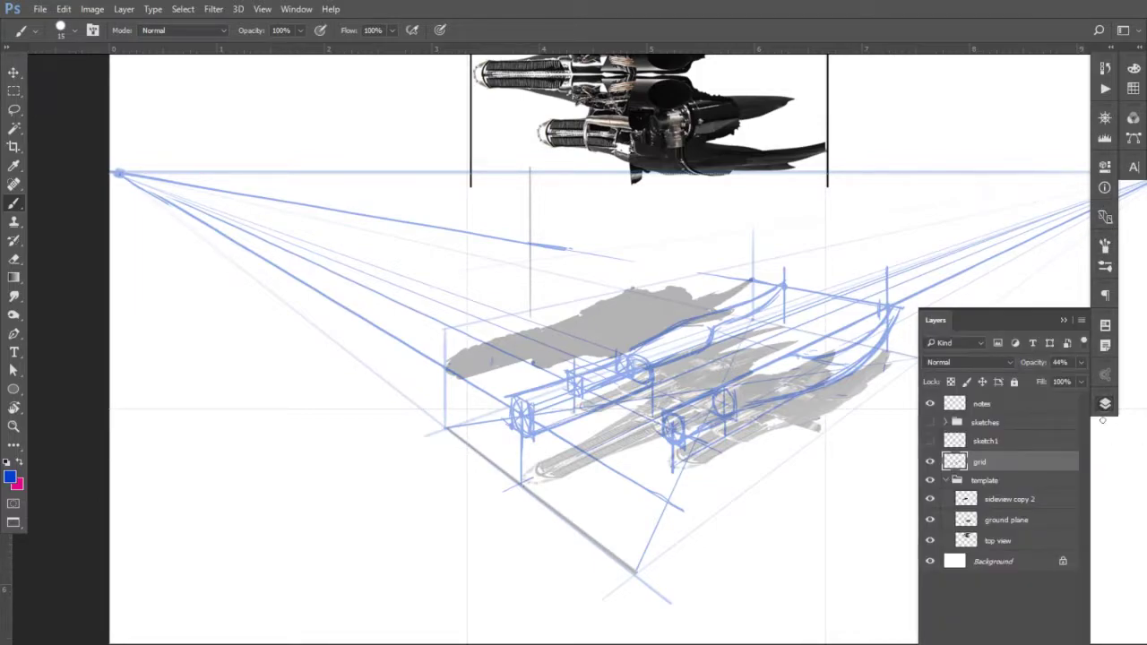
pyautogui.click(985, 441)
pyautogui.click(929, 441)
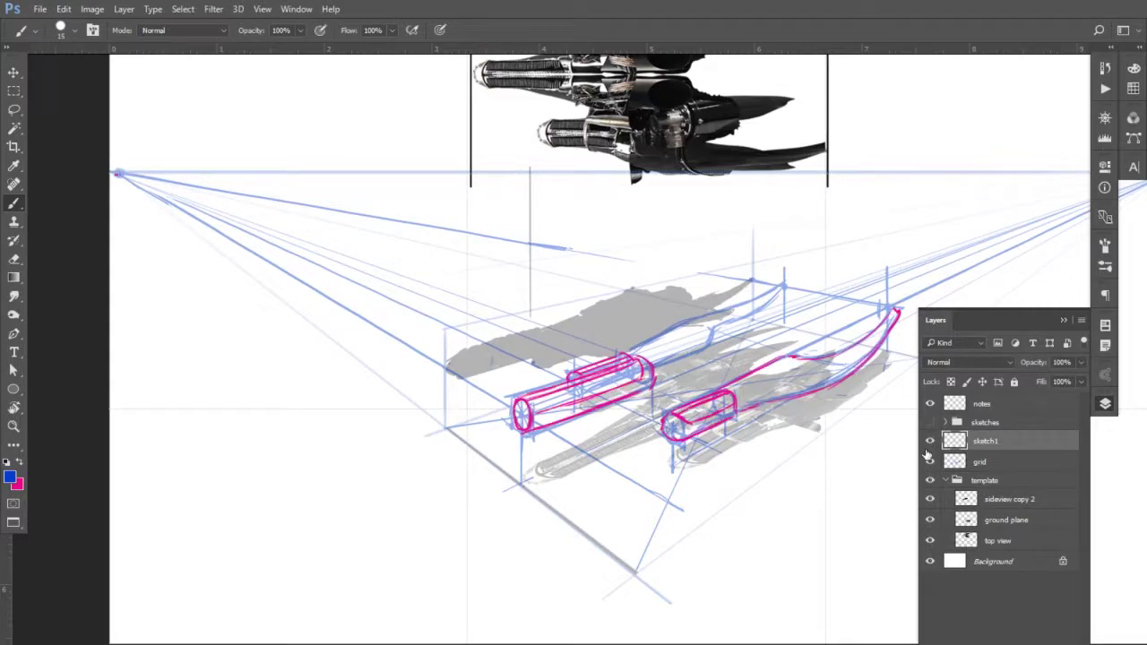
pyautogui.click(20, 462)
pyautogui.moveTo(627, 354)
pyautogui.mouseDown()
pyautogui.moveTo(741, 300)
pyautogui.moveTo(688, 320)
pyautogui.moveTo(746, 319)
pyautogui.moveTo(672, 327)
pyautogui.moveTo(779, 286)
pyautogui.mouseUp()
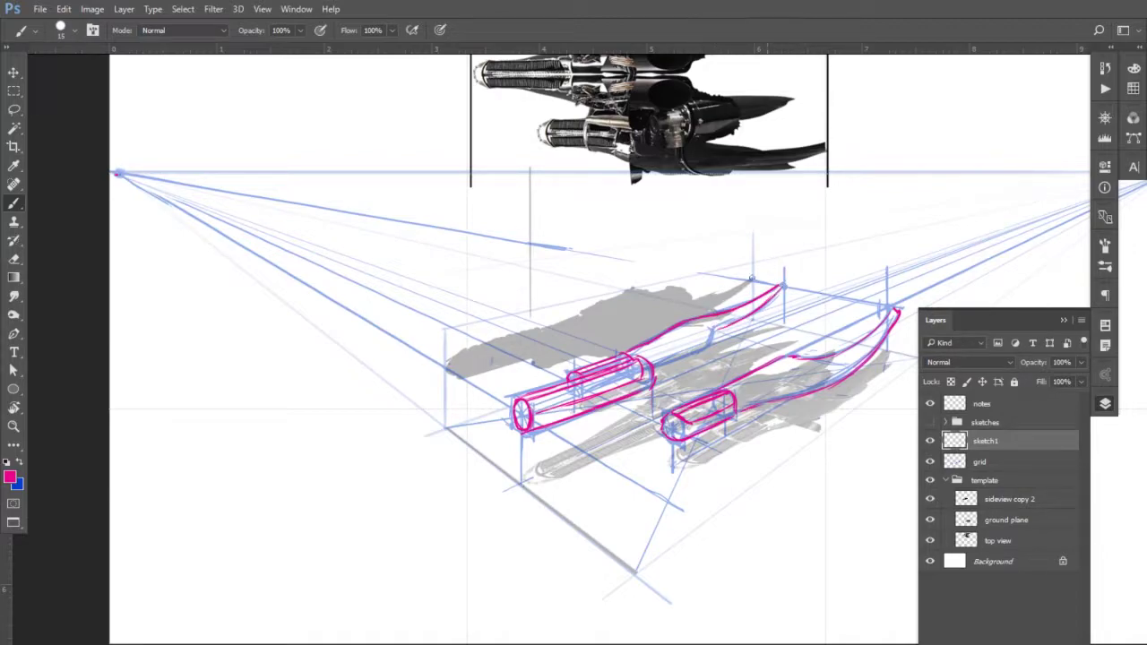
pyautogui.moveTo(695, 311); pyautogui.dragTo(751, 279)
pyautogui.moveTo(890, 353); pyautogui.dragTo(817, 407)
pyautogui.hotkey('ctrl', 'alt', 'z')
pyautogui.hotkey('ctrl', 'alt', 'z')
# Step: Hide the grid layer, circle the near-side engine's inner wing on the top view in magenta, and undo the circle
pyautogui.click(929, 462)
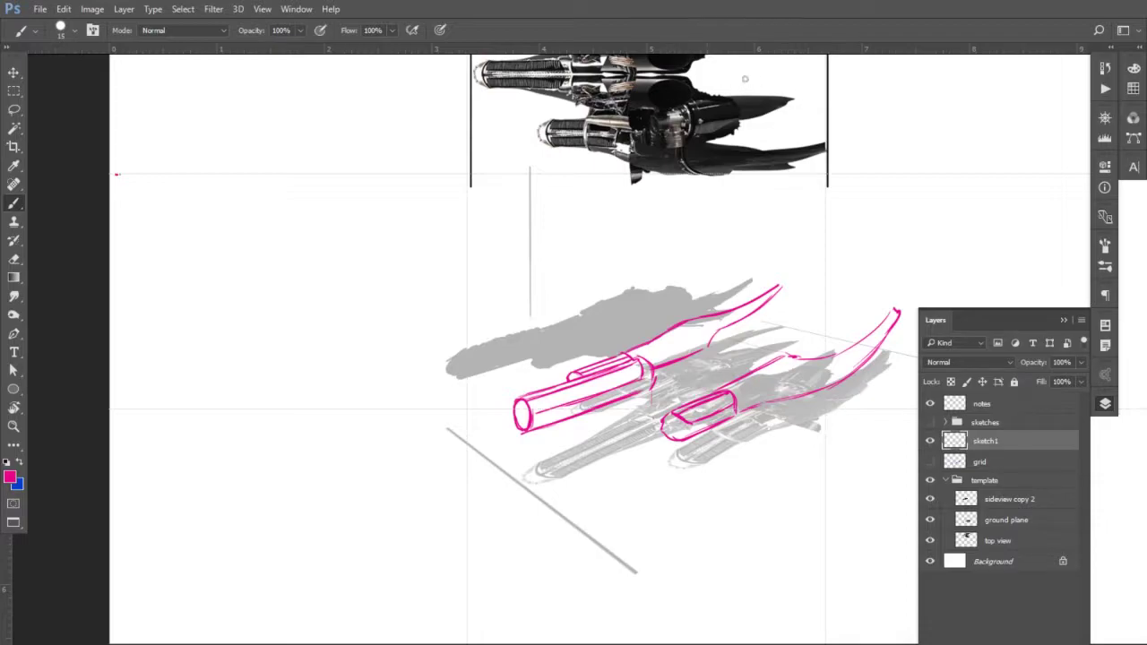
pyautogui.moveTo(712, 95)
pyautogui.mouseDown()
pyautogui.moveTo(686, 110)
pyautogui.moveTo(792, 89)
pyautogui.mouseUp()
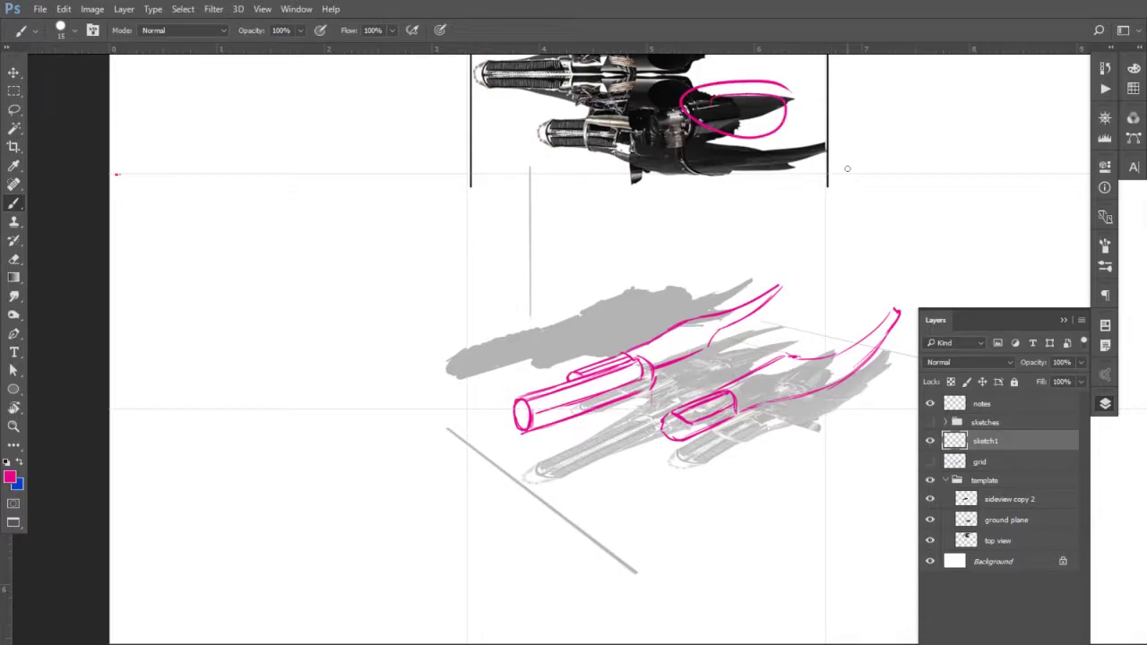
pyautogui.hotkey('ctrl', 'z')
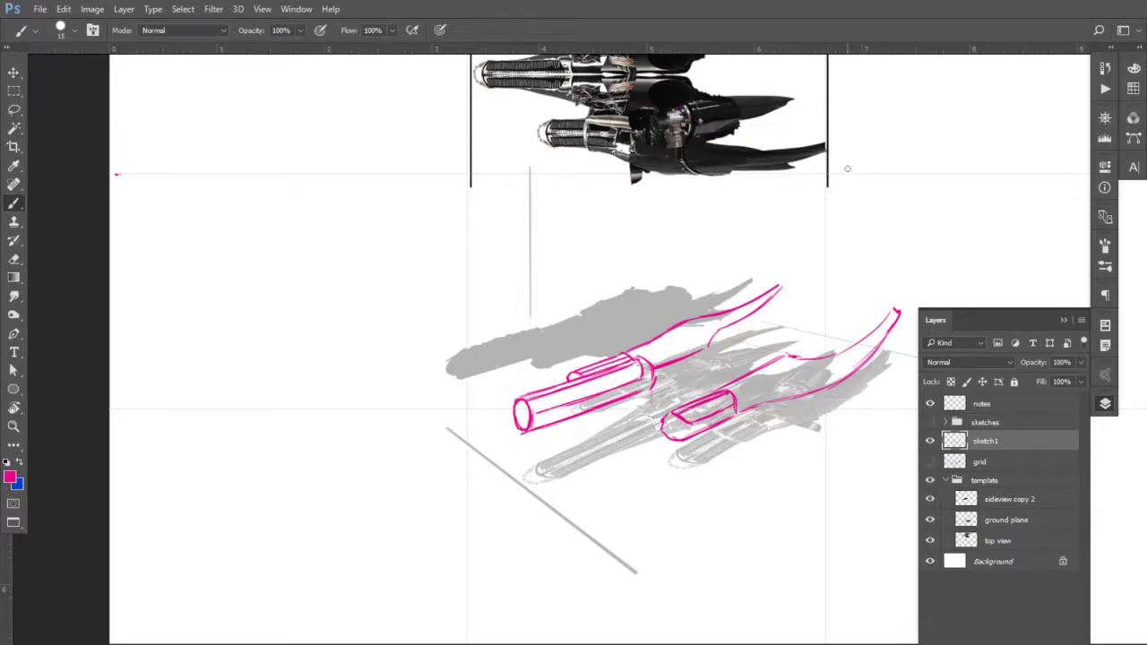
# Step: Hide sketch1 and, on the shown grid layer, draw a blue vertical and a projected height line for the near-side inner wing's tip
pyautogui.click(929, 441)
pyautogui.click(929, 461)
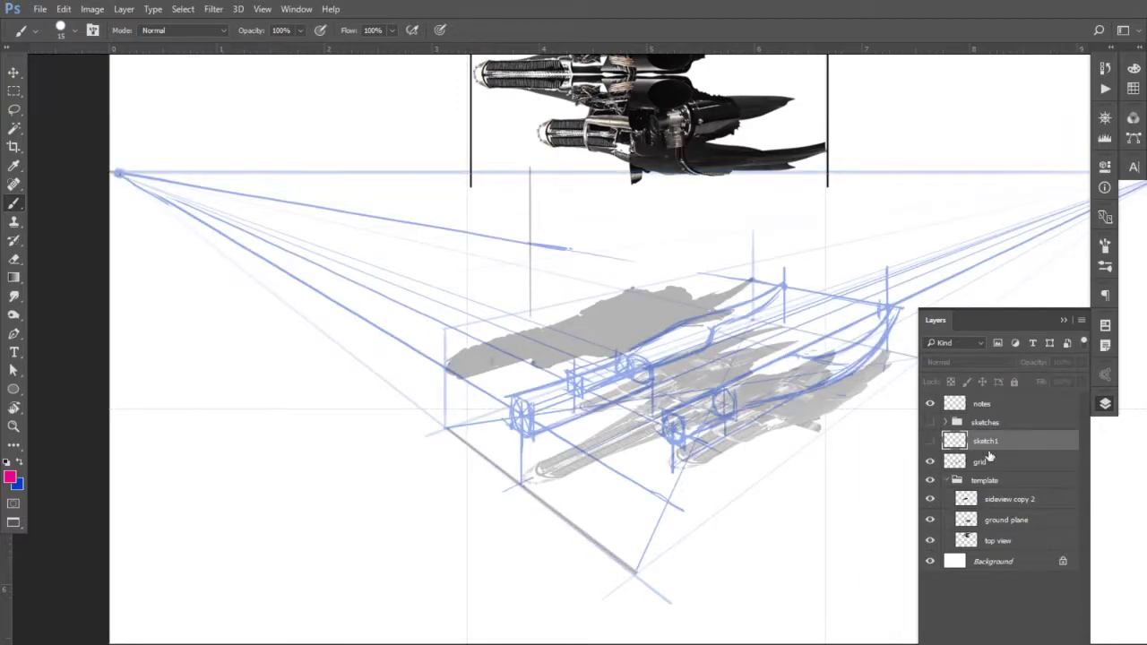
pyautogui.click(986, 461)
pyautogui.press('x')
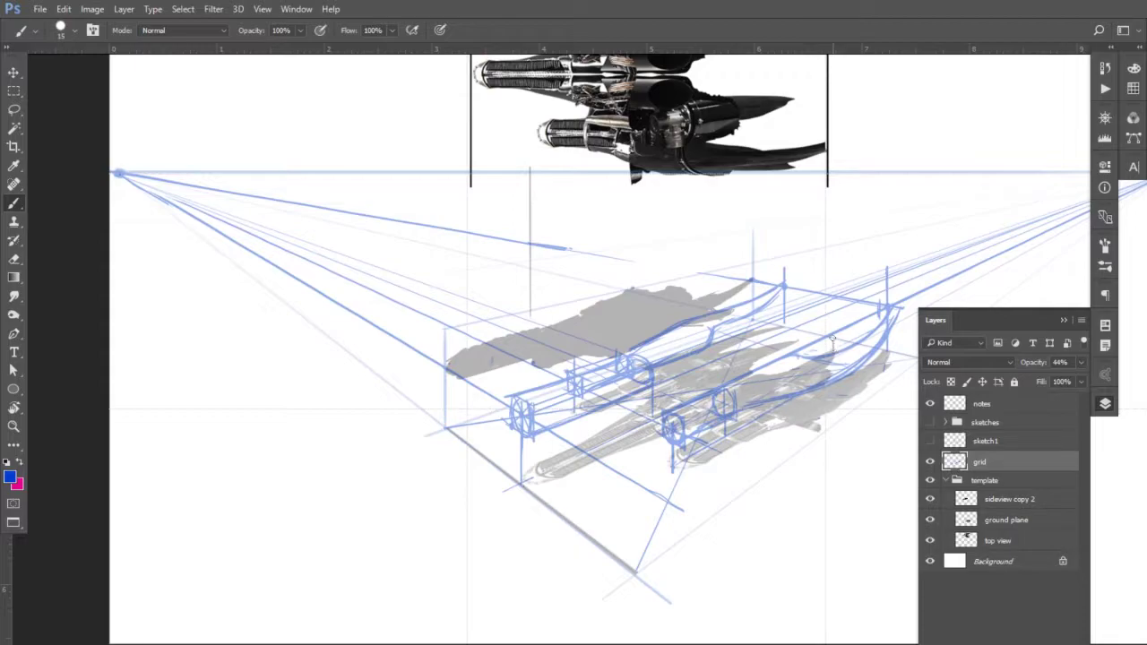
pyautogui.moveTo(833, 354); pyautogui.dragTo(832, 291)
pyautogui.moveTo(722, 306); pyautogui.dragTo(818, 331)
# Step: Compare the template with the grid hidden, and sketch the far-side inner wing and the rear engine circles in blue on the grid layer
pyautogui.click(929, 461)
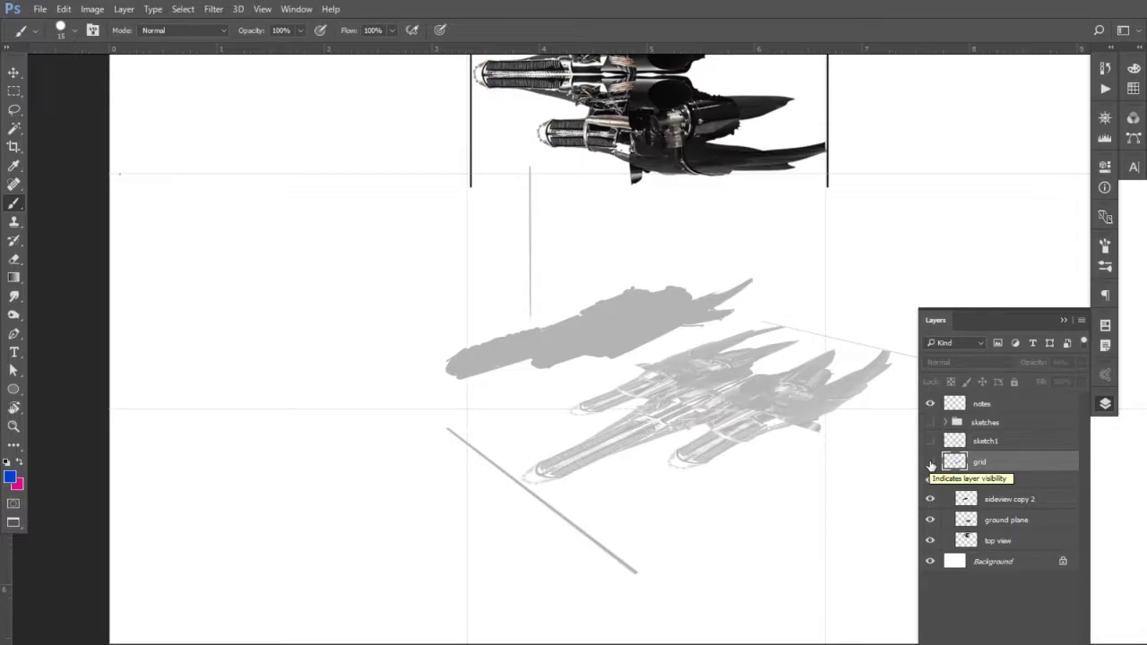
pyautogui.click(930, 462)
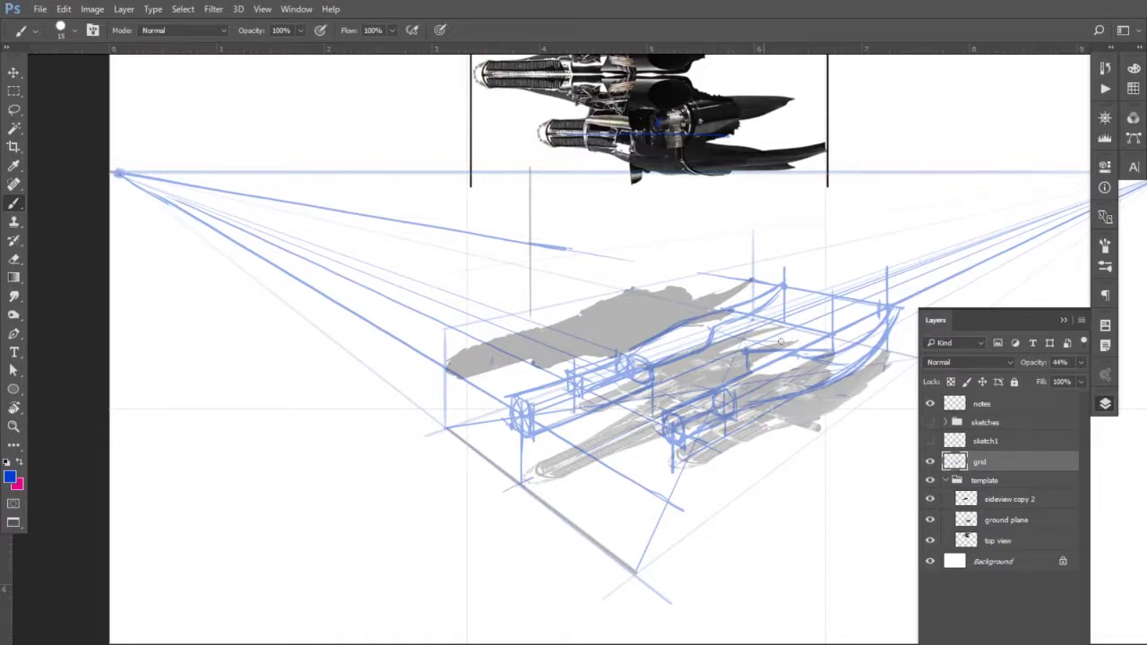
pyautogui.moveTo(791, 341); pyautogui.dragTo(696, 340)
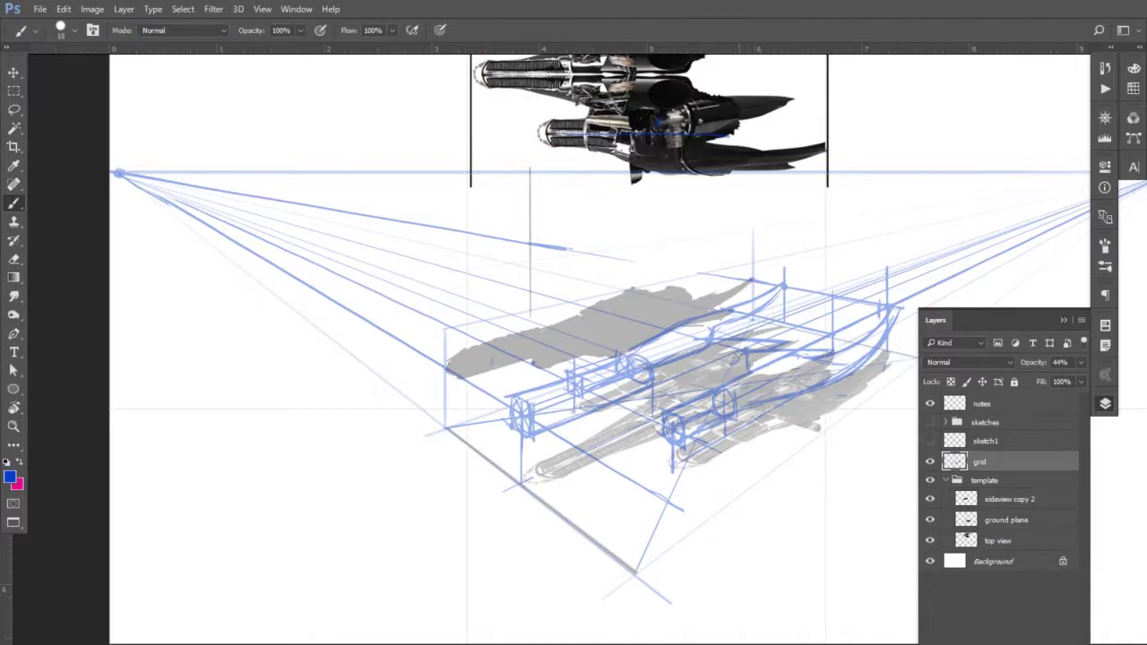
pyautogui.click(734, 357)
# Step: Show and select sketch1, and trace the near-side inner wing and both rear engine circles in magenta
pyautogui.click(990, 443)
pyautogui.click(929, 440)
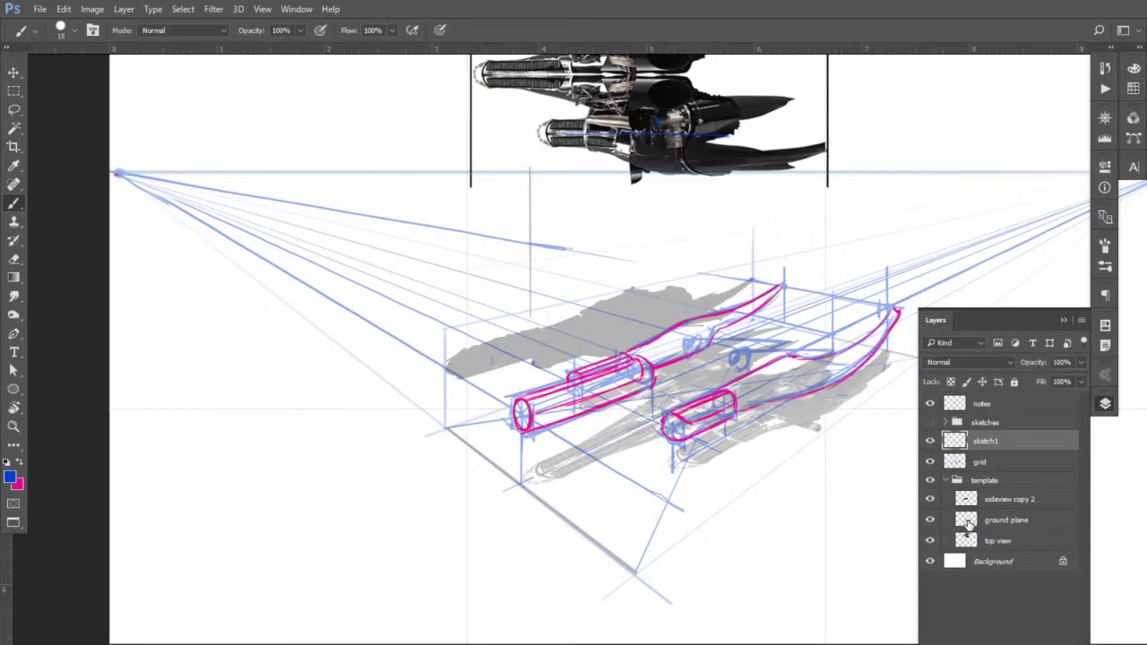
pyautogui.press('x')
pyautogui.moveTo(742, 356)
pyautogui.mouseDown()
pyautogui.moveTo(734, 363)
pyautogui.moveTo(740, 353)
pyautogui.moveTo(736, 362)
pyautogui.moveTo(833, 349)
pyautogui.mouseUp()
pyautogui.moveTo(688, 341); pyautogui.dragTo(693, 346)
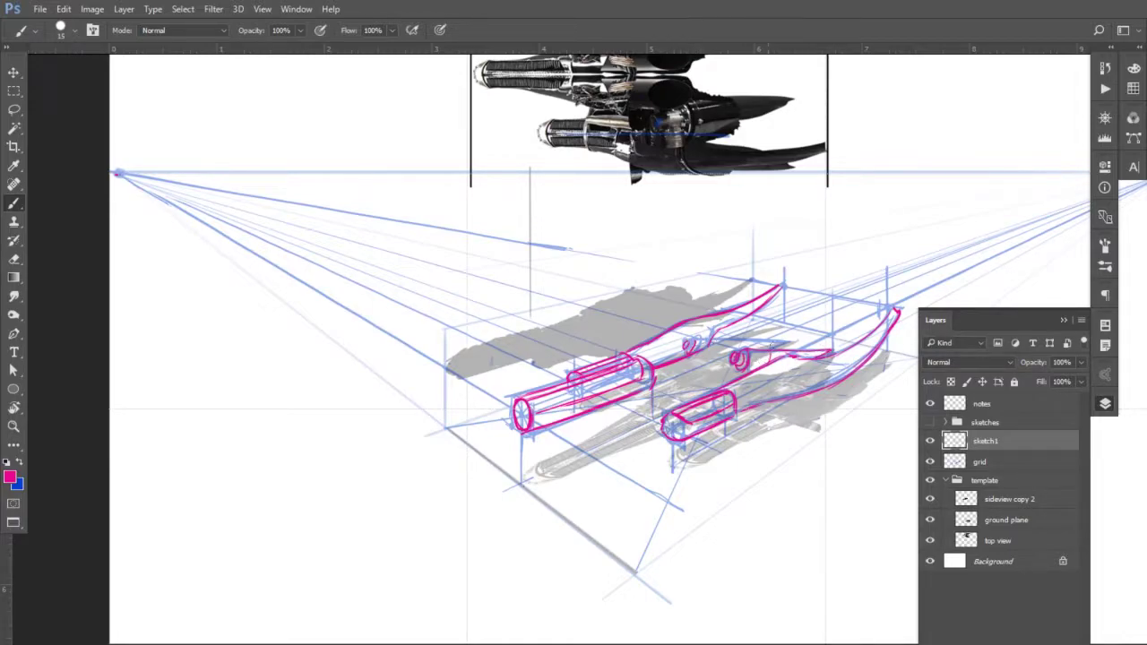
# Step: Trace the far-side inner wing's upper and lower edges in magenta and check the sketch with the grid hidden
pyautogui.moveTo(781, 340); pyautogui.dragTo(688, 342)
pyautogui.moveTo(783, 344); pyautogui.dragTo(684, 362)
pyautogui.click(929, 461)
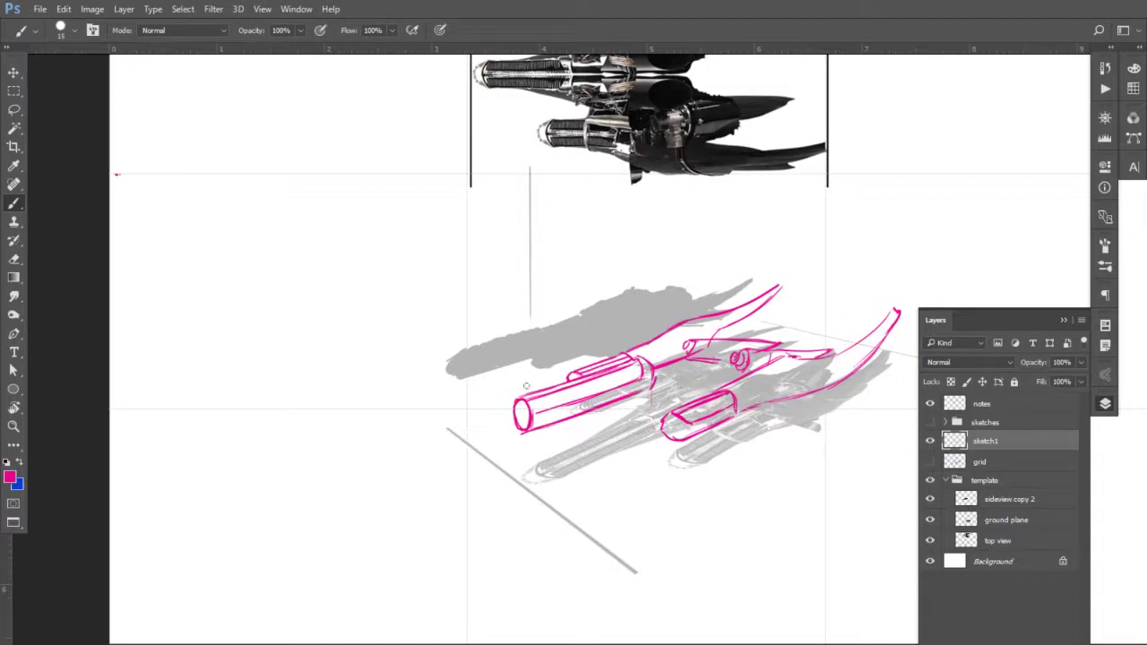
pyautogui.click(930, 463)
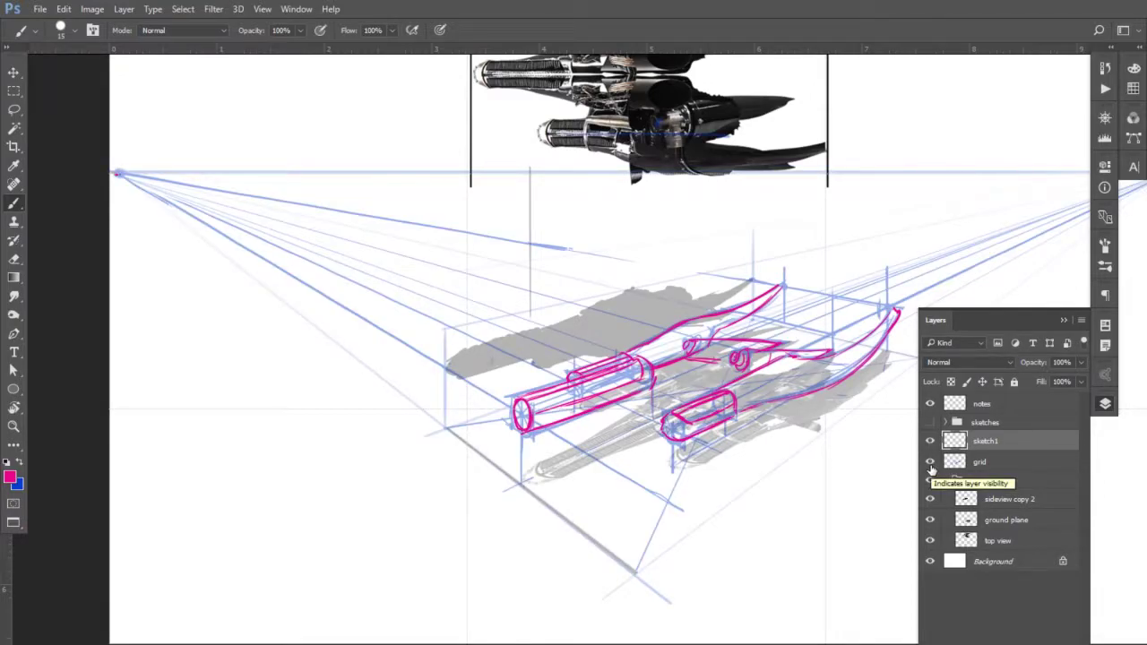
# Step: Hide sketch1, switch to the grid layer with blue as drawing colour, and undo the magenta strokes made over the side view
pyautogui.click(930, 442)
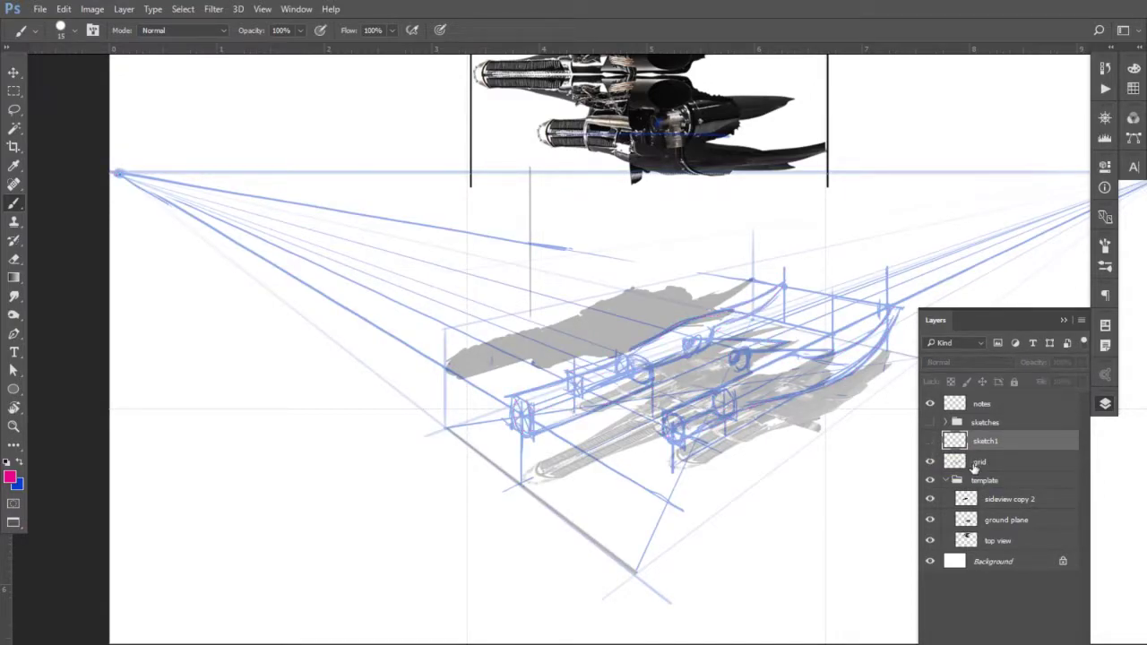
pyautogui.click(978, 468)
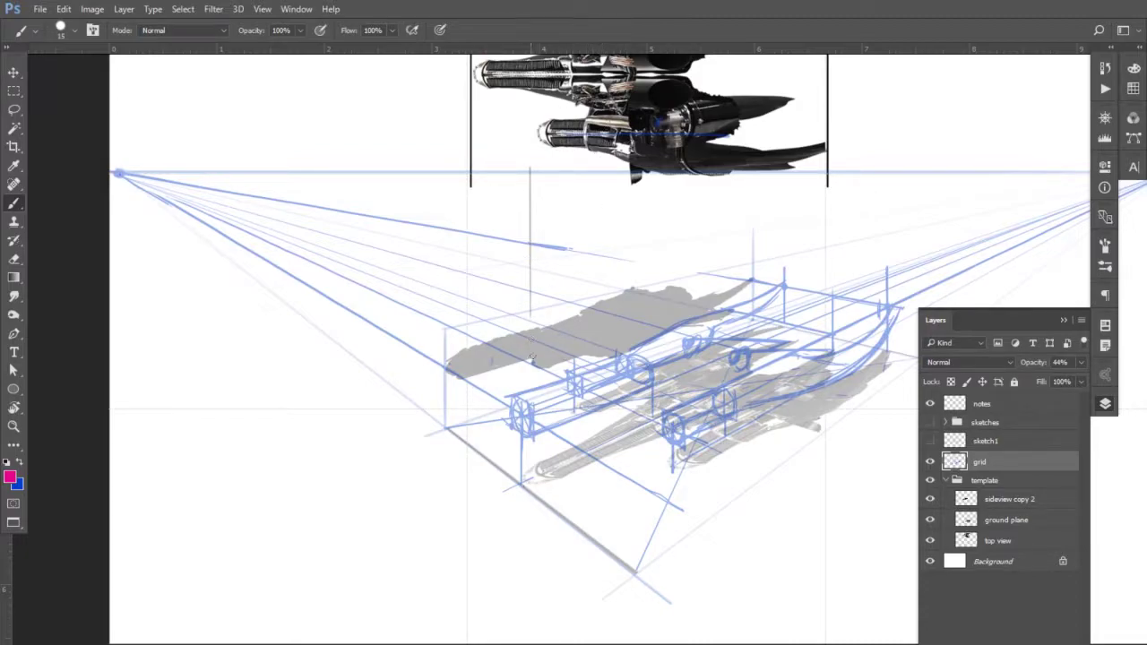
pyautogui.moveTo(527, 360); pyautogui.dragTo(526, 422)
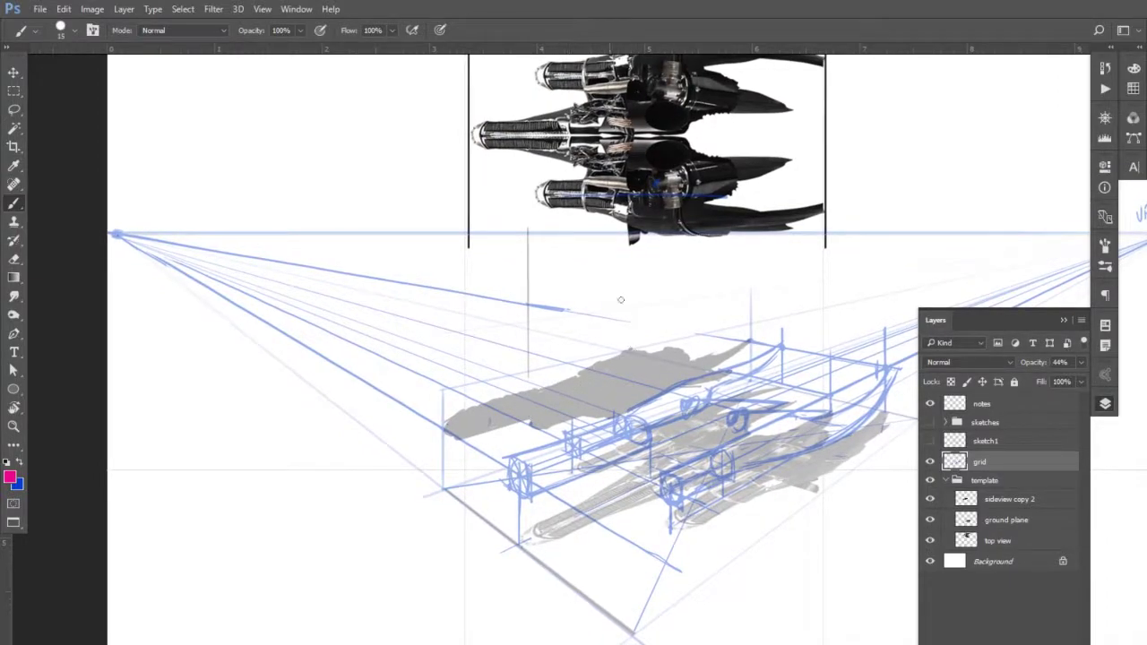
pyautogui.moveTo(532, 394); pyautogui.dragTo(633, 346)
pyautogui.press('x')
pyautogui.hotkey('ctrl', 'z')
pyautogui.hotkey('ctrl', 'z')
pyautogui.click(928, 461)
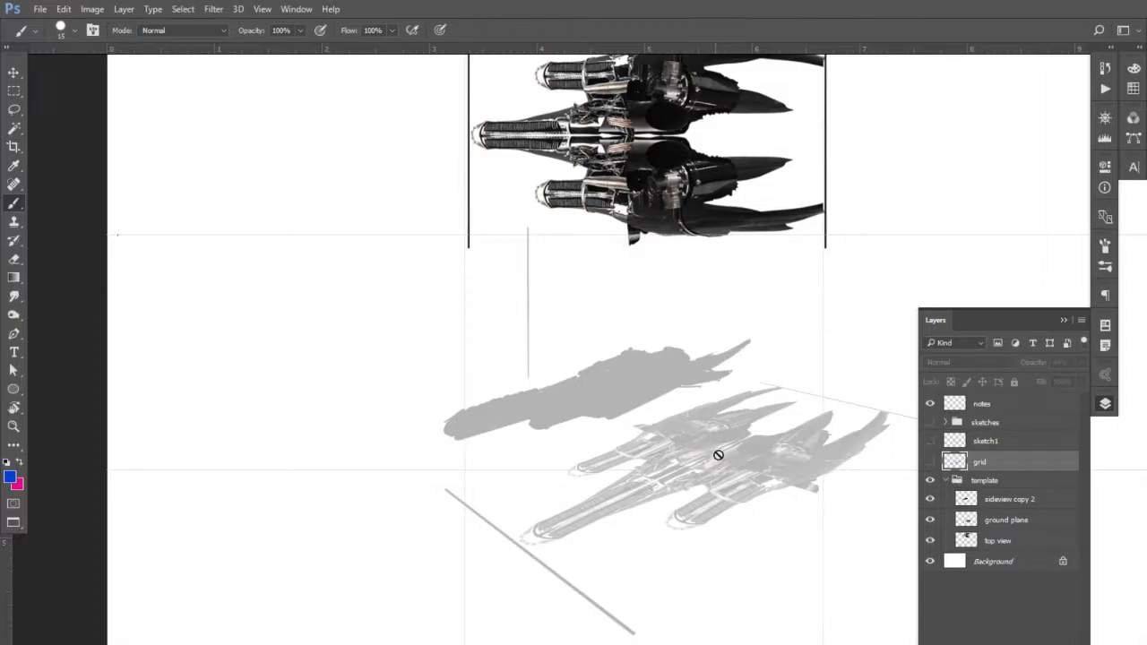
pyautogui.click(930, 460)
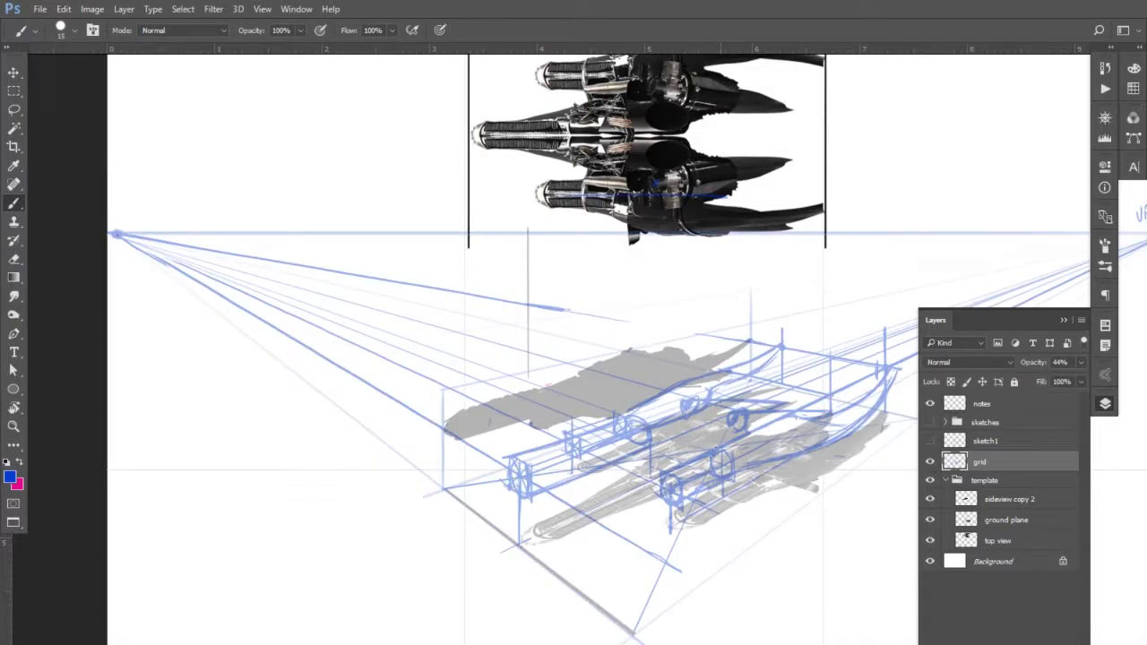
# Step: Draw a blue vertical guide from the ground plane up to the hull's highest point and check it with the template group hidden
pyautogui.moveTo(713, 491); pyautogui.dragTo(711, 371)
pyautogui.click(930, 481)
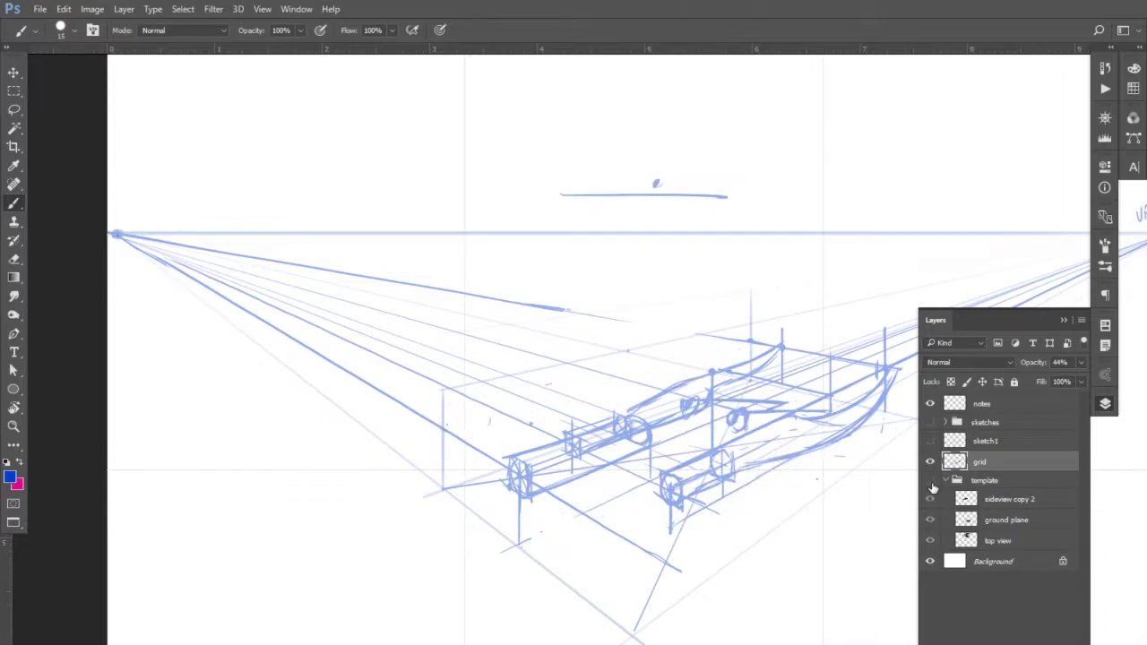
pyautogui.click(930, 482)
pyautogui.click(930, 482)
pyautogui.click(930, 482)
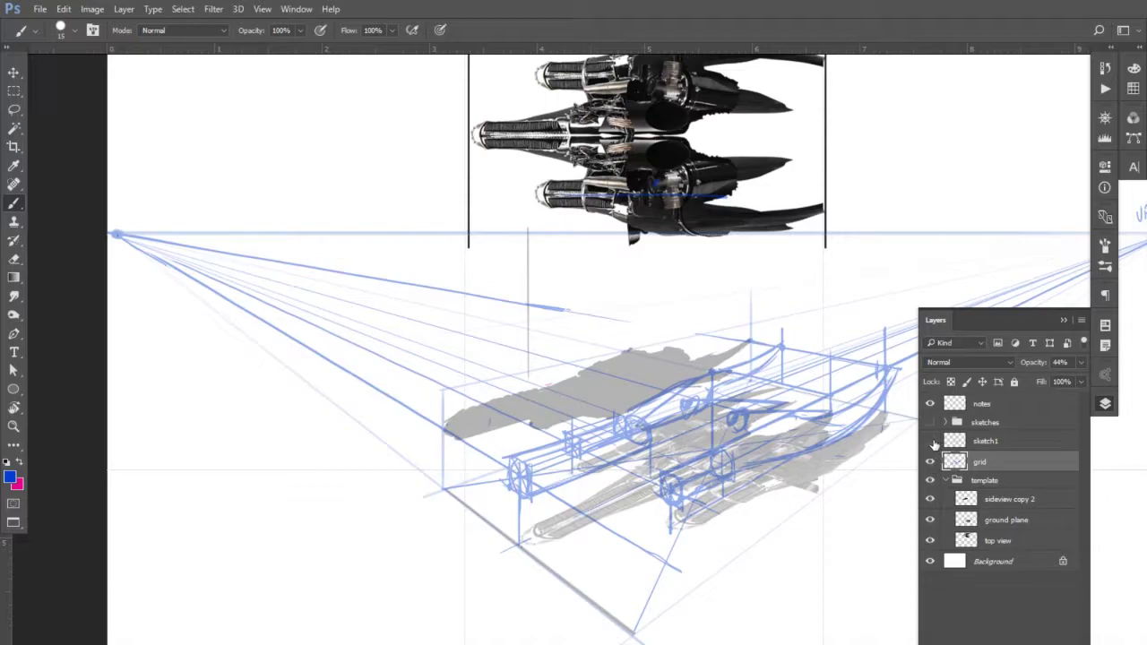
# Step: Show and select sketch1, and draw the hull's raised top curve in magenta from the central pod over to the near-side engine
pyautogui.click(930, 440)
pyautogui.click(983, 441)
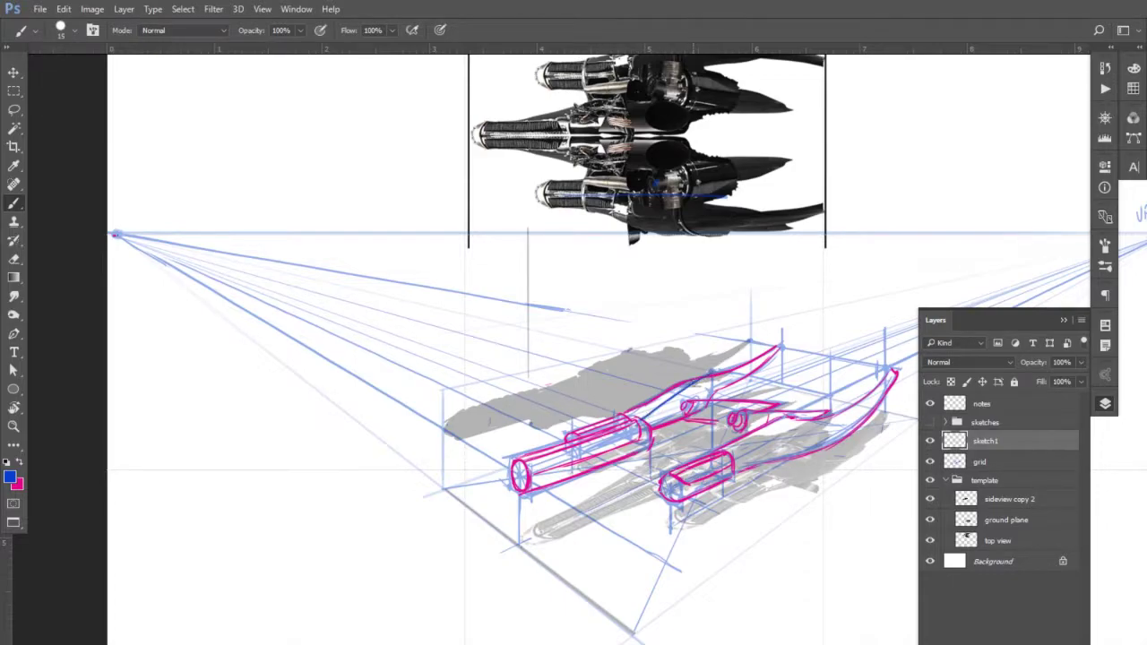
pyautogui.press('x')
pyautogui.moveTo(726, 391)
pyautogui.mouseDown()
pyautogui.moveTo(740, 405)
pyautogui.moveTo(705, 380)
pyautogui.moveTo(742, 408)
pyautogui.mouseUp()
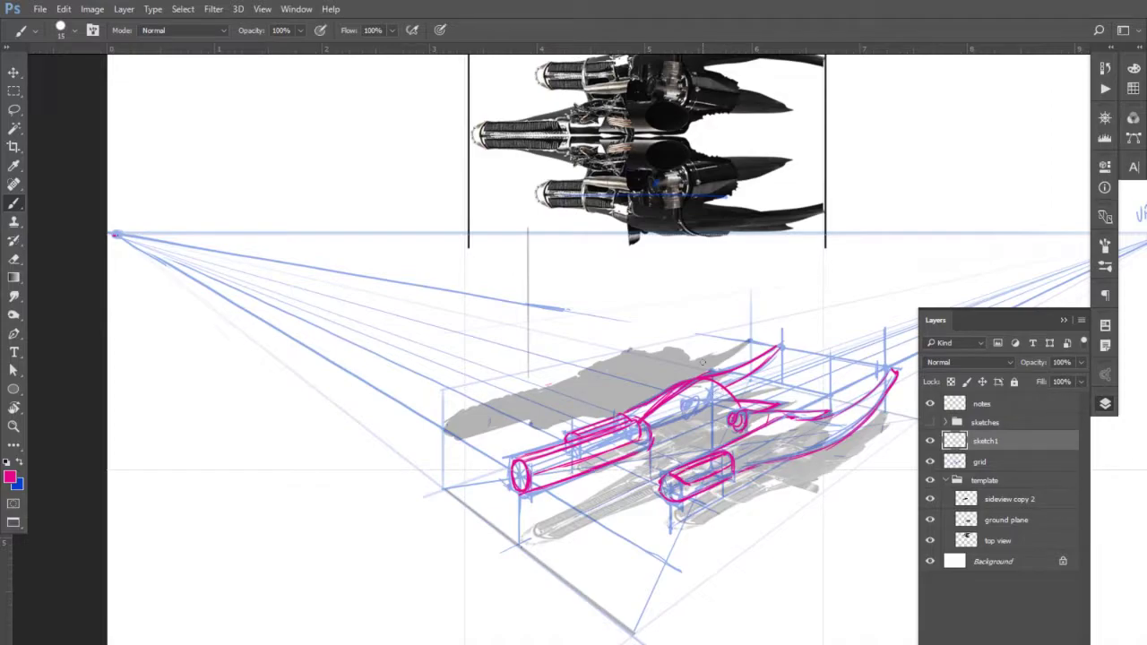
# Step: Check the sketch without the grid, lower the grid layer's opacity to about 11%, and select sketch1
pyautogui.click(929, 461)
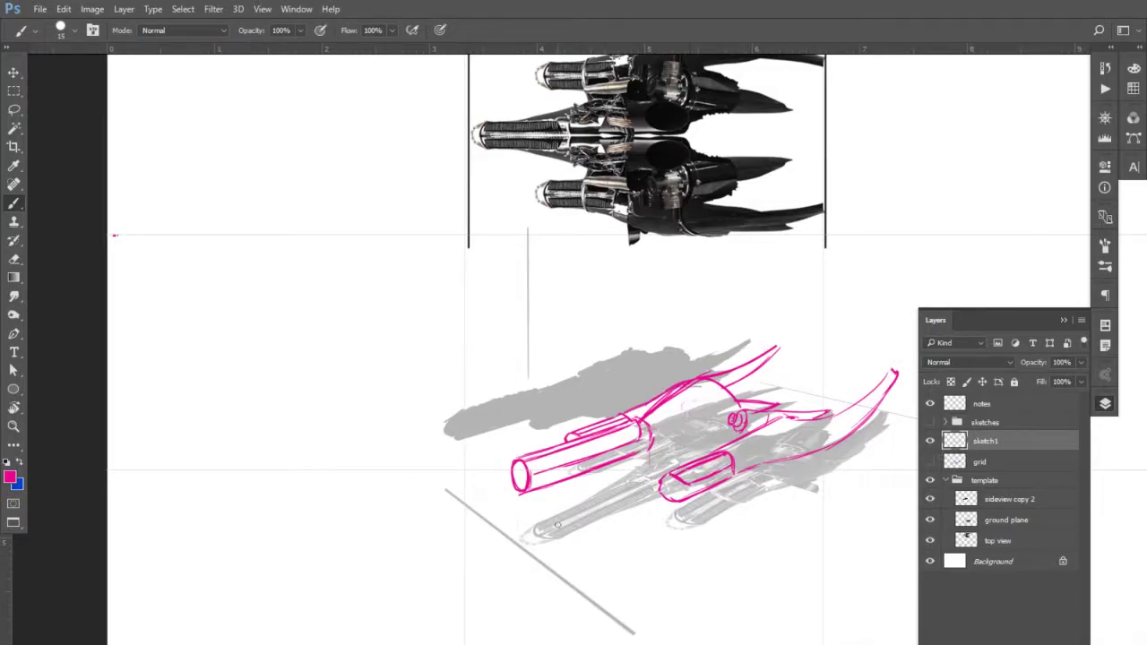
pyautogui.click(980, 462)
pyautogui.click(929, 462)
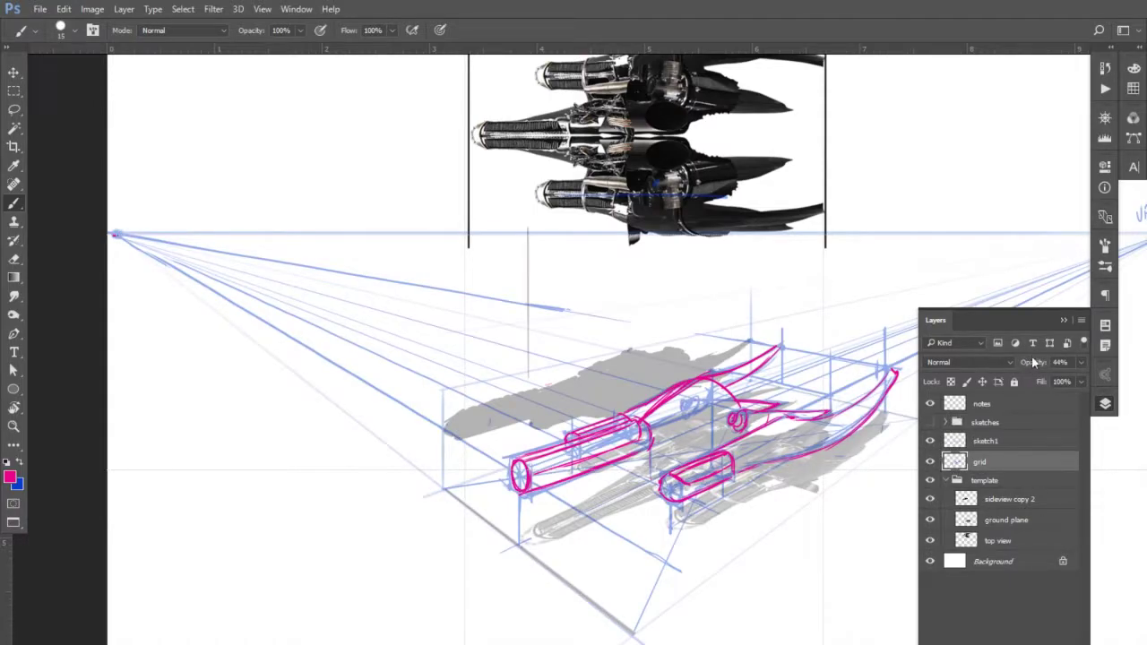
pyautogui.moveTo(1031, 358); pyautogui.dragTo(1008, 366)
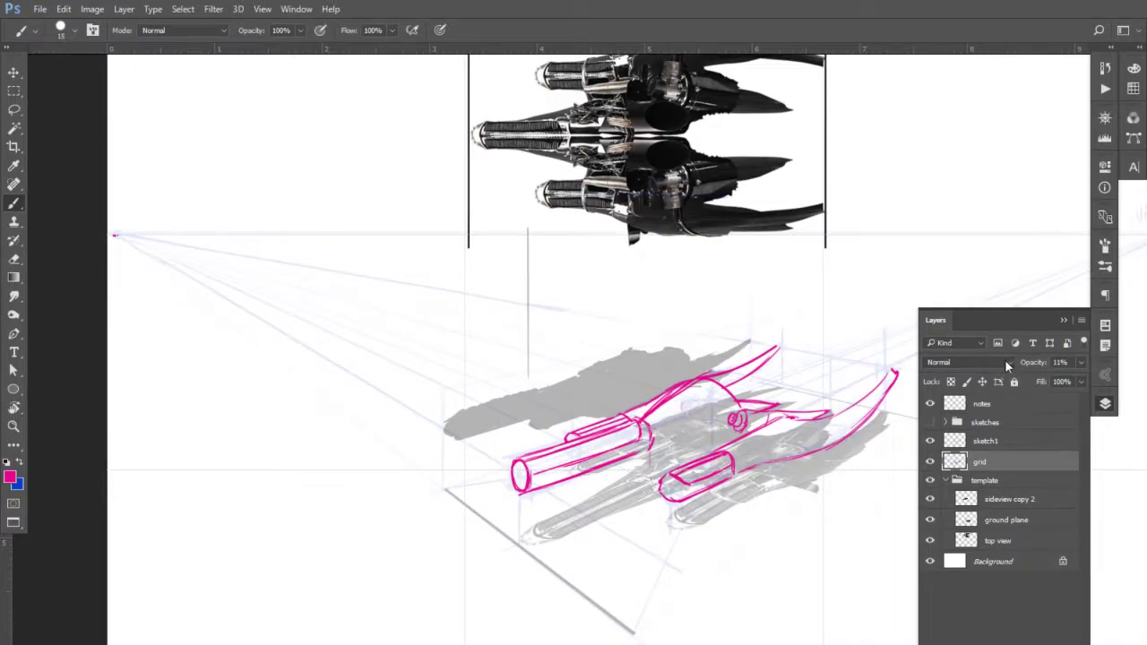
pyautogui.click(983, 445)
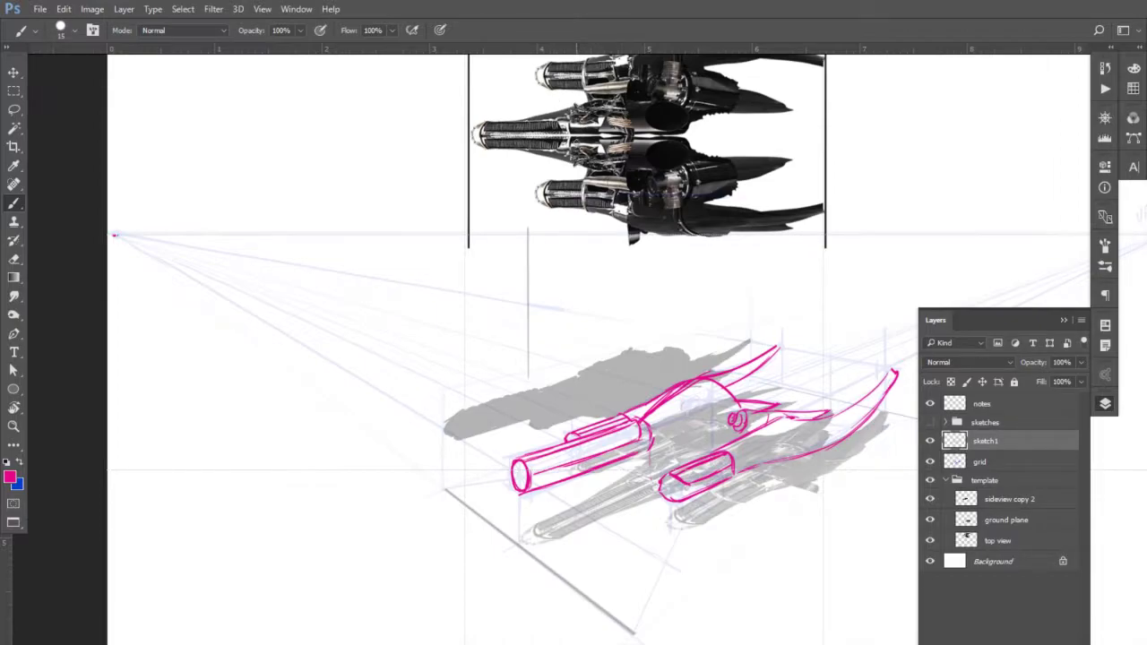
# Step: Draw the cockpit canopy in magenta on the raised hull, with its lower edge, rear frame and curved cross lines
pyautogui.moveTo(574, 144)
pyautogui.mouseDown()
pyautogui.moveTo(613, 166)
pyautogui.moveTo(593, 133)
pyautogui.moveTo(613, 101)
pyautogui.moveTo(570, 138)
pyautogui.mouseUp()
pyautogui.hotkey('ctrl', 'z')
pyautogui.moveTo(676, 405); pyautogui.dragTo(649, 429)
pyautogui.moveTo(654, 428); pyautogui.dragTo(690, 425)
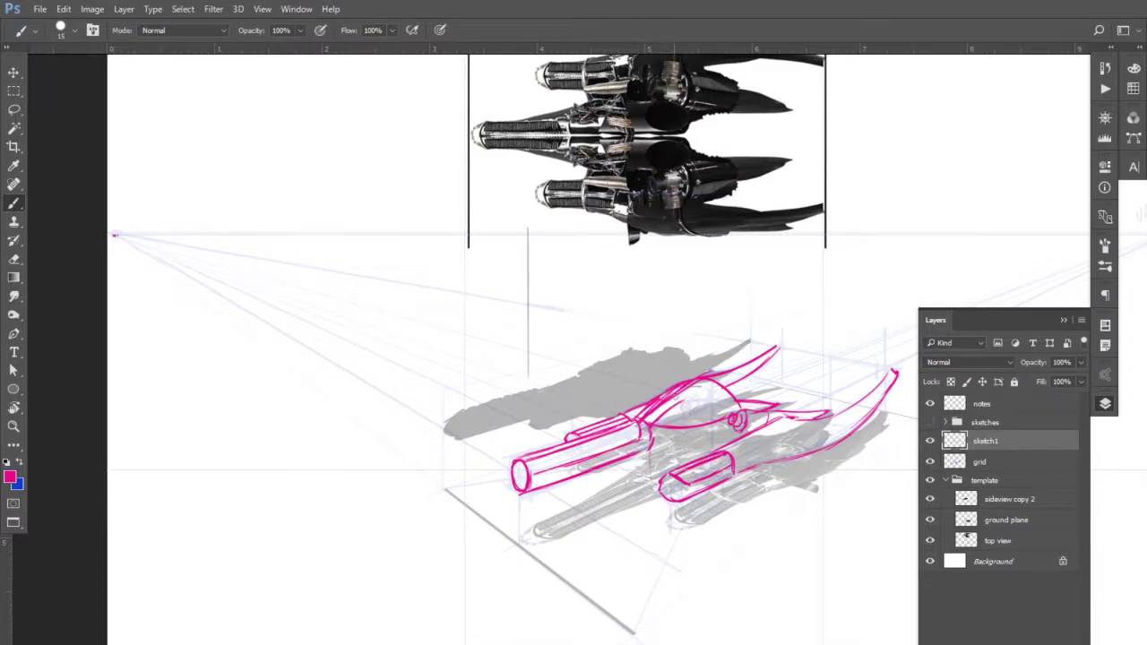
pyautogui.moveTo(699, 394)
pyautogui.mouseDown()
pyautogui.moveTo(683, 418)
pyautogui.moveTo(694, 388)
pyautogui.moveTo(722, 417)
pyautogui.moveTo(687, 398)
pyautogui.moveTo(672, 426)
pyautogui.moveTo(692, 423)
pyautogui.mouseUp()
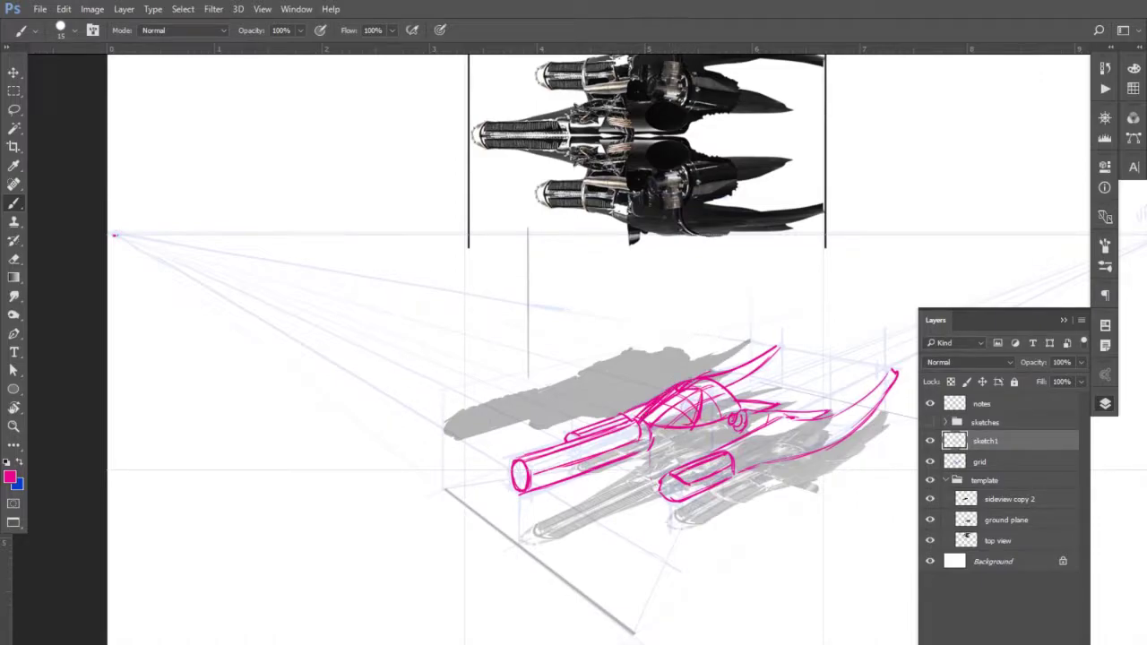
# Step: Erase the construction lines inside the canopy's glass area and redraw the line at its front base with the brush
pyautogui.press('e')
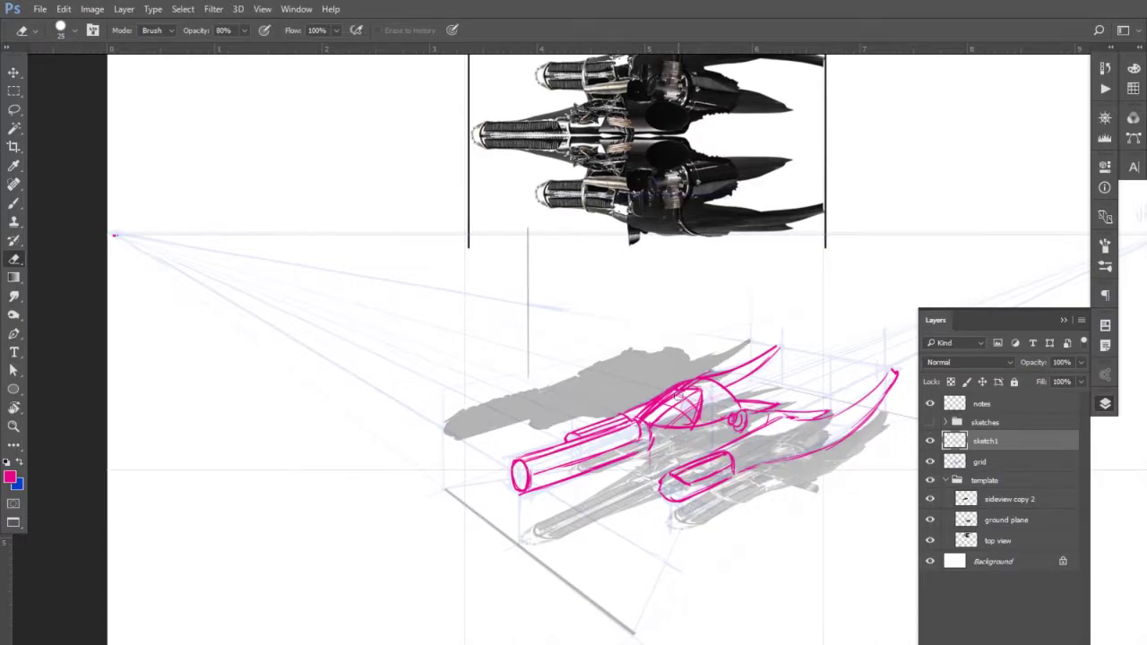
pyautogui.moveTo(678, 394)
pyautogui.mouseDown()
pyautogui.moveTo(691, 410)
pyautogui.moveTo(674, 420)
pyautogui.moveTo(687, 404)
pyautogui.moveTo(673, 400)
pyautogui.moveTo(663, 417)
pyautogui.moveTo(687, 417)
pyautogui.moveTo(651, 414)
pyautogui.moveTo(667, 394)
pyautogui.moveTo(645, 414)
pyautogui.mouseUp()
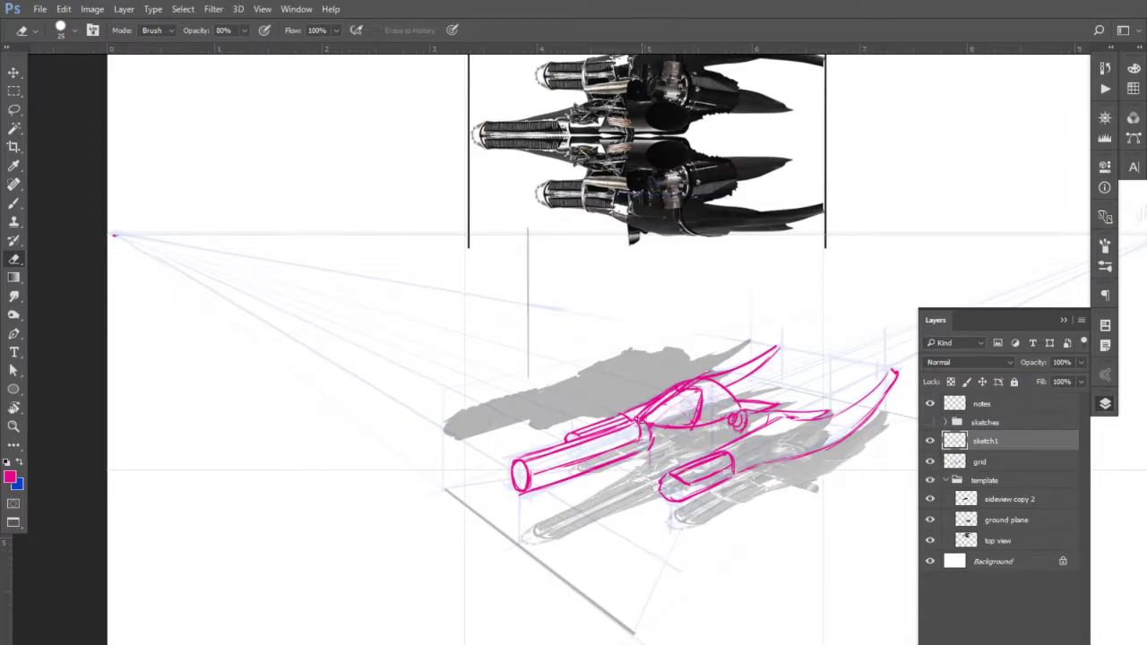
pyautogui.press('b')
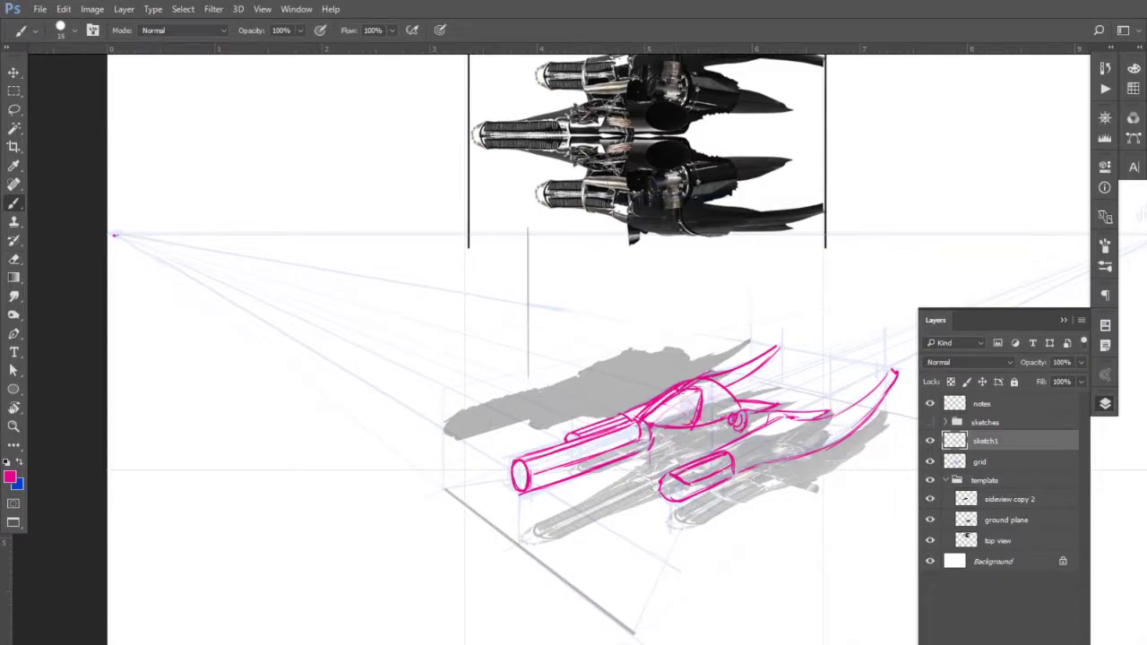
pyautogui.moveTo(647, 425); pyautogui.dragTo(662, 418)
# Step: Draw the hull's lower edge in magenta along the central pod and across to the near-side engine
pyautogui.moveTo(586, 169); pyautogui.dragTo(499, 148)
pyautogui.hotkey('ctrl', 'z')
pyautogui.moveTo(699, 457)
pyautogui.mouseDown()
pyautogui.moveTo(571, 467)
pyautogui.moveTo(683, 460)
pyautogui.mouseUp()
pyautogui.moveTo(564, 471)
pyautogui.mouseDown()
pyautogui.moveTo(536, 482)
pyautogui.moveTo(553, 472)
pyautogui.mouseUp()
pyautogui.moveTo(649, 139)
pyautogui.mouseDown()
pyautogui.moveTo(681, 146)
pyautogui.moveTo(633, 170)
pyautogui.moveTo(652, 158)
pyautogui.mouseUp()
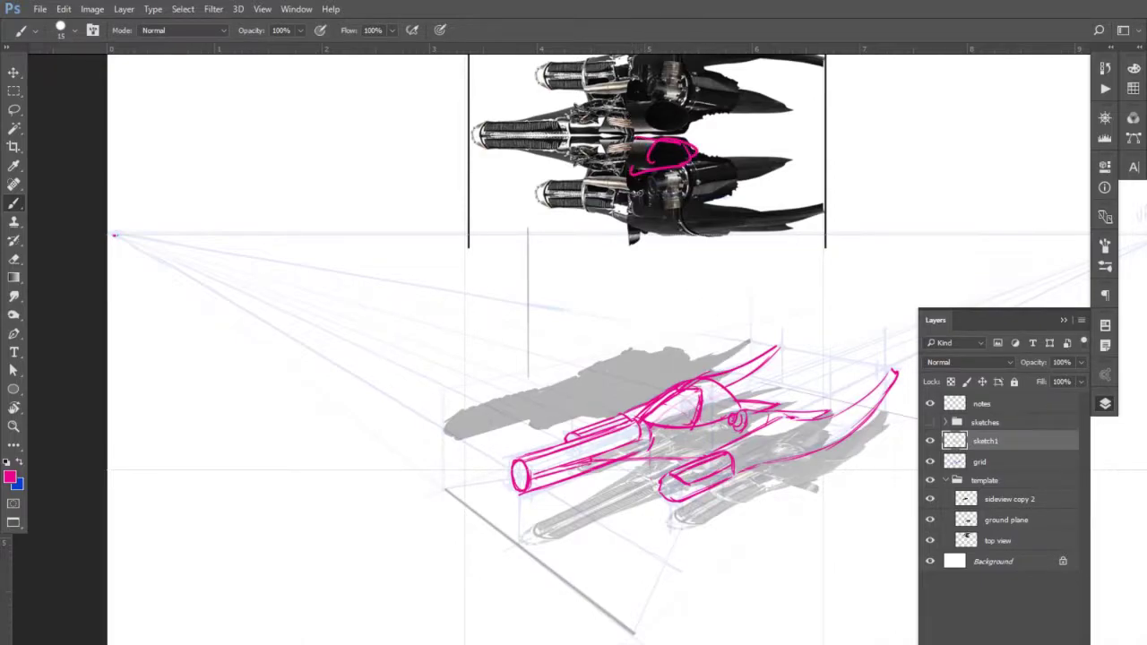
pyautogui.hotkey('ctrl', 'z')
pyautogui.hotkey('ctrl', 'alt', 'z')
pyautogui.hotkey('ctrl', 'alt', 'z')
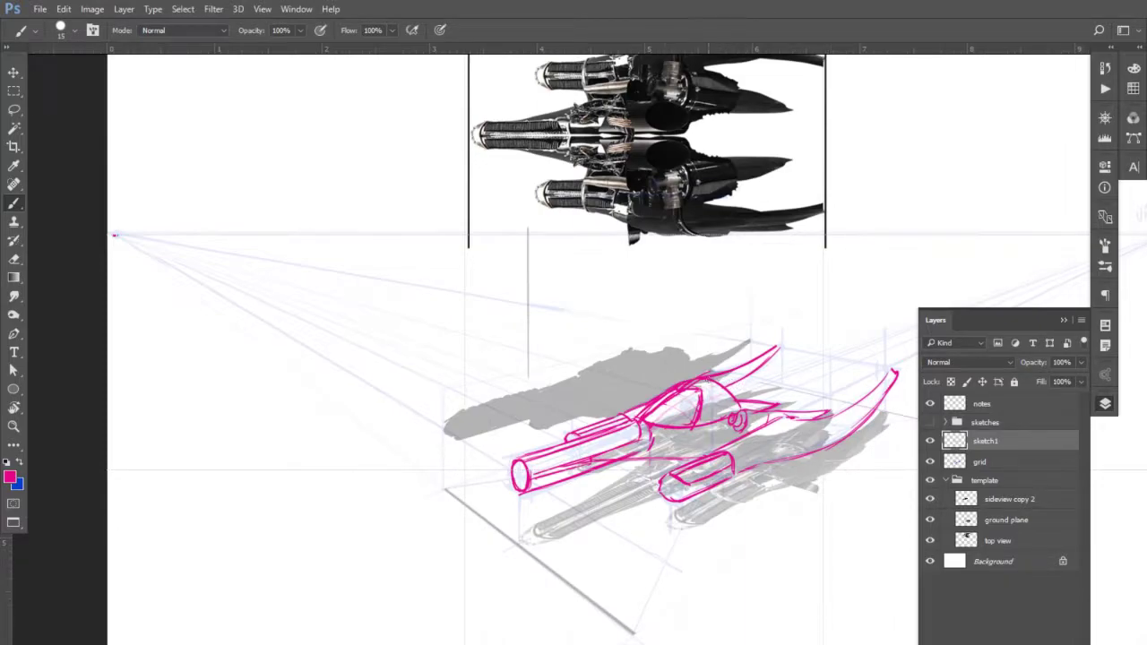
# Step: Draw the pointed fin behind the canopy, the hull's side edge and the curved panel line behind the near-side engine
pyautogui.moveTo(630, 349); pyautogui.dragTo(687, 359)
pyautogui.hotkey('ctrl', 'z')
pyautogui.moveTo(724, 374)
pyautogui.mouseDown()
pyautogui.moveTo(790, 392)
pyautogui.moveTo(754, 381)
pyautogui.mouseUp()
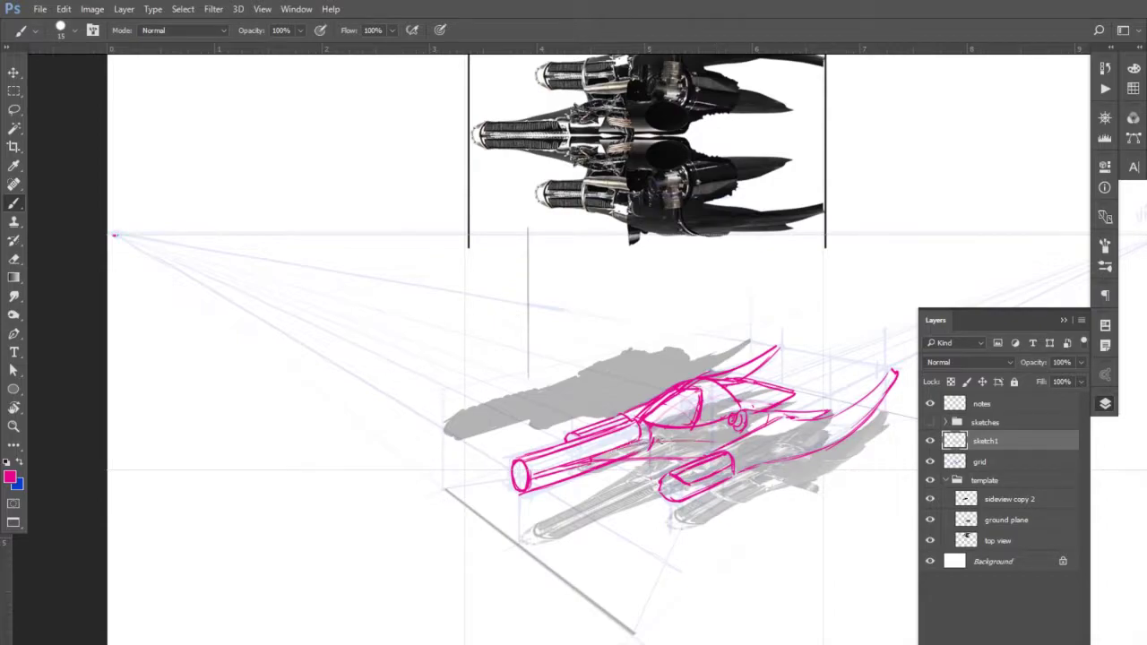
pyautogui.moveTo(728, 441); pyautogui.dragTo(611, 452)
pyautogui.moveTo(760, 427)
pyautogui.mouseDown()
pyautogui.moveTo(811, 450)
pyautogui.moveTo(788, 423)
pyautogui.mouseUp()
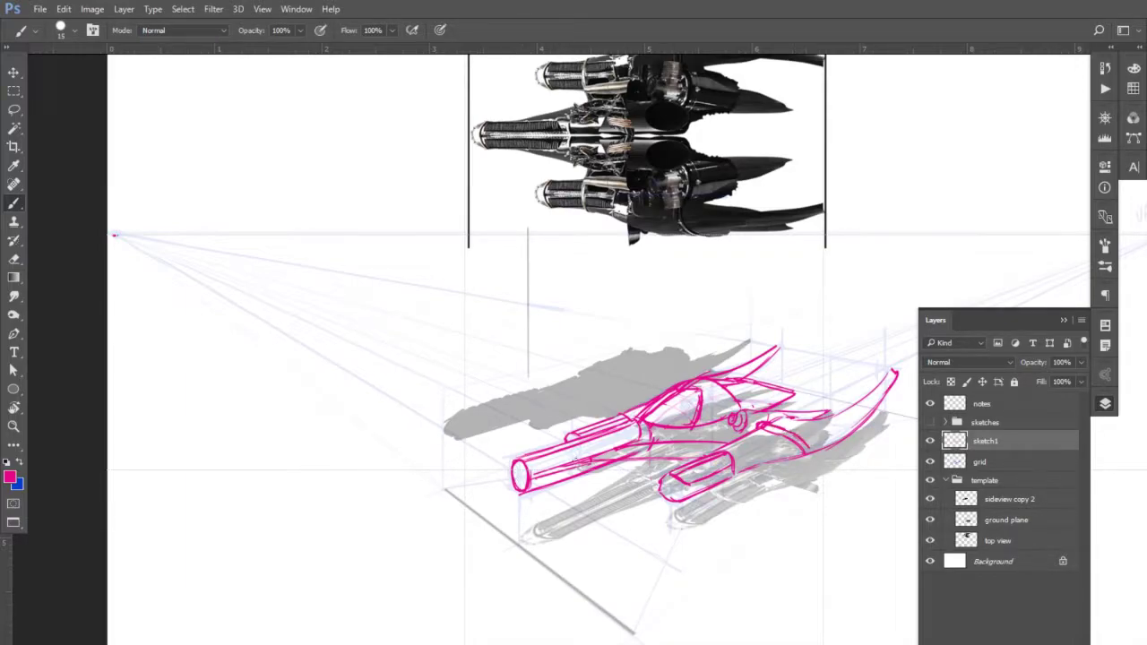
# Step: Reshape the central pod's nose in magenta into a heavier rounded tip with an inset grille edge
pyautogui.moveTo(523, 464)
pyautogui.mouseDown()
pyautogui.moveTo(508, 488)
pyautogui.moveTo(519, 492)
pyautogui.moveTo(521, 461)
pyautogui.moveTo(507, 483)
pyautogui.moveTo(525, 462)
pyautogui.mouseUp()
pyautogui.moveTo(513, 463)
pyautogui.mouseDown()
pyautogui.moveTo(545, 476)
pyautogui.moveTo(509, 486)
pyautogui.moveTo(532, 479)
pyautogui.mouseUp()
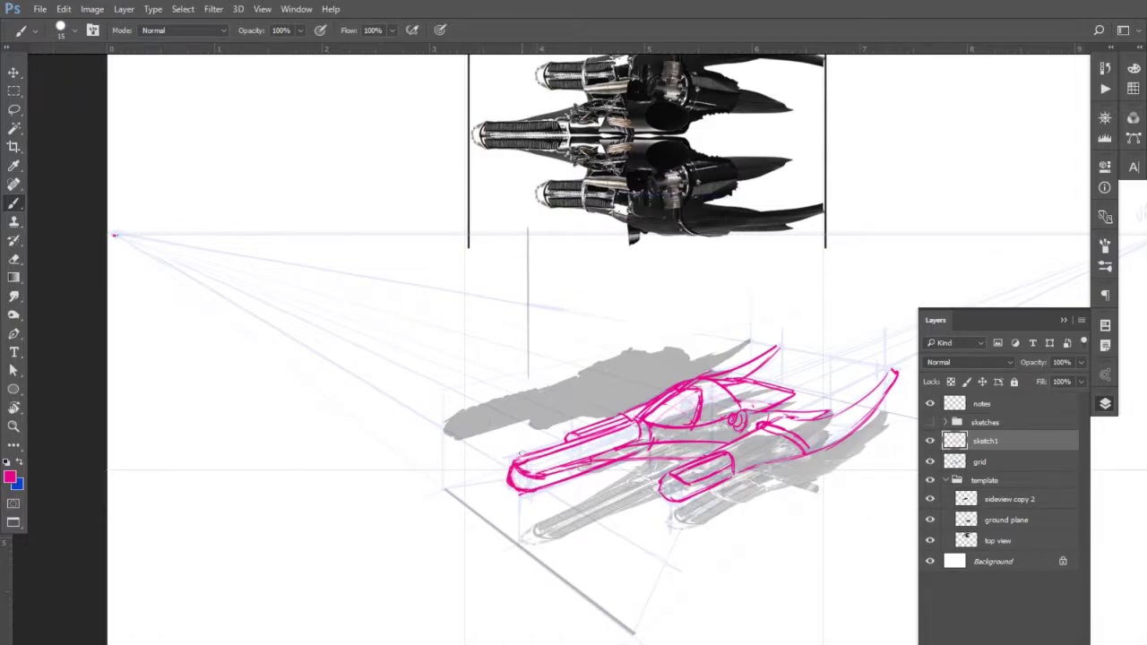
pyautogui.moveTo(554, 474); pyautogui.dragTo(526, 470)
pyautogui.moveTo(569, 213)
pyautogui.mouseDown()
pyautogui.moveTo(554, 187)
pyautogui.moveTo(563, 196)
pyautogui.mouseUp()
pyautogui.hotkey('ctrl', 'alt', 'z')
pyautogui.hotkey('ctrl', 'alt', 'z')
pyautogui.hotkey('ctrl', 'alt', 'z')
# Step: Reduce the brush to 9 px and fill the central pod's grille with a row of short magenta ribs
pyautogui.press('[')
pyautogui.moveTo(530, 466); pyautogui.dragTo(575, 455)
pyautogui.hotkey('ctrl', 'alt', 'z')
pyautogui.hotkey('ctrl', 'alt', 'z')
pyautogui.hotkey('ctrl', 'alt', 'z')
pyautogui.hotkey('ctrl', 'alt', 'z')
pyautogui.rightClick(568, 454)
pyautogui.press('Escape')
pyautogui.moveTo(568, 450); pyautogui.dragTo(560, 471)
pyautogui.moveTo(568, 450)
pyautogui.mouseDown()
pyautogui.moveTo(577, 460)
pyautogui.moveTo(632, 440)
pyautogui.mouseUp()
pyautogui.moveTo(561, 452)
pyautogui.mouseDown()
pyautogui.moveTo(564, 464)
pyautogui.moveTo(532, 473)
pyautogui.moveTo(530, 452)
pyautogui.moveTo(590, 438)
pyautogui.mouseUp()
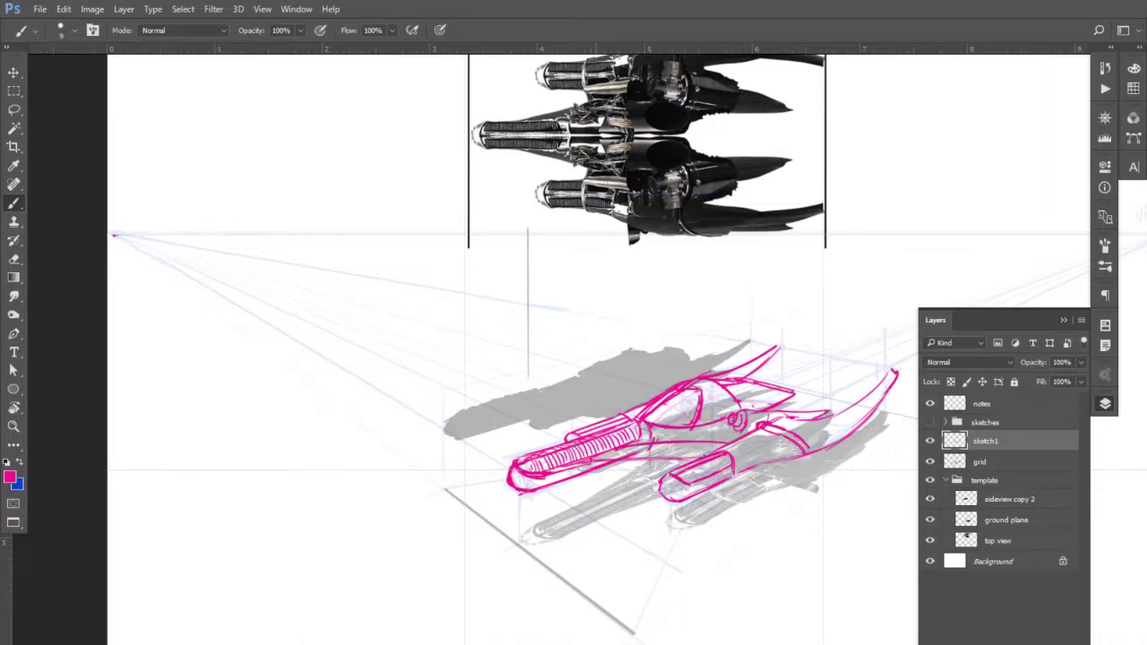
# Step: Draw matching ribs on the grilles of the near-side engine and the far-side engine
pyautogui.moveTo(686, 486); pyautogui.dragTo(727, 456)
pyautogui.moveTo(721, 467); pyautogui.dragTo(729, 458)
pyautogui.moveTo(579, 438); pyautogui.dragTo(624, 416)
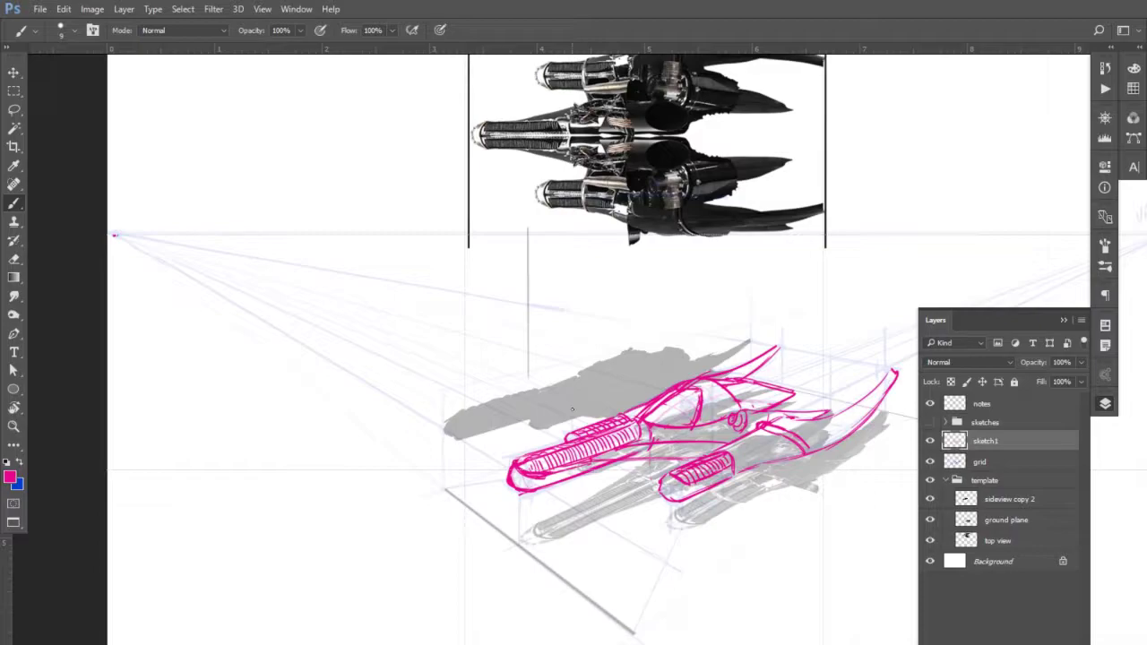
# Step: Review the sketch without the template, toggle the Layer 2, sketch1 and grid layers, and show the template again
pyautogui.click(930, 480)
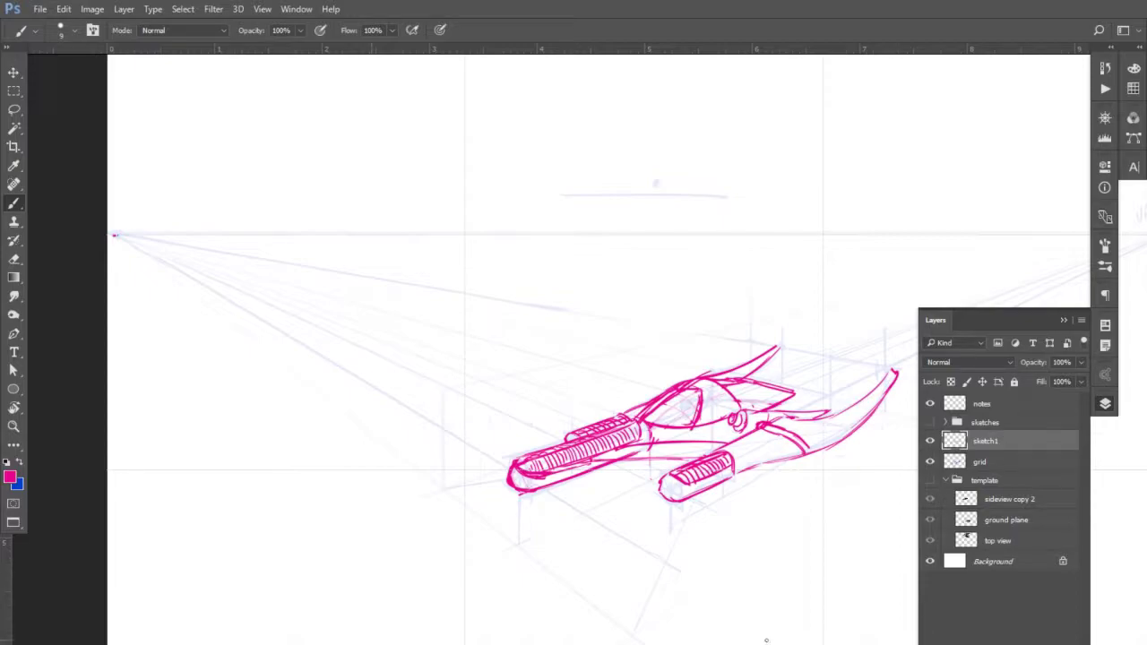
pyautogui.press('F7')
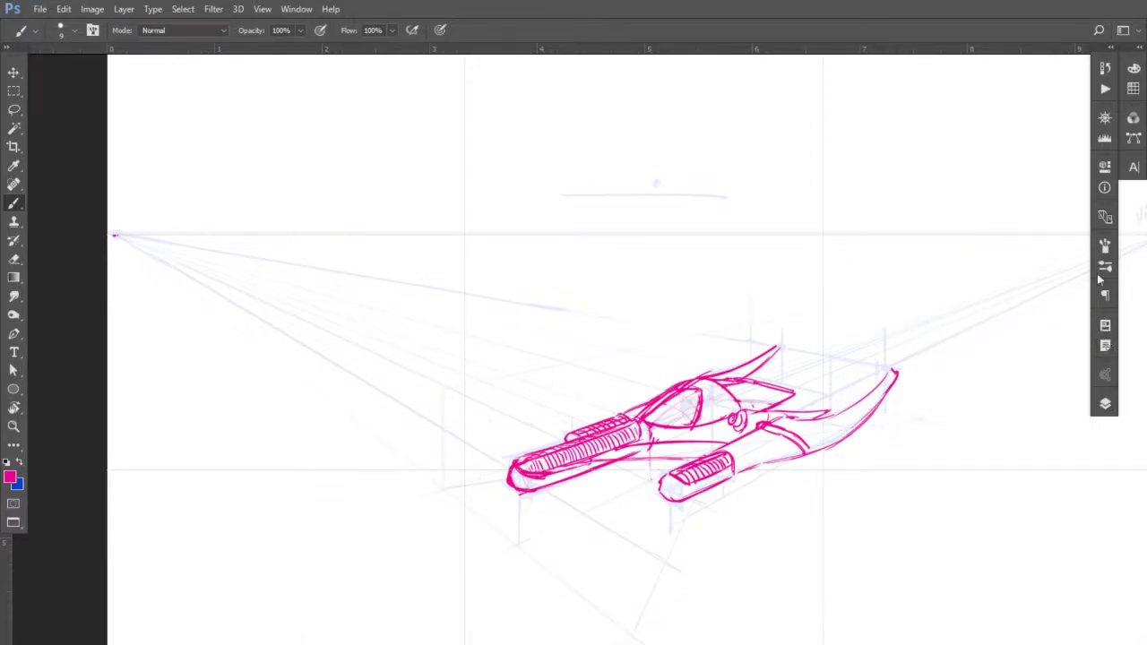
pyautogui.click(1105, 405)
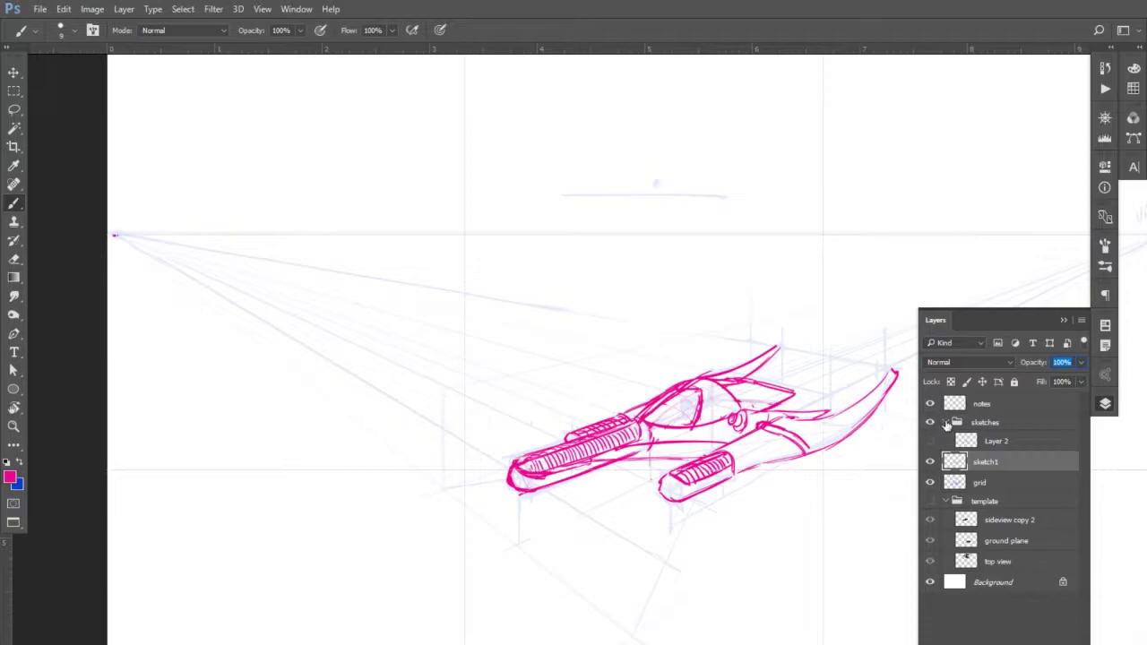
pyautogui.click(931, 440)
pyautogui.click(929, 461)
pyautogui.click(929, 462)
pyautogui.click(930, 484)
pyautogui.click(930, 483)
pyautogui.click(929, 501)
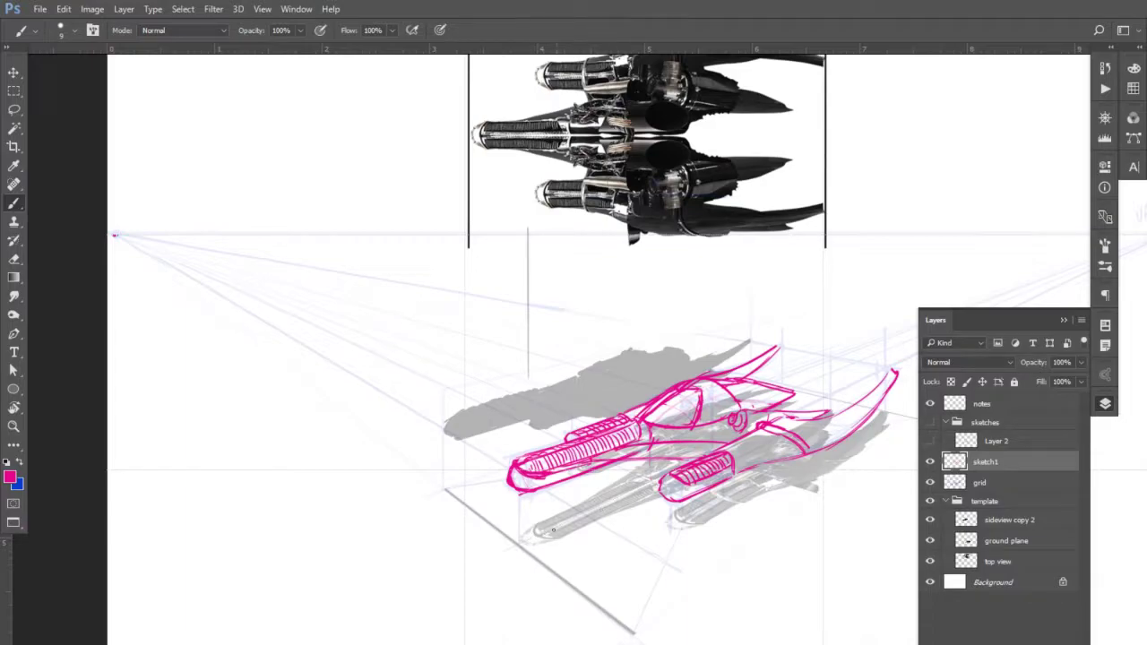
# Step: Sketch the landing gear in magenta, with a braced strut and foot under the central pod and a foot beneath the near-side engine
pyautogui.moveTo(535, 535); pyautogui.dragTo(611, 501)
pyautogui.moveTo(633, 492); pyautogui.dragTo(539, 530)
pyautogui.moveTo(578, 488); pyautogui.dragTo(578, 473)
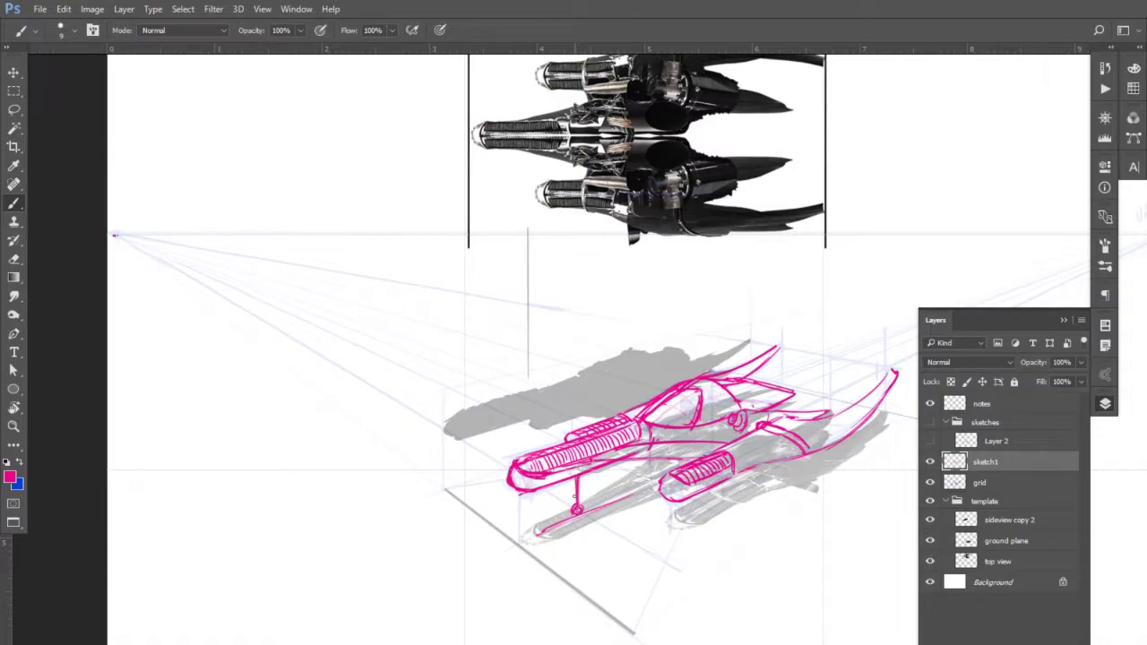
pyautogui.moveTo(575, 478)
pyautogui.mouseDown()
pyautogui.moveTo(564, 492)
pyautogui.moveTo(579, 491)
pyautogui.mouseUp()
pyautogui.moveTo(740, 489); pyautogui.dragTo(706, 507)
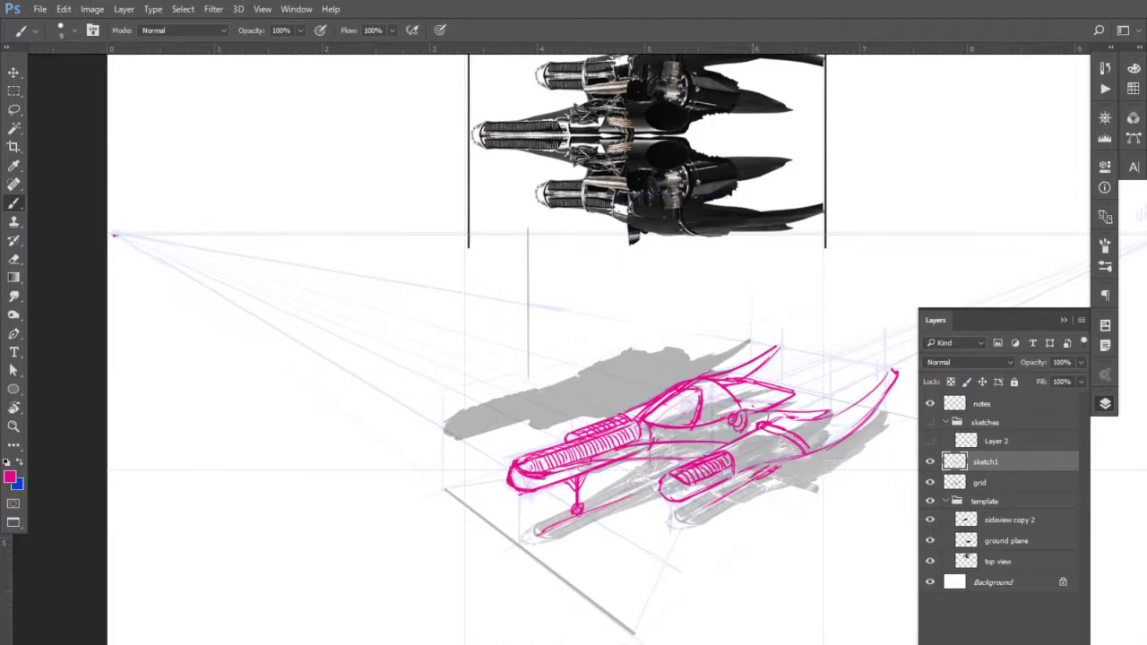
pyautogui.moveTo(772, 466); pyautogui.dragTo(767, 469)
pyautogui.moveTo(509, 460); pyautogui.dragTo(507, 479)
pyautogui.moveTo(576, 508)
pyautogui.mouseDown()
pyautogui.moveTo(584, 513)
pyautogui.moveTo(562, 521)
pyautogui.moveTo(594, 498)
pyautogui.mouseUp()
# Step: Check the sketch with the template group hidden and lower the ground plane layer's opacity to about 15%
pyautogui.click(980, 504)
pyautogui.click(929, 501)
pyautogui.click(929, 502)
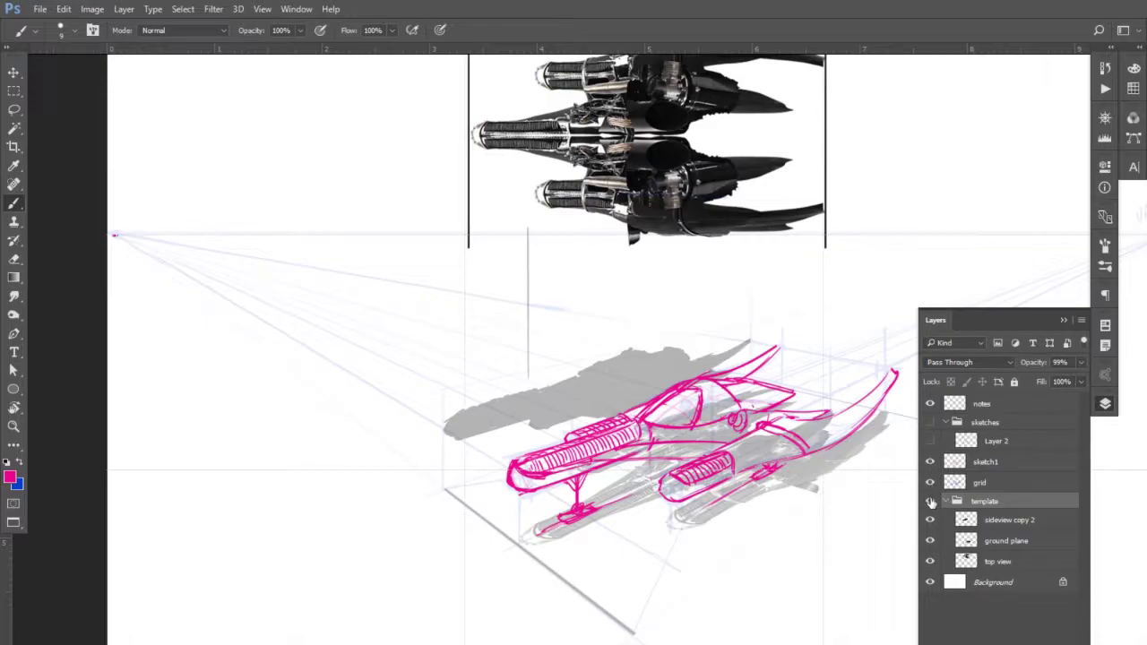
pyautogui.click(929, 503)
pyautogui.click(930, 503)
pyautogui.click(999, 543)
pyautogui.moveTo(1030, 362); pyautogui.dragTo(1018, 363)
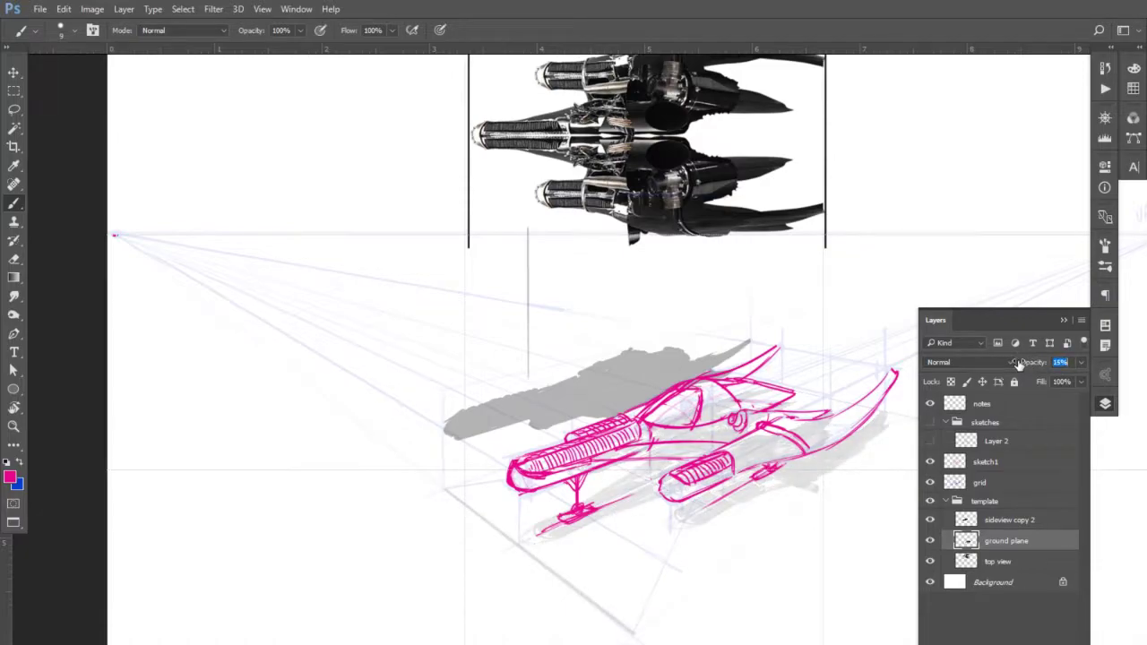
# Step: Hide the sideview copy 2 and ground plane layers, keeping the top view visible at 100% opacity
pyautogui.click(993, 561)
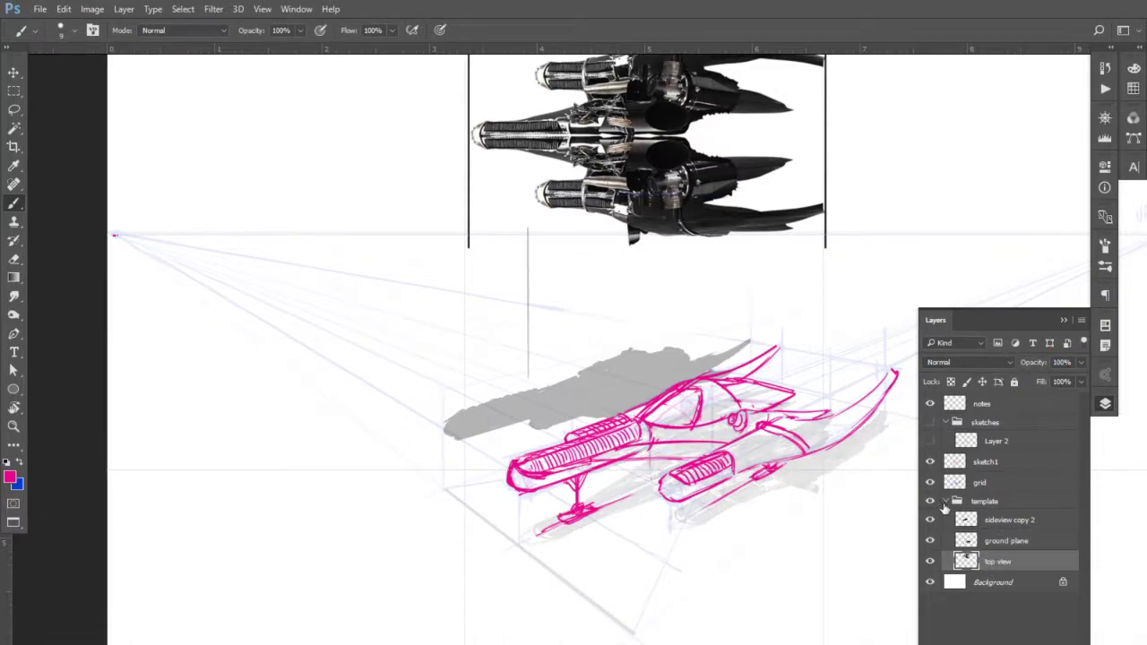
pyautogui.moveTo(1032, 363); pyautogui.dragTo(1073, 372)
pyautogui.click(993, 522)
pyautogui.click(929, 521)
pyautogui.click(929, 520)
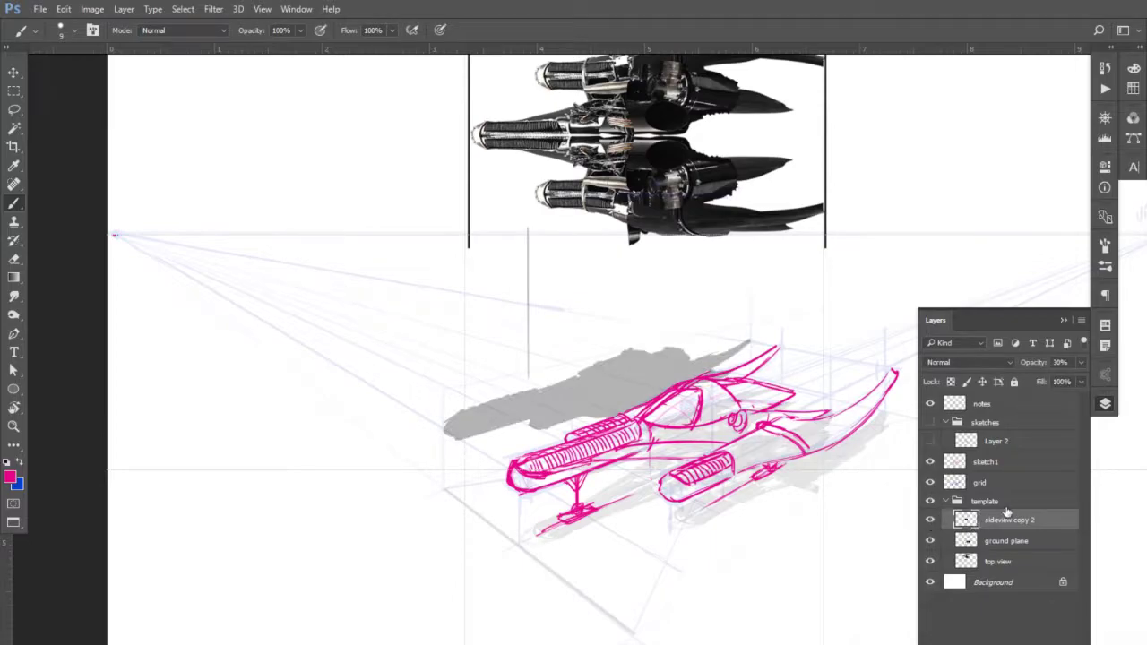
pyautogui.click(929, 520)
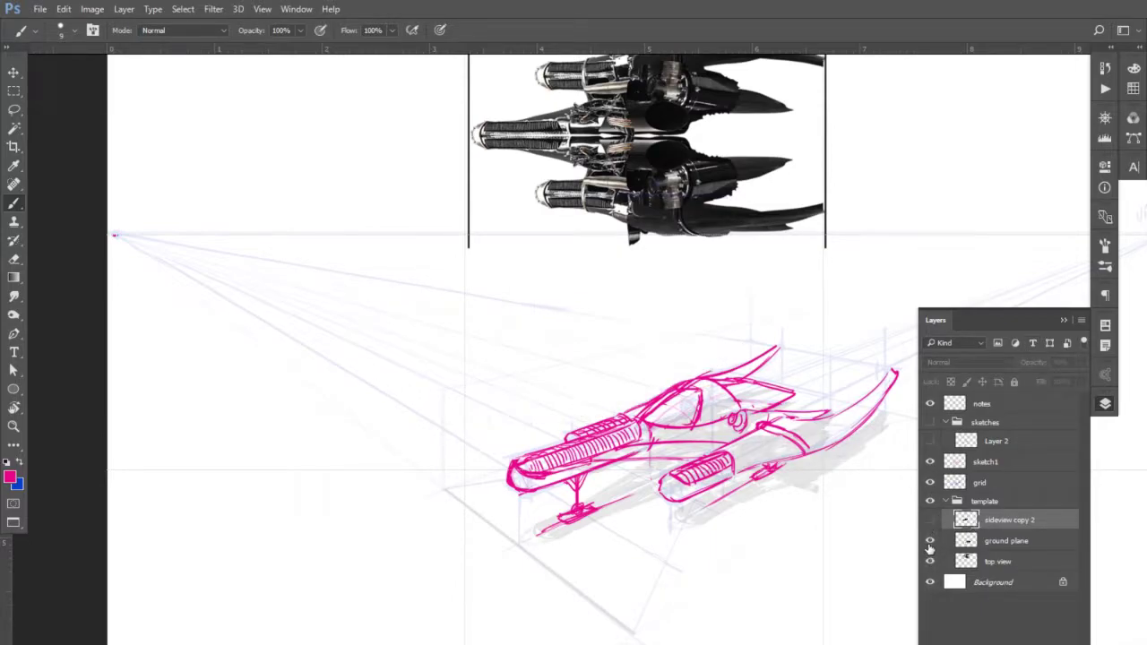
pyautogui.click(929, 543)
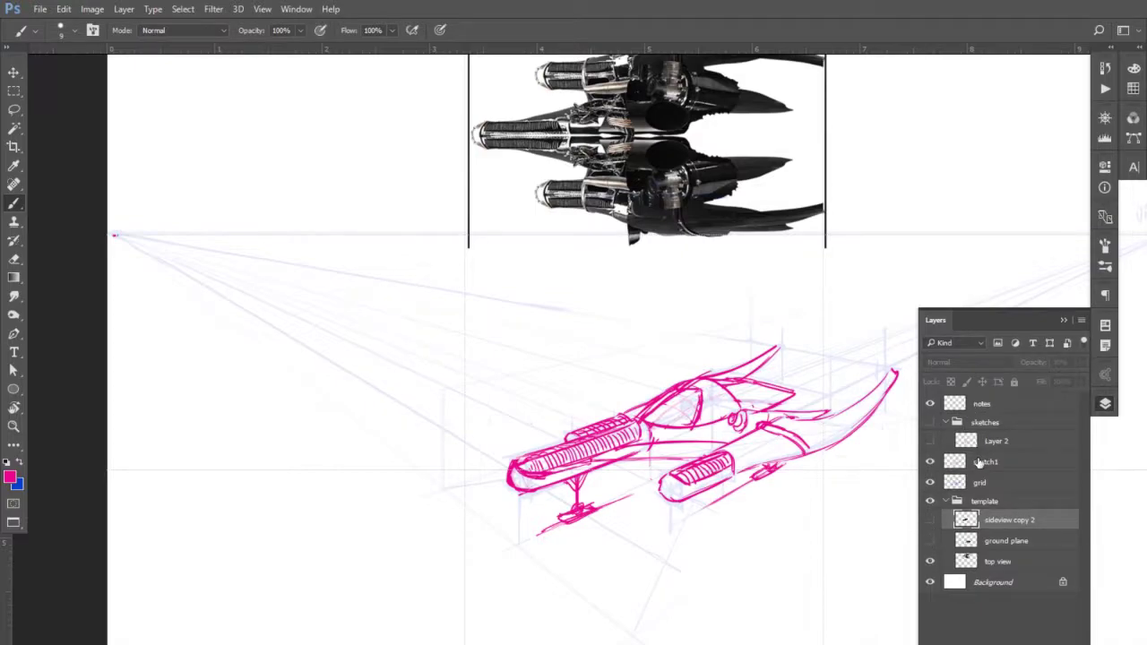
# Step: Check the sketch1 and grid layers by toggling them, show the grid, and fade sketch1 to 34% opacity
pyautogui.click(979, 463)
pyautogui.click(929, 463)
pyautogui.click(929, 463)
pyautogui.click(929, 482)
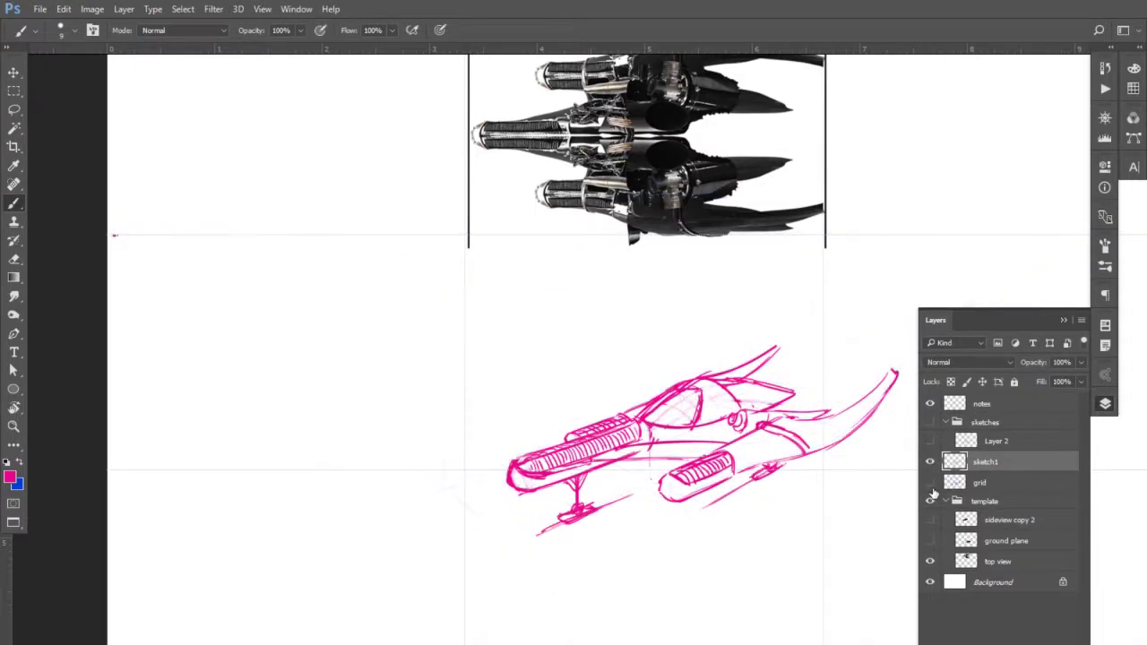
pyautogui.click(957, 482)
pyautogui.moveTo(1046, 362)
pyautogui.mouseDown()
pyautogui.moveTo(991, 362)
pyautogui.moveTo(1027, 362)
pyautogui.mouseUp()
pyautogui.click(983, 460)
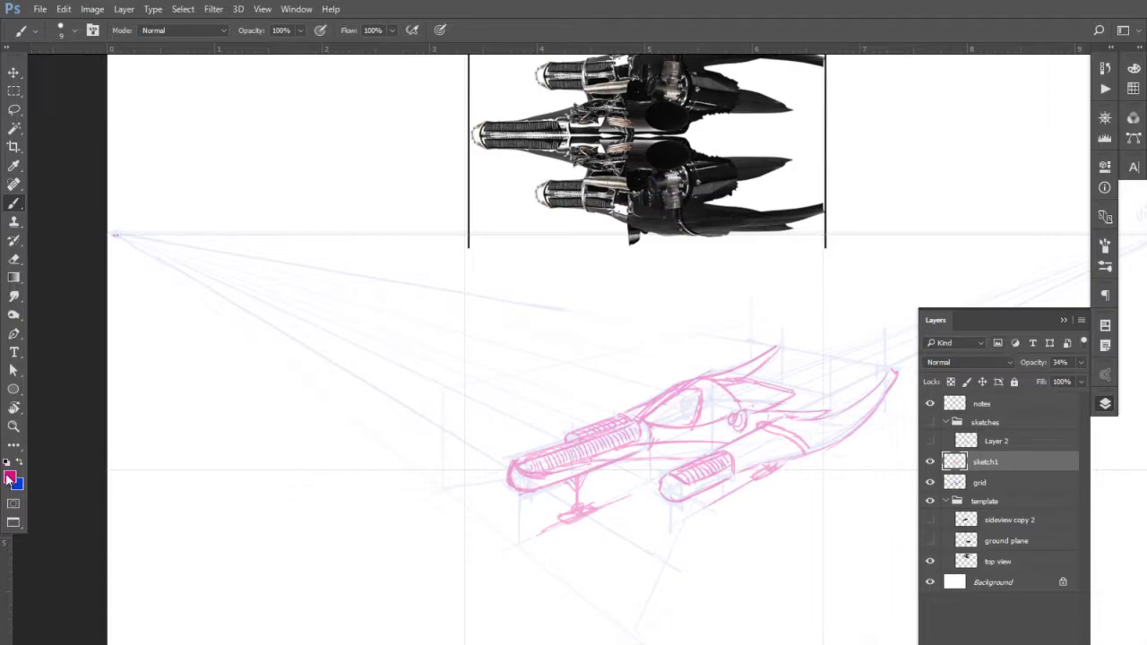
# Step: Set the foreground colour to black and add a new layer above sketch1
pyautogui.click(10, 476)
pyautogui.click(344, 397)
pyautogui.click(412, 378)
pyautogui.click(666, 217)
pyautogui.hotkey('ctrl', 'shift', 'alt', 'n')
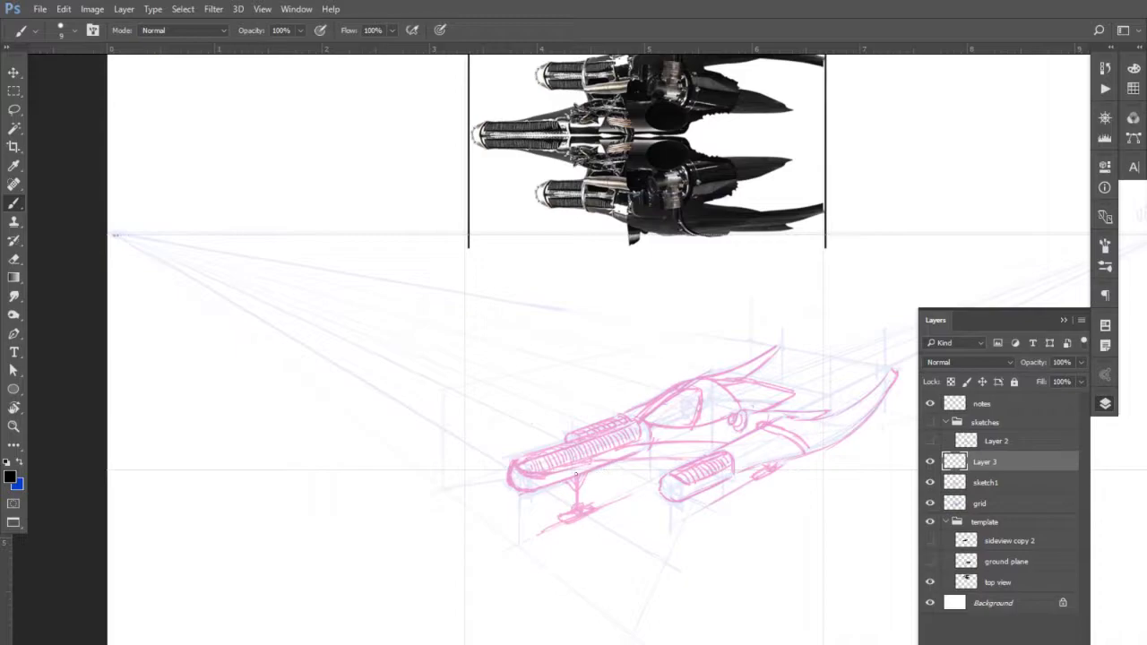
# Step: Ink the central pod's lower edge in black and turn on Transfer for the brush
pyautogui.moveTo(611, 462); pyautogui.dragTo(535, 493)
pyautogui.press('F5')
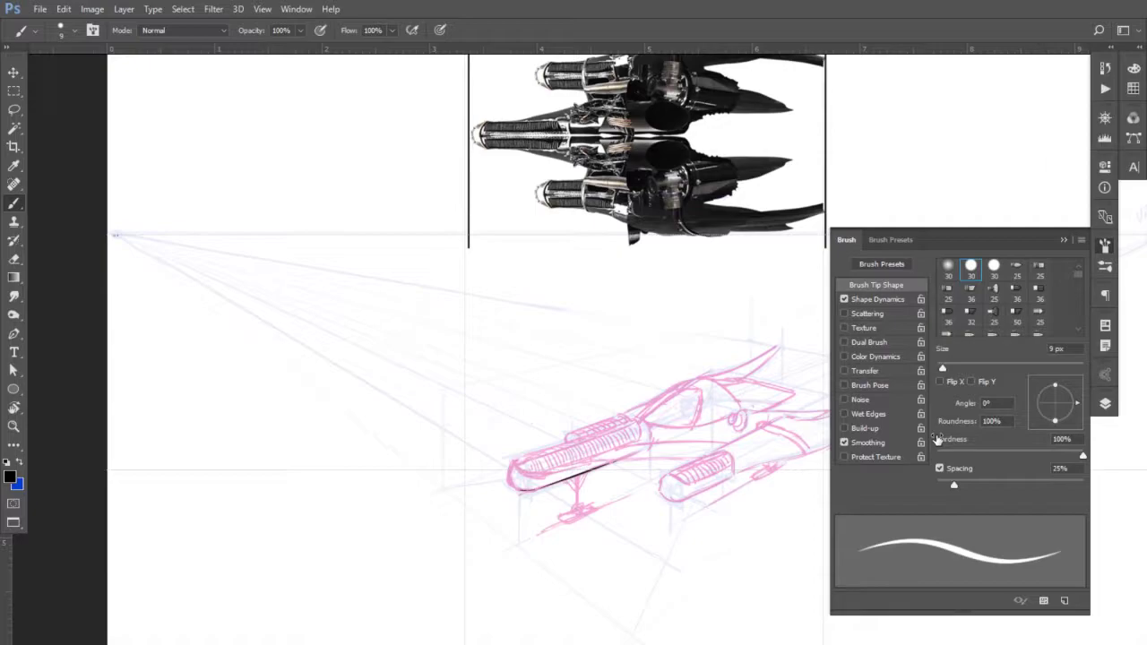
pyautogui.click(844, 371)
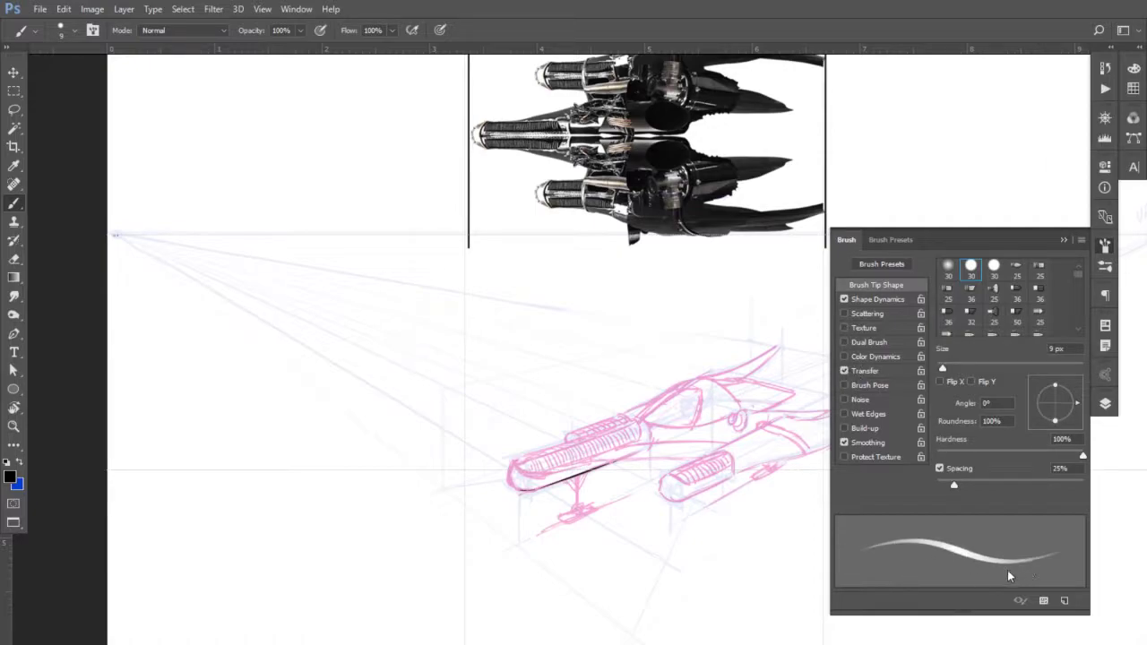
pyautogui.press('F5')
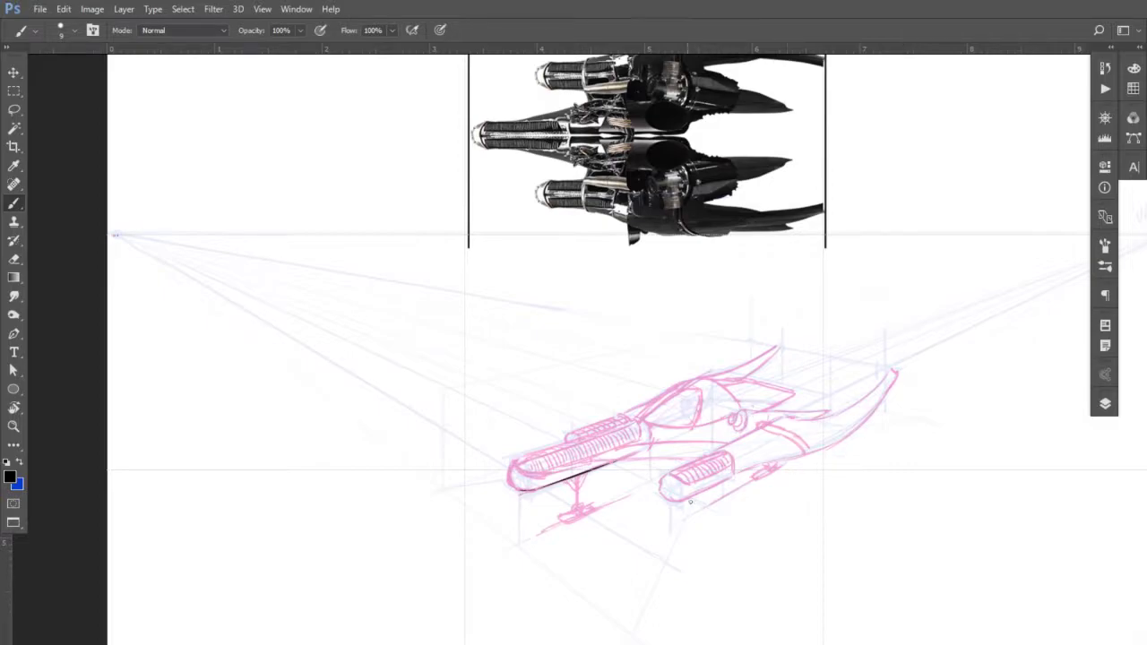
# Step: Ink the near-side engine's front body in black, with its rounded nose, grille frame, rear band and small nose holes
pyautogui.moveTo(724, 481)
pyautogui.mouseDown()
pyautogui.moveTo(681, 498)
pyautogui.moveTo(695, 495)
pyautogui.mouseUp()
pyautogui.moveTo(672, 488)
pyautogui.mouseDown()
pyautogui.moveTo(663, 502)
pyautogui.moveTo(681, 503)
pyautogui.mouseUp()
pyautogui.moveTo(733, 466); pyautogui.dragTo(670, 484)
pyautogui.moveTo(664, 499); pyautogui.dragTo(679, 496)
pyautogui.moveTo(690, 461)
pyautogui.mouseDown()
pyautogui.moveTo(681, 477)
pyautogui.moveTo(707, 471)
pyautogui.moveTo(667, 483)
pyautogui.moveTo(720, 452)
pyautogui.mouseUp()
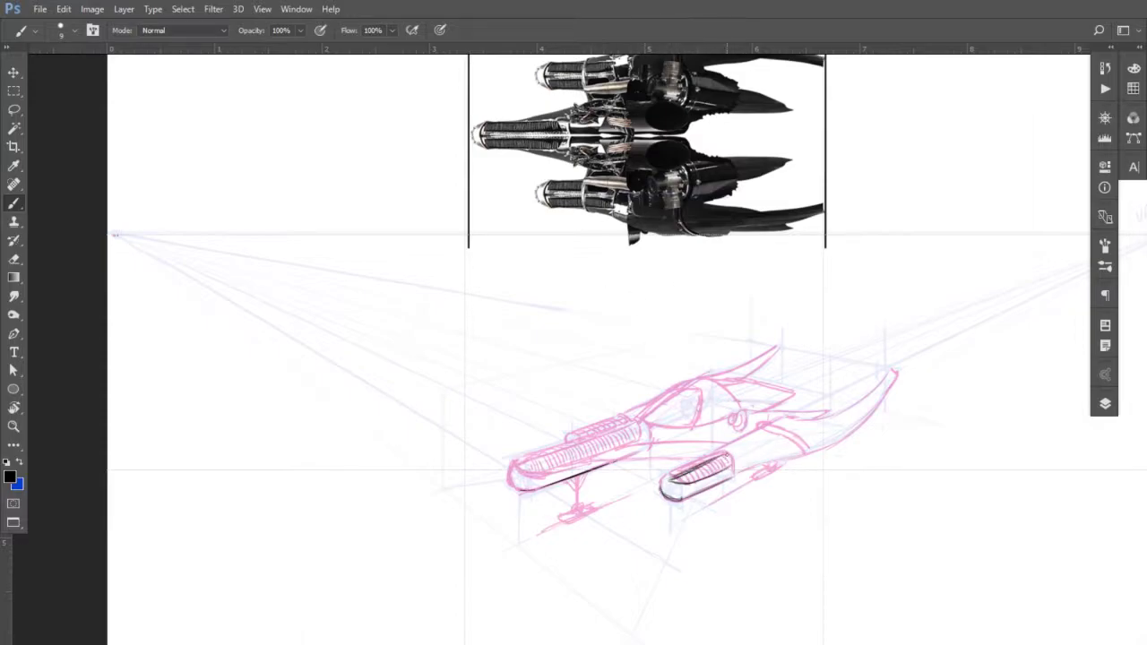
pyautogui.moveTo(731, 469)
pyautogui.mouseDown()
pyautogui.moveTo(746, 424)
pyautogui.moveTo(724, 446)
pyautogui.moveTo(734, 477)
pyautogui.mouseUp()
pyautogui.moveTo(695, 472); pyautogui.dragTo(721, 459)
pyautogui.moveTo(667, 479); pyautogui.dragTo(661, 494)
pyautogui.moveTo(672, 490); pyautogui.dragTo(677, 494)
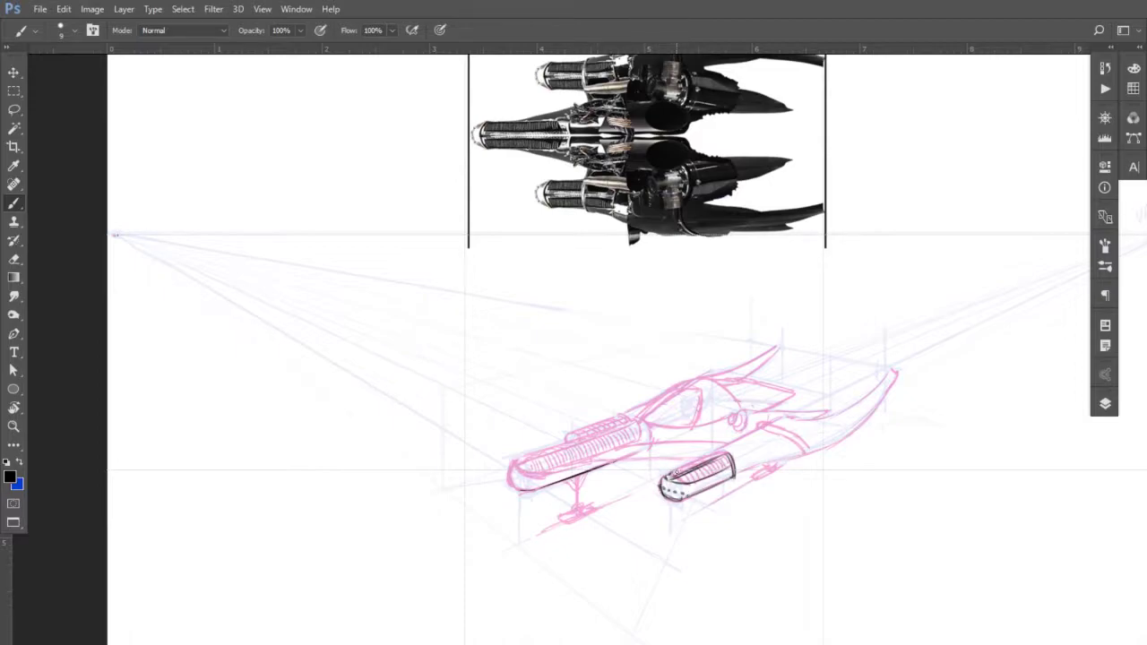
# Step: Ink the dark ribs of the near-side engine's grille with fine black strokes
pyautogui.moveTo(674, 472); pyautogui.dragTo(726, 453)
pyautogui.moveTo(706, 473); pyautogui.dragTo(729, 458)
pyautogui.moveTo(665, 477); pyautogui.dragTo(713, 454)
pyautogui.moveTo(701, 464); pyautogui.dragTo(724, 449)
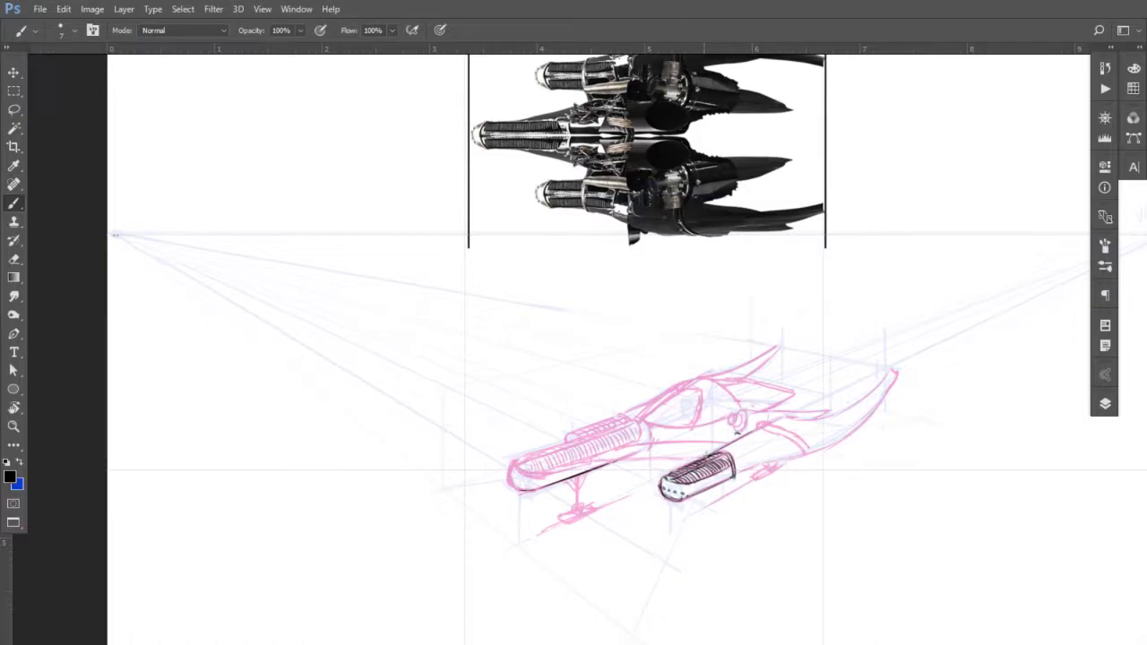
# Step: Ink the near-side engine's raised housing behind the grille with a 7 px brush, including its top edge and rear curve
pyautogui.moveTo(713, 454)
pyautogui.mouseDown()
pyautogui.moveTo(737, 434)
pyautogui.moveTo(739, 446)
pyautogui.mouseUp()
pyautogui.moveTo(715, 450); pyautogui.dragTo(740, 434)
pyautogui.moveTo(767, 462)
pyautogui.mouseDown()
pyautogui.moveTo(764, 444)
pyautogui.moveTo(765, 462)
pyautogui.moveTo(731, 441)
pyautogui.mouseUp()
pyautogui.rightClick(760, 426)
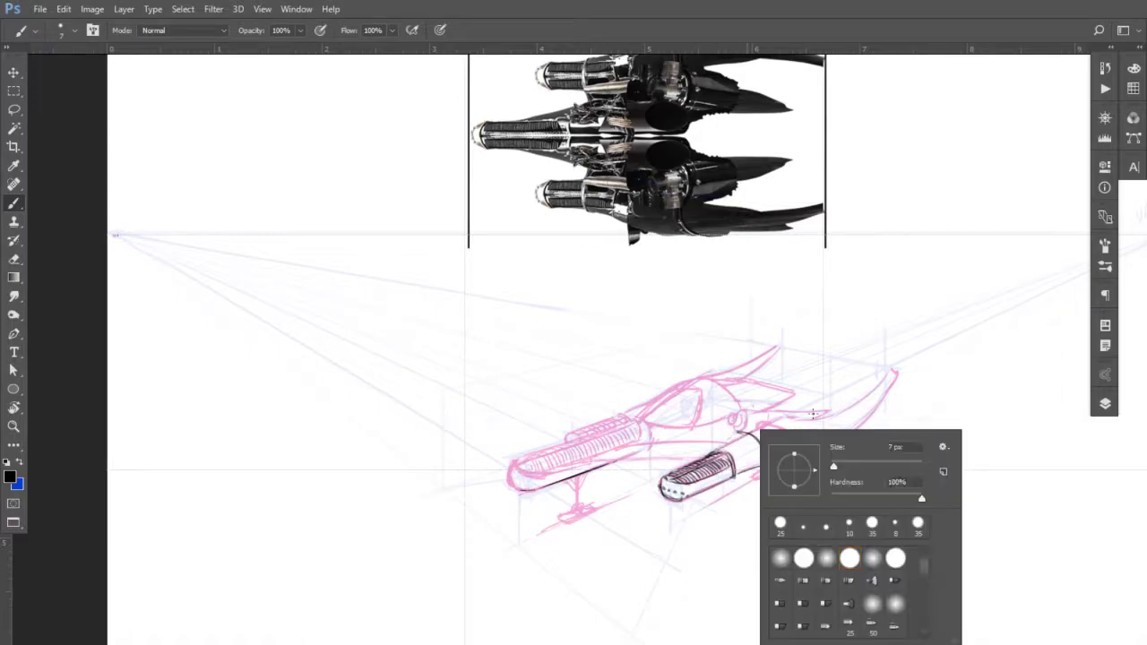
pyautogui.press('Escape')
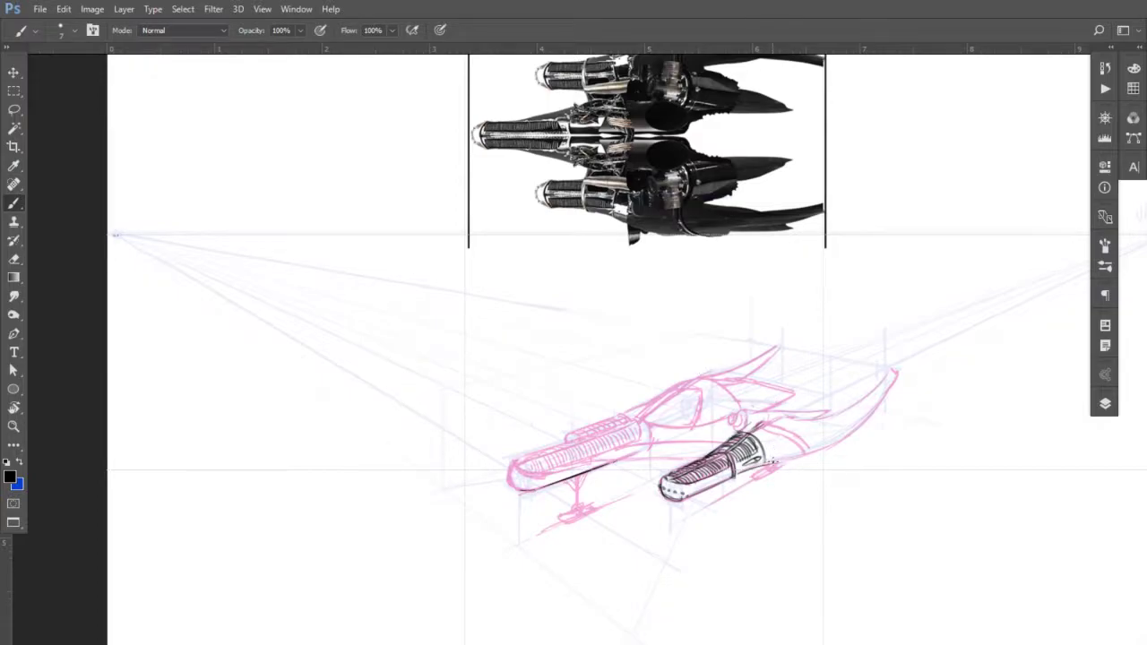
# Step: Finish the near-side engine housing's upper curve and ink the far-side engine's top outline in black
pyautogui.moveTo(749, 424)
pyautogui.mouseDown()
pyautogui.moveTo(768, 417)
pyautogui.moveTo(789, 457)
pyautogui.moveTo(781, 431)
pyautogui.moveTo(741, 430)
pyautogui.moveTo(679, 467)
pyautogui.mouseUp()
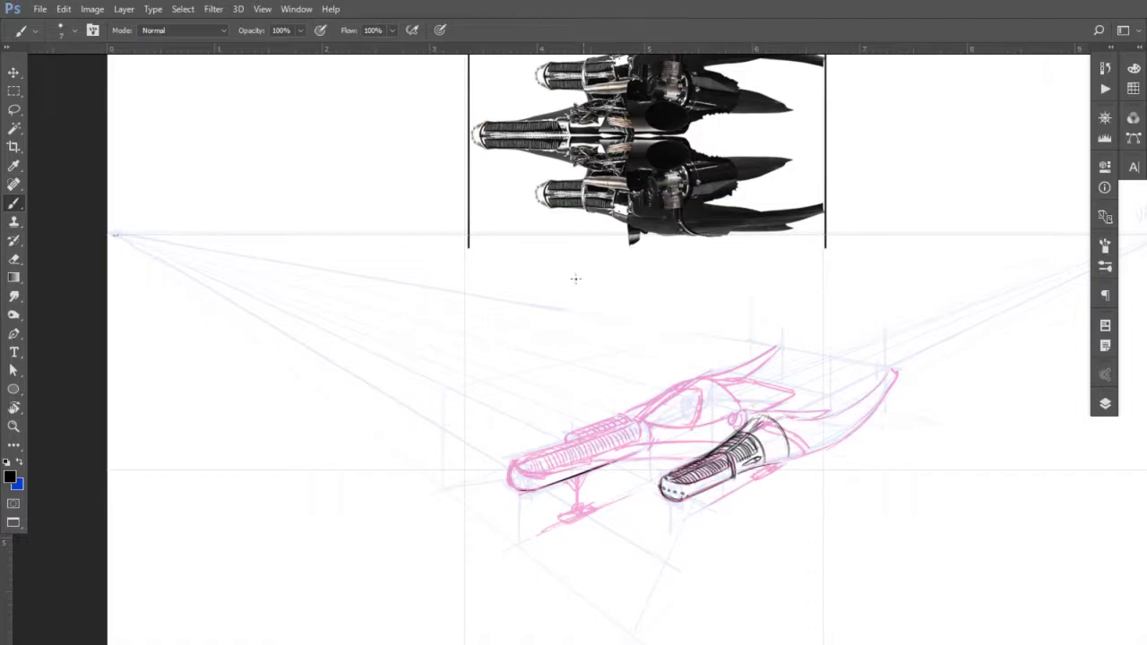
pyautogui.moveTo(651, 392); pyautogui.dragTo(566, 442)
pyautogui.moveTo(650, 393); pyautogui.dragTo(579, 435)
pyautogui.moveTo(665, 387)
pyautogui.mouseDown()
pyautogui.moveTo(616, 416)
pyautogui.moveTo(661, 389)
pyautogui.mouseUp()
pyautogui.moveTo(575, 428); pyautogui.dragTo(566, 443)
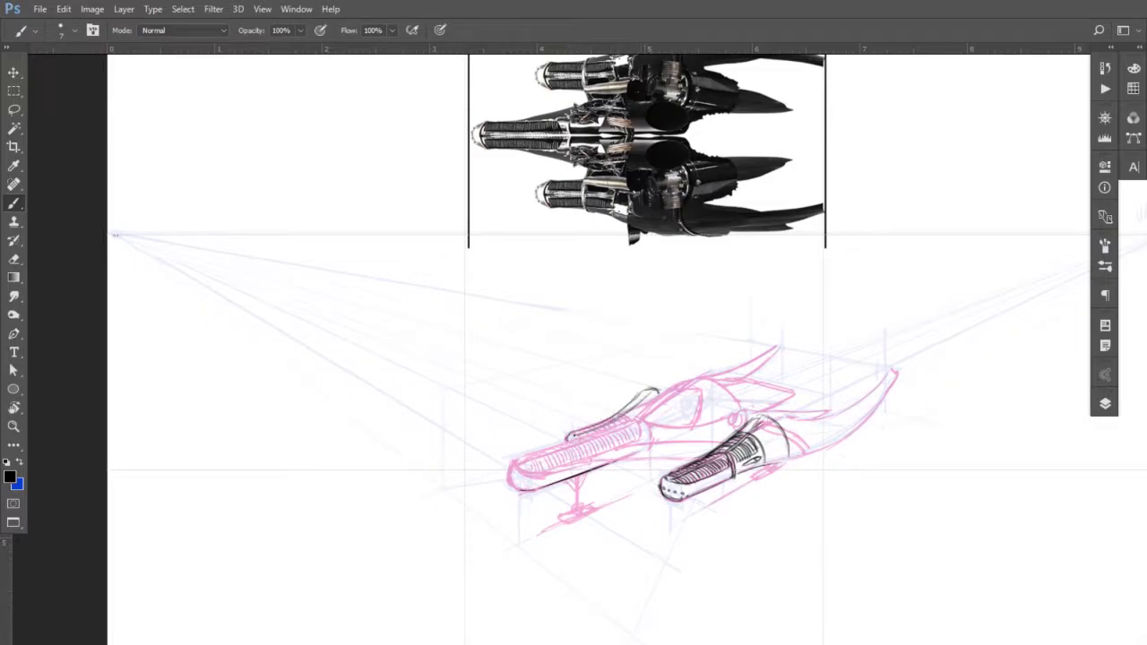
pyautogui.moveTo(645, 393); pyautogui.dragTo(660, 390)
# Step: Ink the lower edge of the near-side tail wing in black, from the engine's rear band up to the wing tip
pyautogui.moveTo(767, 465); pyautogui.dragTo(787, 461)
pyautogui.moveTo(781, 466)
pyautogui.mouseDown()
pyautogui.moveTo(833, 450)
pyautogui.moveTo(823, 455)
pyautogui.moveTo(896, 376)
pyautogui.mouseUp()
pyautogui.moveTo(842, 443)
pyautogui.mouseDown()
pyautogui.moveTo(883, 402)
pyautogui.moveTo(843, 439)
pyautogui.mouseUp()
pyautogui.moveTo(896, 375)
pyautogui.mouseDown()
pyautogui.moveTo(835, 448)
pyautogui.moveTo(878, 403)
pyautogui.mouseUp()
pyautogui.moveTo(849, 439); pyautogui.dragTo(869, 411)
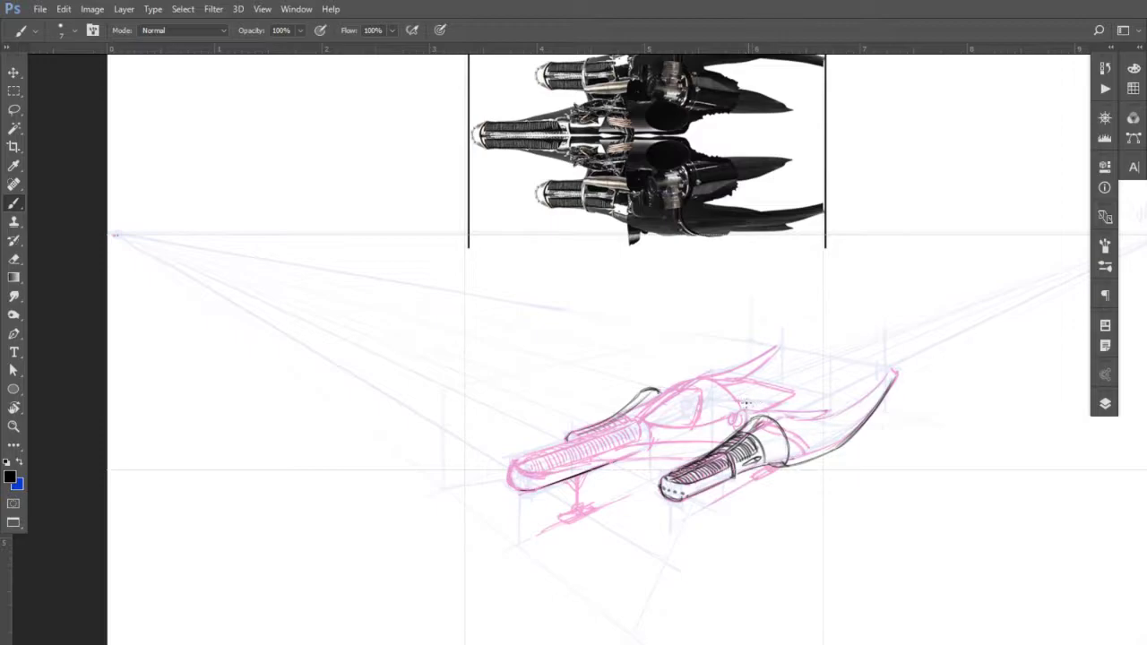
# Step: Ink the round joint above the near-side engine, the riveted strap behind it and the tail wing's upper edge up to the tip
pyautogui.moveTo(740, 403)
pyautogui.mouseDown()
pyautogui.moveTo(766, 394)
pyautogui.moveTo(756, 401)
pyautogui.mouseUp()
pyautogui.hotkey('ctrl', 'alt', 'z')
pyautogui.hotkey('ctrl', 'alt', 'z')
pyautogui.hotkey('ctrl', 'alt', 'z')
pyautogui.hotkey('ctrl', 'alt', 'z')
pyautogui.moveTo(740, 418)
pyautogui.mouseDown()
pyautogui.moveTo(722, 446)
pyautogui.moveTo(747, 403)
pyautogui.moveTo(784, 405)
pyautogui.moveTo(799, 435)
pyautogui.moveTo(835, 449)
pyautogui.moveTo(780, 418)
pyautogui.moveTo(830, 415)
pyautogui.moveTo(896, 368)
pyautogui.mouseUp()
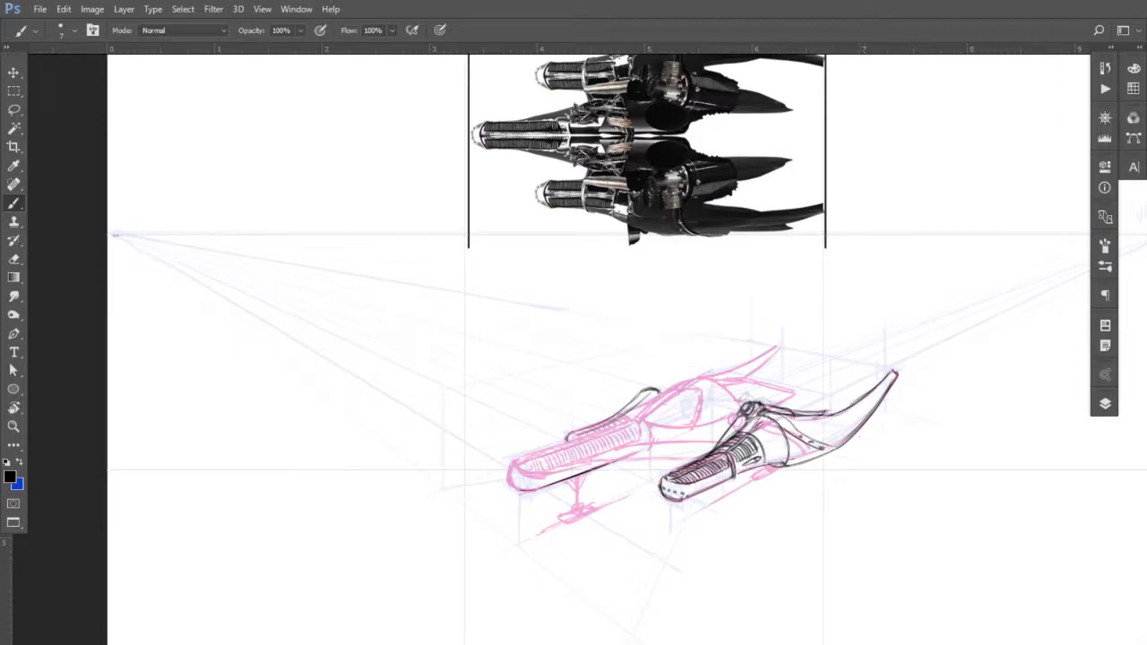
# Step: Rotate the top view reference and place it beside the perspective sketch, and rename Layer 3 as sketch2
pyautogui.hotkey('ctrl', '+')
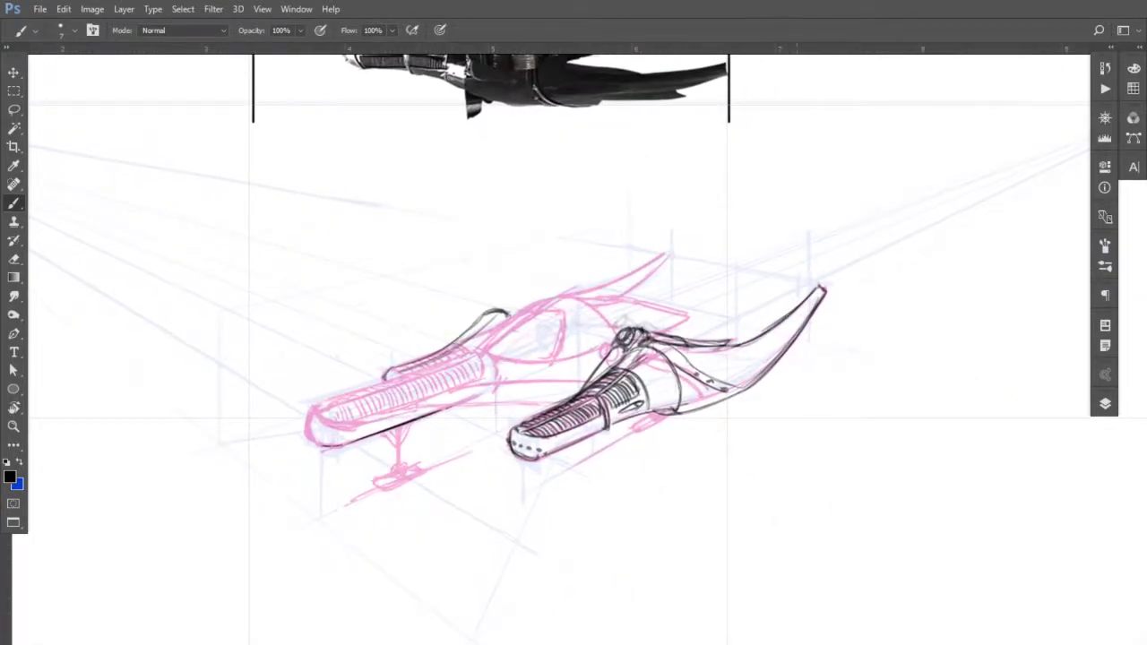
pyautogui.moveTo(351, 293); pyautogui.dragTo(535, 409)
pyautogui.click(1104, 403)
pyautogui.click(997, 582)
pyautogui.hotkey('ctrl', 't')
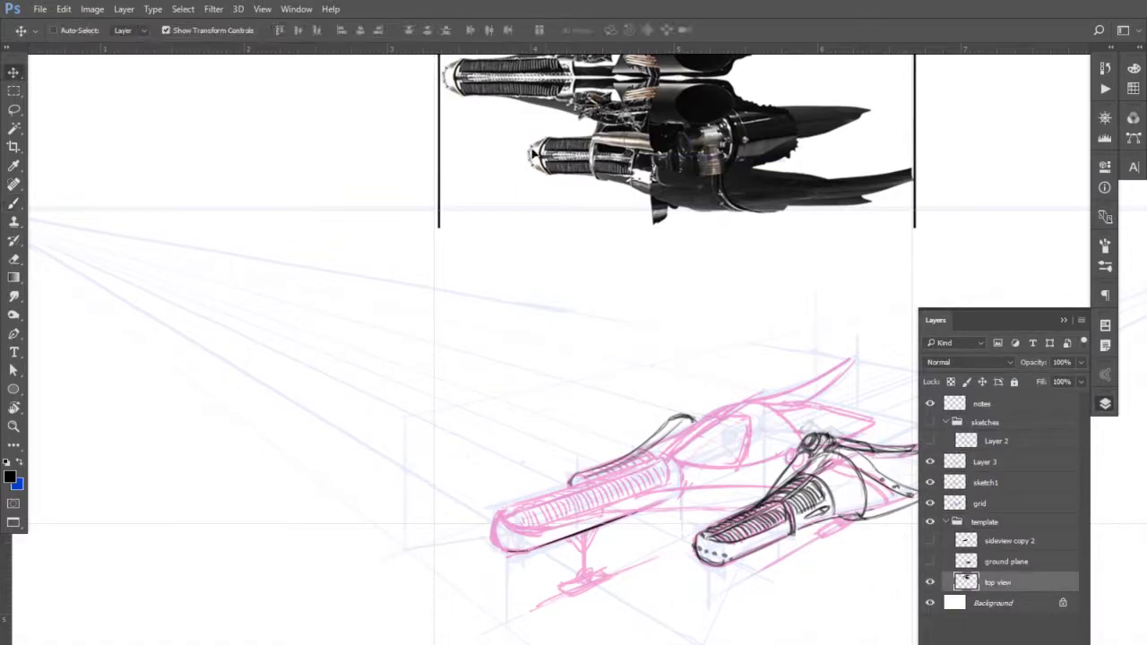
pyautogui.moveTo(681, 134); pyautogui.dragTo(396, 272)
pyautogui.moveTo(110, 397); pyautogui.dragTo(242, 513)
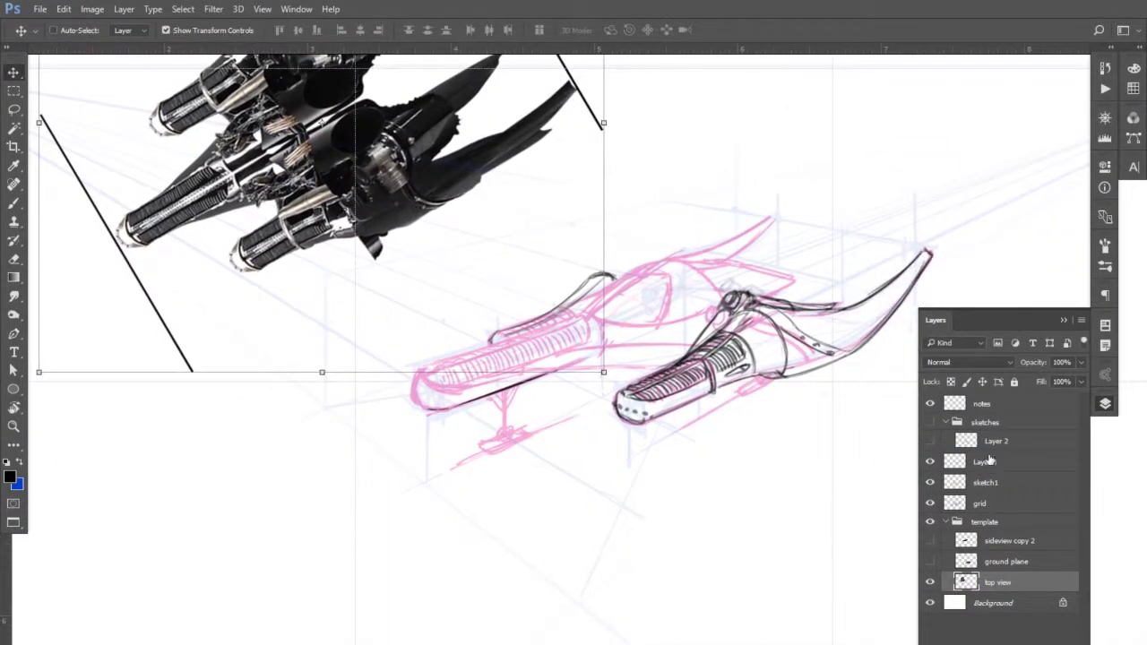
pyautogui.press('b')
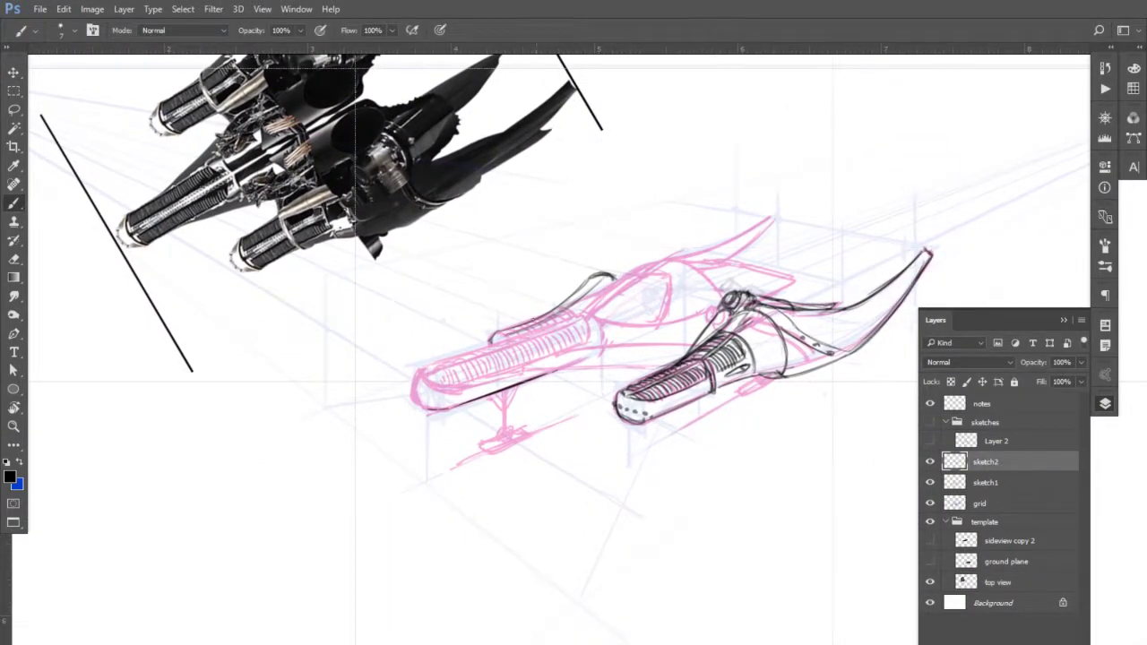
# Step: Select the far-side engine's inked top outline and shift it slightly outward from the central pod
pyautogui.press('l')
pyautogui.moveTo(489, 348)
pyautogui.mouseDown()
pyautogui.moveTo(615, 299)
pyautogui.moveTo(585, 269)
pyautogui.moveTo(498, 300)
pyautogui.moveTo(498, 319)
pyautogui.moveTo(599, 260)
pyautogui.moveTo(469, 352)
pyautogui.moveTo(529, 319)
pyautogui.moveTo(498, 330)
pyautogui.mouseUp()
pyautogui.press('v')
pyautogui.moveTo(499, 330); pyautogui.dragTo(496, 332)
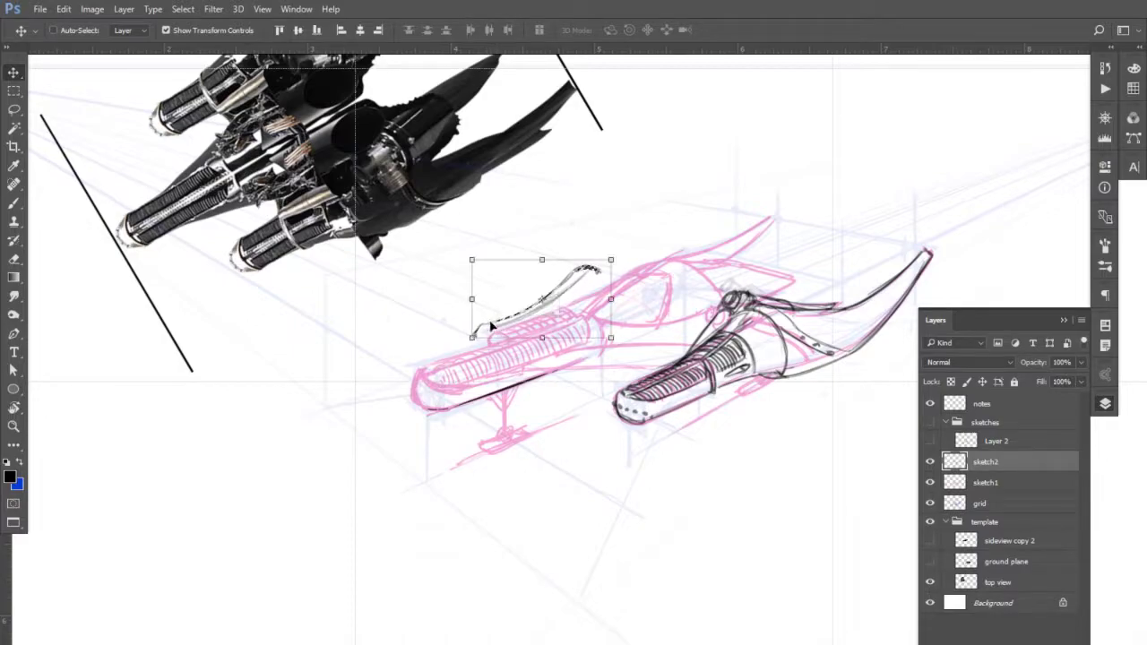
pyautogui.press('ctrl')
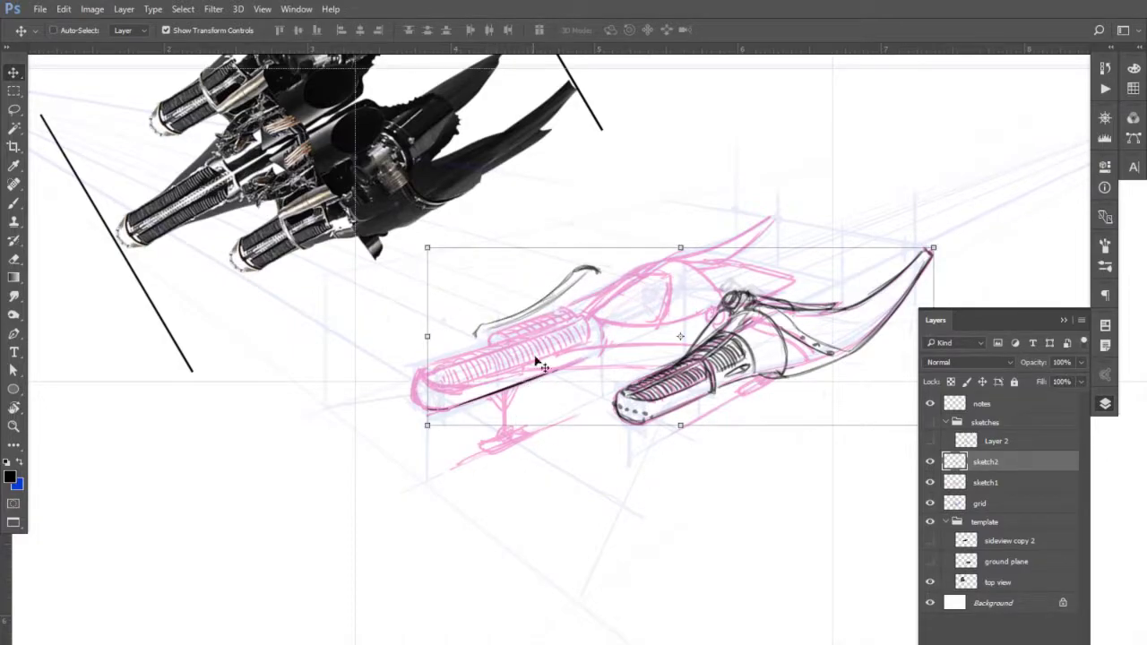
# Step: Ink the central pod's rounded nose cap with its small holes, and the lower and rear edges of its grille
pyautogui.press('b')
pyautogui.moveTo(414, 363)
pyautogui.mouseDown()
pyautogui.moveTo(421, 405)
pyautogui.moveTo(448, 396)
pyautogui.moveTo(419, 377)
pyautogui.moveTo(421, 403)
pyautogui.moveTo(458, 395)
pyautogui.mouseUp()
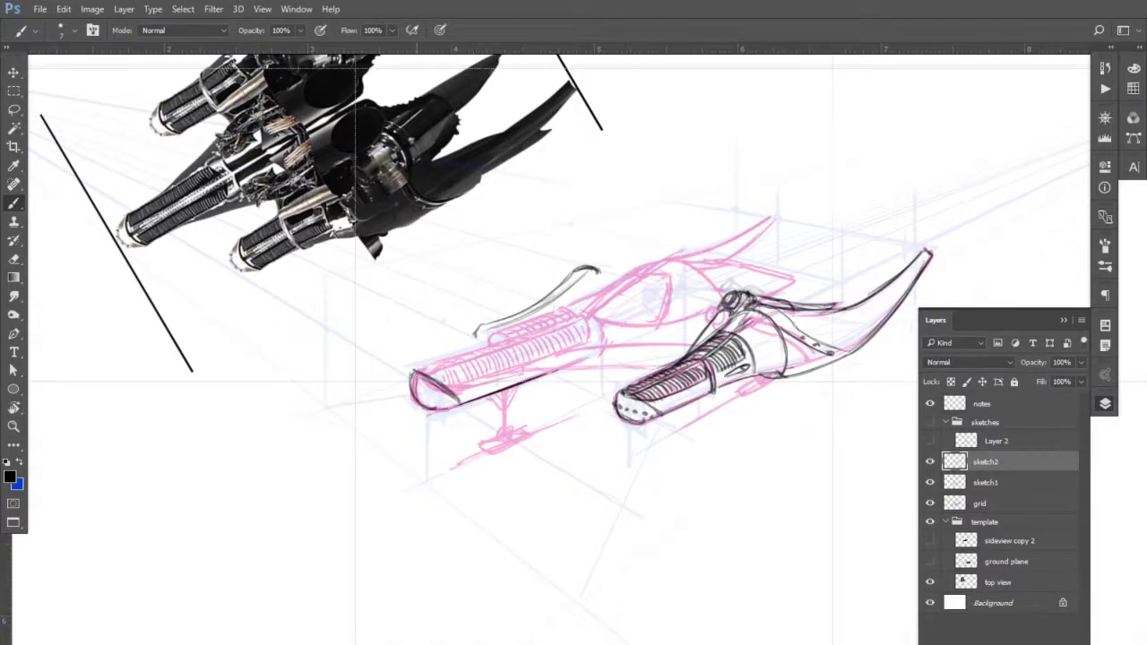
pyautogui.moveTo(638, 398)
pyautogui.mouseDown()
pyautogui.moveTo(610, 399)
pyautogui.moveTo(627, 422)
pyautogui.mouseUp()
pyautogui.moveTo(450, 394)
pyautogui.mouseDown()
pyautogui.moveTo(584, 342)
pyautogui.moveTo(520, 365)
pyautogui.mouseUp()
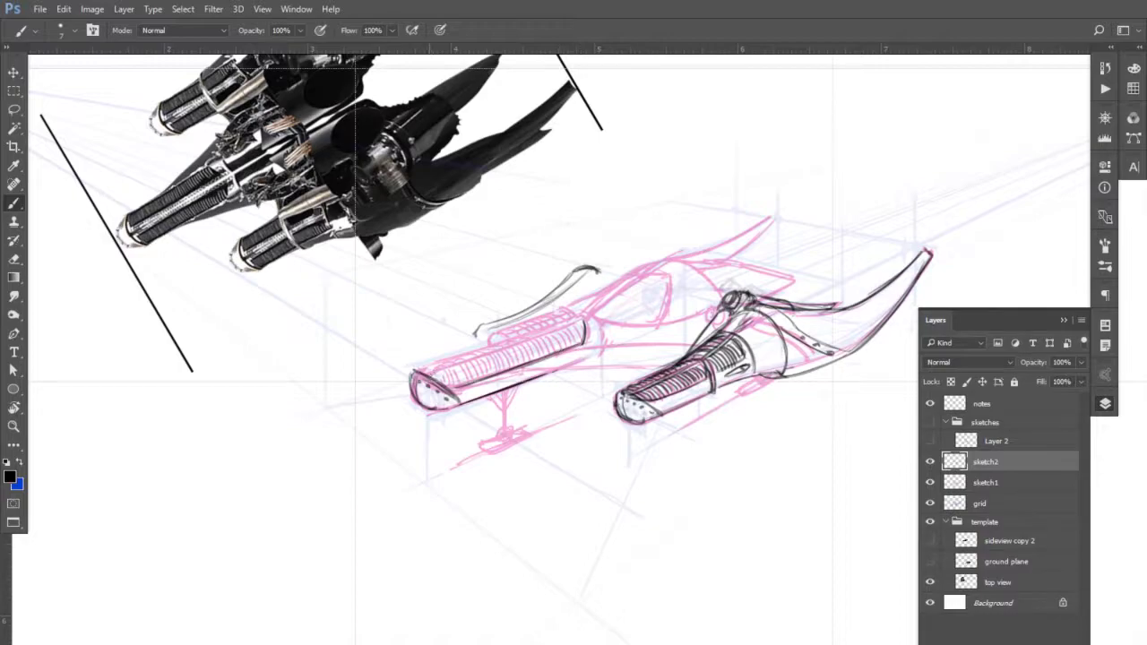
pyautogui.moveTo(433, 371)
pyautogui.mouseDown()
pyautogui.moveTo(427, 405)
pyautogui.moveTo(455, 416)
pyautogui.mouseUp()
# Step: Ink the long upper edges of the central pod's grille frame in black
pyautogui.press('r')
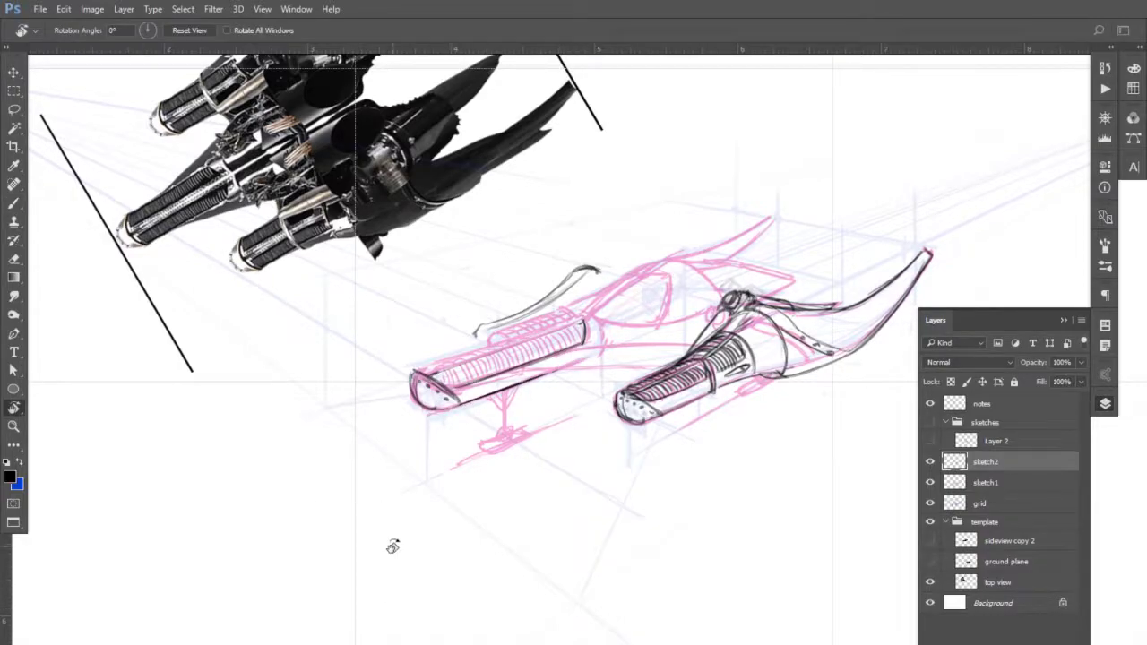
pyautogui.moveTo(393, 547); pyautogui.dragTo(312, 436)
pyautogui.press('b')
pyautogui.moveTo(574, 323); pyautogui.dragTo(627, 341)
pyautogui.moveTo(538, 314); pyautogui.dragTo(511, 306)
pyautogui.moveTo(663, 350); pyautogui.dragTo(509, 299)
pyautogui.moveTo(631, 333); pyautogui.dragTo(518, 303)
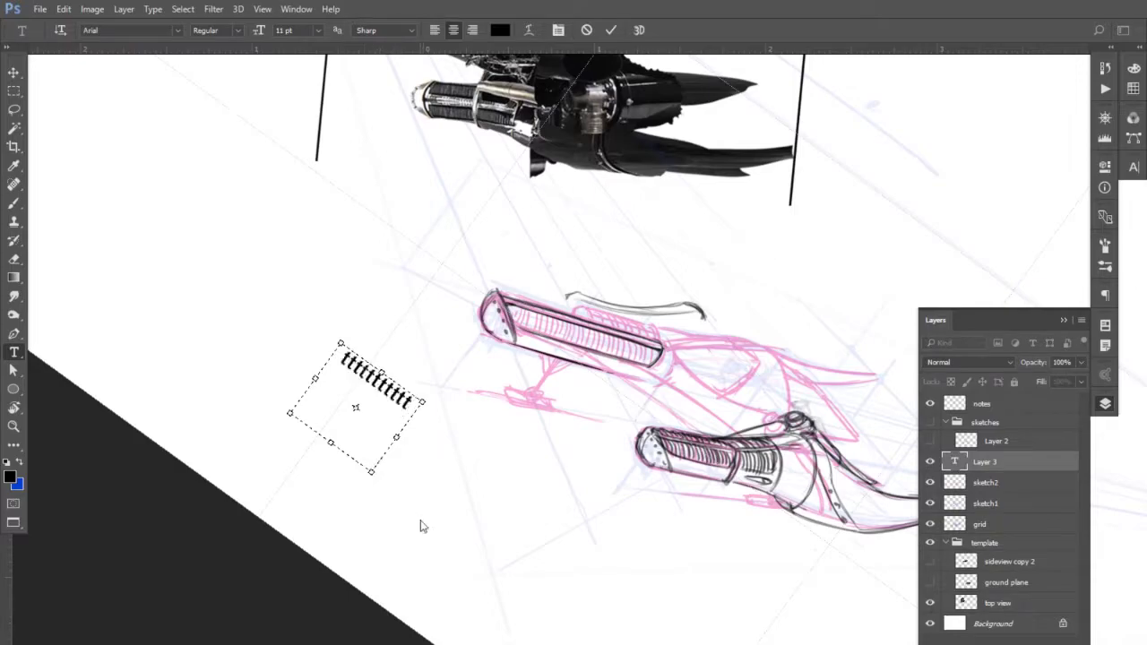
# Step: Delete the accidental text layer of repeated letters
pyautogui.doubleClick(991, 464)
pyautogui.press('Escape')
pyautogui.rightClick(993, 468)
pyautogui.click(811, 161)
pyautogui.click(515, 314)
# Step: Ink the ribs of the central pod's grille in black and check them with the sketch1 layer toggled off and on
pyautogui.press('r')
pyautogui.moveTo(430, 421); pyautogui.dragTo(485, 536)
pyautogui.press('b')
pyautogui.moveTo(471, 354); pyautogui.dragTo(559, 319)
pyautogui.moveTo(427, 391); pyautogui.dragTo(573, 328)
pyautogui.press('r')
pyautogui.moveTo(503, 416)
pyautogui.mouseDown()
pyautogui.moveTo(325, 550)
pyautogui.moveTo(886, 523)
pyautogui.mouseUp()
pyautogui.click(930, 482)
pyautogui.click(930, 482)
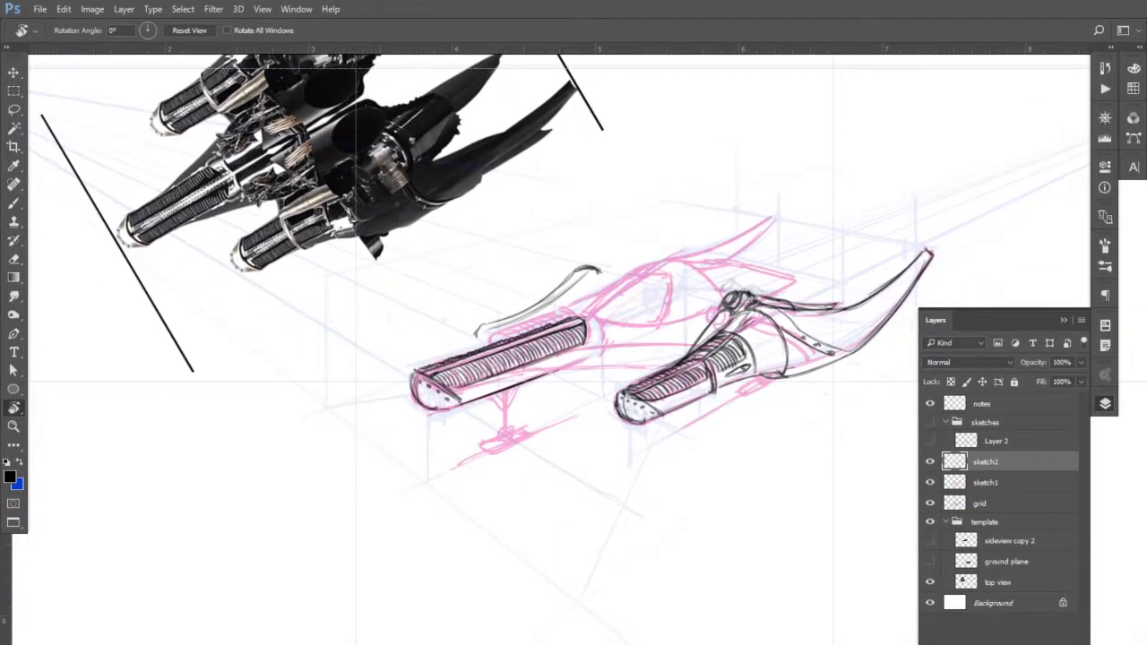
# Step: Ink the cockpit canopy's outline and window, along with the collar behind the central pod's grille
pyautogui.press('b')
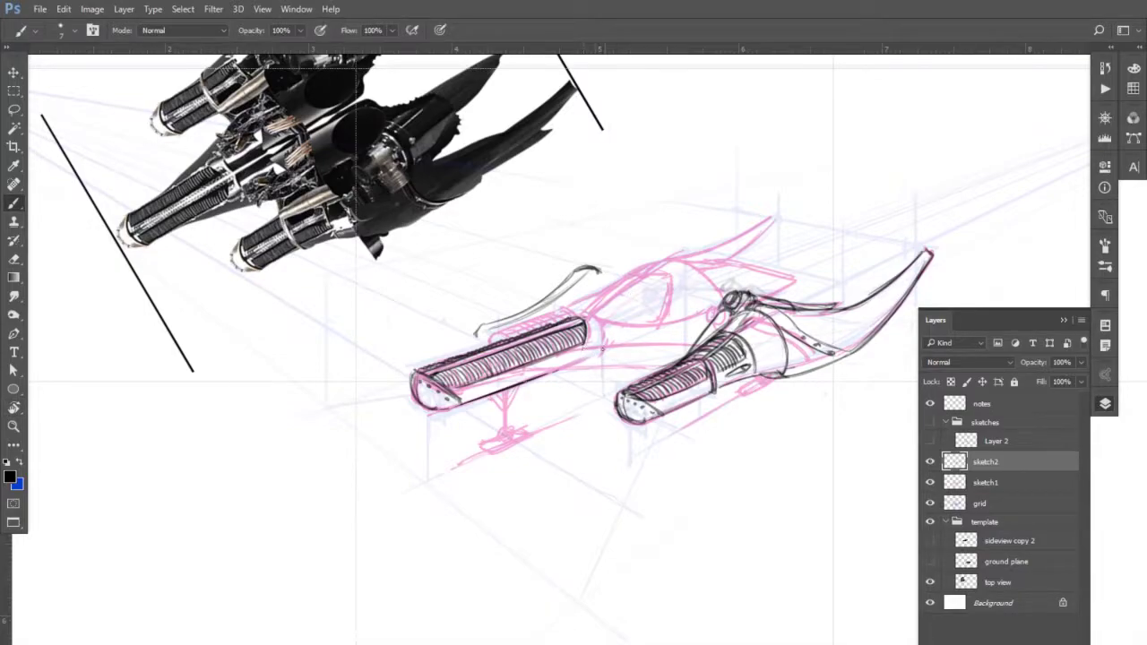
pyautogui.moveTo(592, 309)
pyautogui.mouseDown()
pyautogui.moveTo(604, 323)
pyautogui.moveTo(567, 316)
pyautogui.moveTo(670, 274)
pyautogui.mouseUp()
pyautogui.moveTo(600, 321)
pyautogui.mouseDown()
pyautogui.moveTo(656, 328)
pyautogui.moveTo(669, 278)
pyautogui.moveTo(721, 291)
pyautogui.mouseUp()
pyautogui.moveTo(672, 262); pyautogui.dragTo(712, 276)
pyautogui.moveTo(582, 312)
pyautogui.mouseDown()
pyautogui.moveTo(629, 274)
pyautogui.moveTo(672, 260)
pyautogui.mouseUp()
# Step: Ink the far-side engine's rounded nose and body, including the band behind its grille
pyautogui.moveTo(508, 323)
pyautogui.mouseDown()
pyautogui.moveTo(482, 330)
pyautogui.moveTo(482, 343)
pyautogui.mouseUp()
pyautogui.moveTo(561, 299)
pyautogui.mouseDown()
pyautogui.moveTo(539, 321)
pyautogui.moveTo(486, 328)
pyautogui.moveTo(530, 316)
pyautogui.mouseUp()
pyautogui.moveTo(586, 270); pyautogui.dragTo(504, 334)
pyautogui.moveTo(575, 301); pyautogui.dragTo(563, 308)
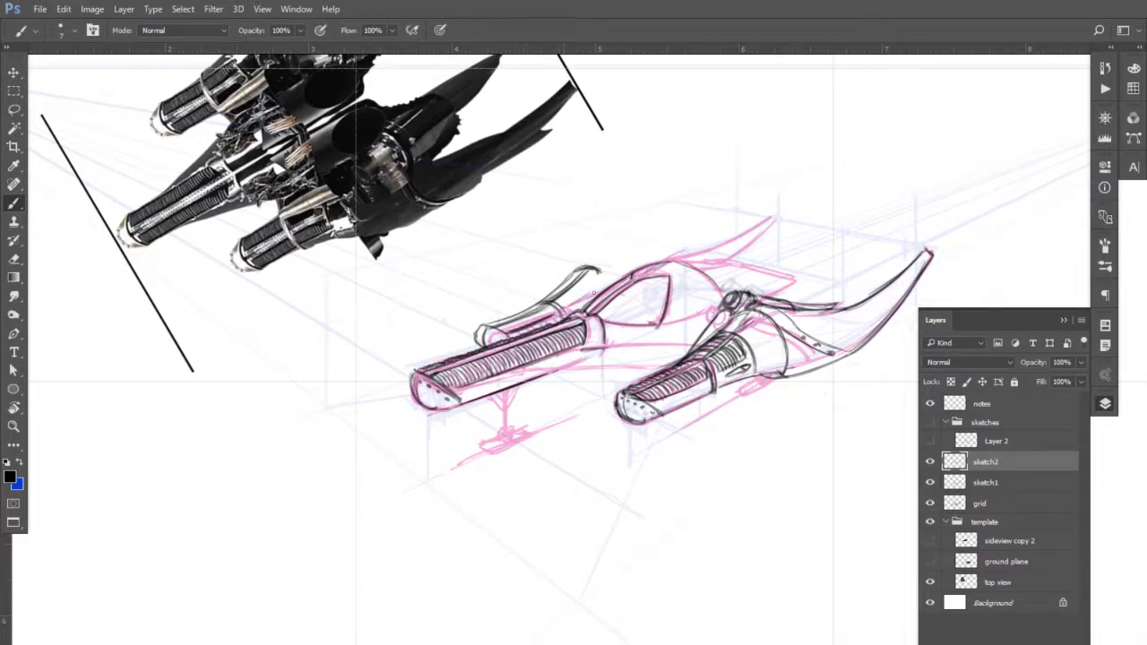
# Step: Ink the far-side engine's grille ribs, rear housing and round joint
pyautogui.moveTo(600, 270); pyautogui.dragTo(564, 306)
pyautogui.moveTo(580, 274)
pyautogui.mouseDown()
pyautogui.moveTo(545, 298)
pyautogui.moveTo(591, 287)
pyautogui.moveTo(582, 298)
pyautogui.moveTo(541, 301)
pyautogui.mouseUp()
pyautogui.moveTo(499, 333); pyautogui.dragTo(590, 287)
pyautogui.moveTo(491, 324)
pyautogui.mouseDown()
pyautogui.moveTo(537, 309)
pyautogui.moveTo(593, 262)
pyautogui.moveTo(607, 260)
pyautogui.moveTo(617, 278)
pyautogui.moveTo(609, 262)
pyautogui.mouseUp()
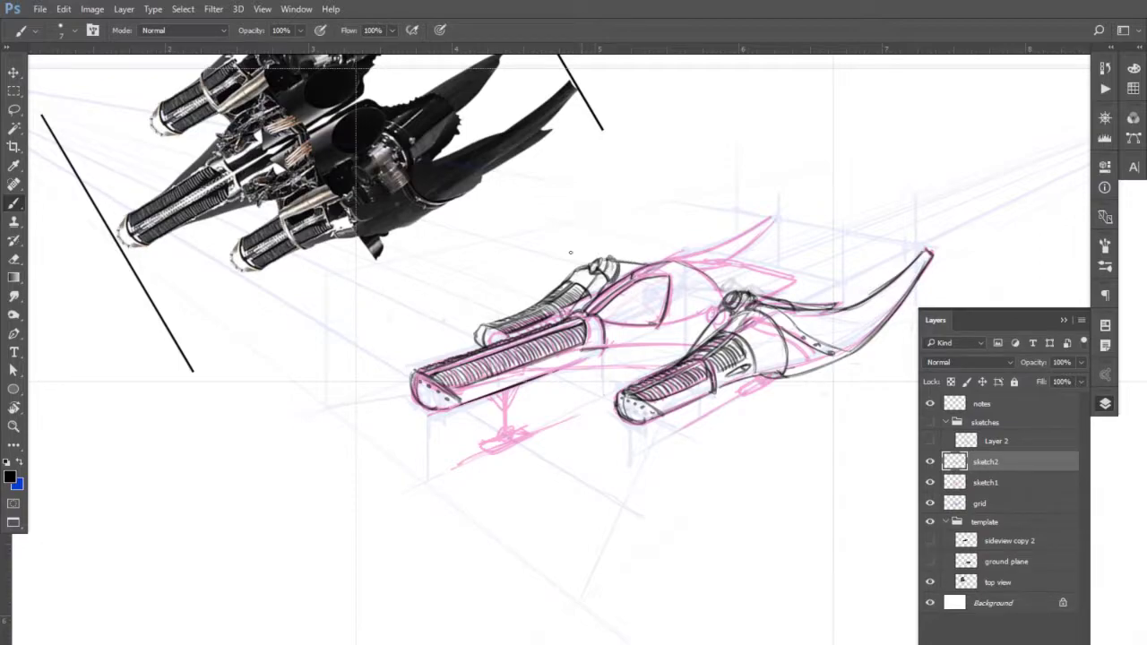
# Step: Ink the hull's rear curve and the arm joining it to the near-side engine with a 6 px brush, including its machinery and round holes
pyautogui.press('F7')
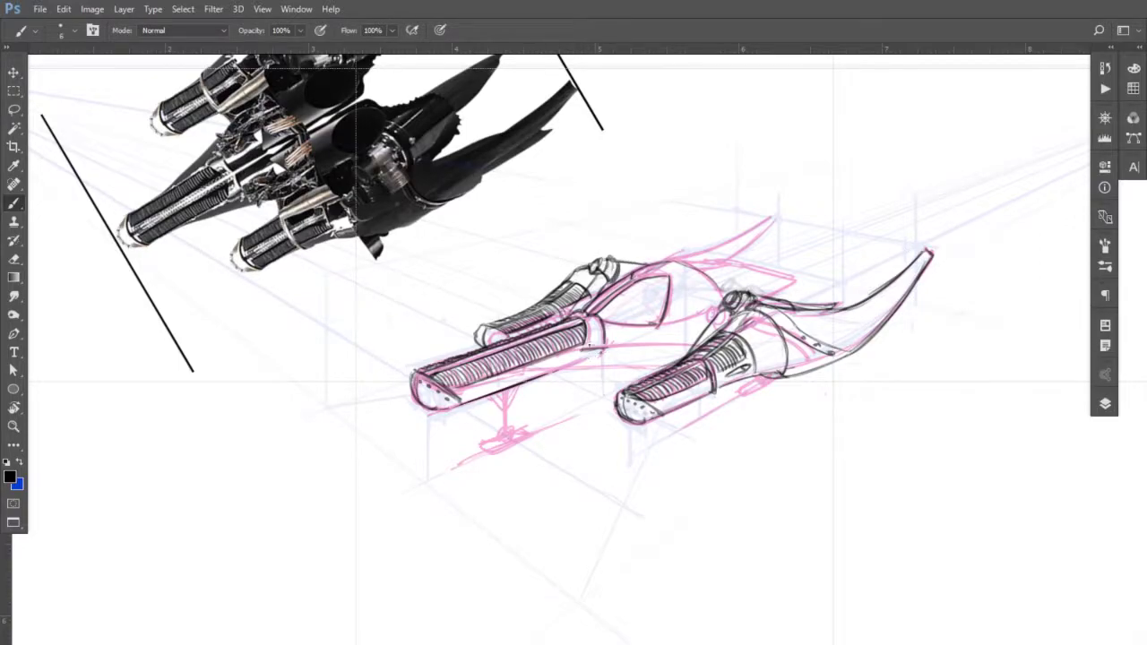
pyautogui.moveTo(719, 286); pyautogui.dragTo(697, 272)
pyautogui.moveTo(613, 337)
pyautogui.mouseDown()
pyautogui.moveTo(695, 345)
pyautogui.moveTo(704, 314)
pyautogui.moveTo(618, 333)
pyautogui.moveTo(609, 342)
pyautogui.moveTo(627, 336)
pyautogui.moveTo(547, 374)
pyautogui.moveTo(621, 348)
pyautogui.moveTo(589, 364)
pyautogui.moveTo(611, 366)
pyautogui.moveTo(620, 340)
pyautogui.moveTo(655, 332)
pyautogui.moveTo(598, 356)
pyautogui.moveTo(629, 339)
pyautogui.moveTo(562, 355)
pyautogui.moveTo(562, 369)
pyautogui.moveTo(575, 366)
pyautogui.mouseUp()
pyautogui.moveTo(670, 361)
pyautogui.mouseDown()
pyautogui.moveTo(578, 370)
pyautogui.moveTo(640, 364)
pyautogui.moveTo(650, 351)
pyautogui.moveTo(666, 362)
pyautogui.mouseUp()
pyautogui.moveTo(672, 312); pyautogui.dragTo(686, 348)
pyautogui.moveTo(677, 350); pyautogui.dragTo(654, 364)
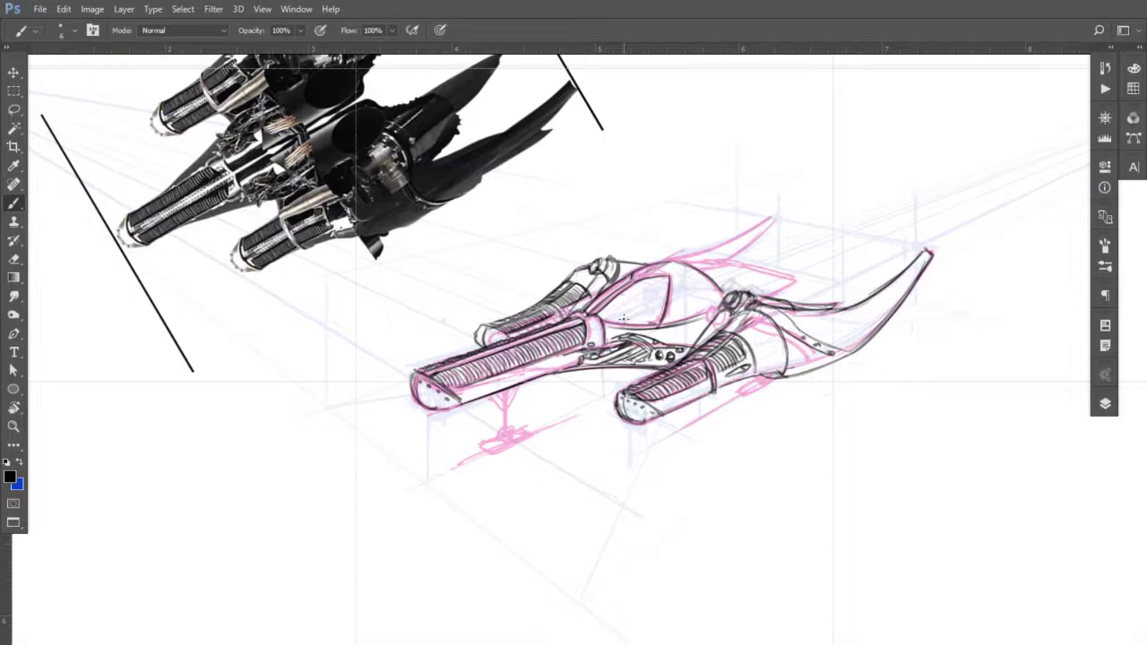
# Step: Lower the opacity of the sketch1 layer and make sketch2 the active layer again
pyautogui.click(1105, 404)
pyautogui.click(986, 482)
pyautogui.moveTo(1033, 363); pyautogui.dragTo(1024, 365)
pyautogui.click(1105, 404)
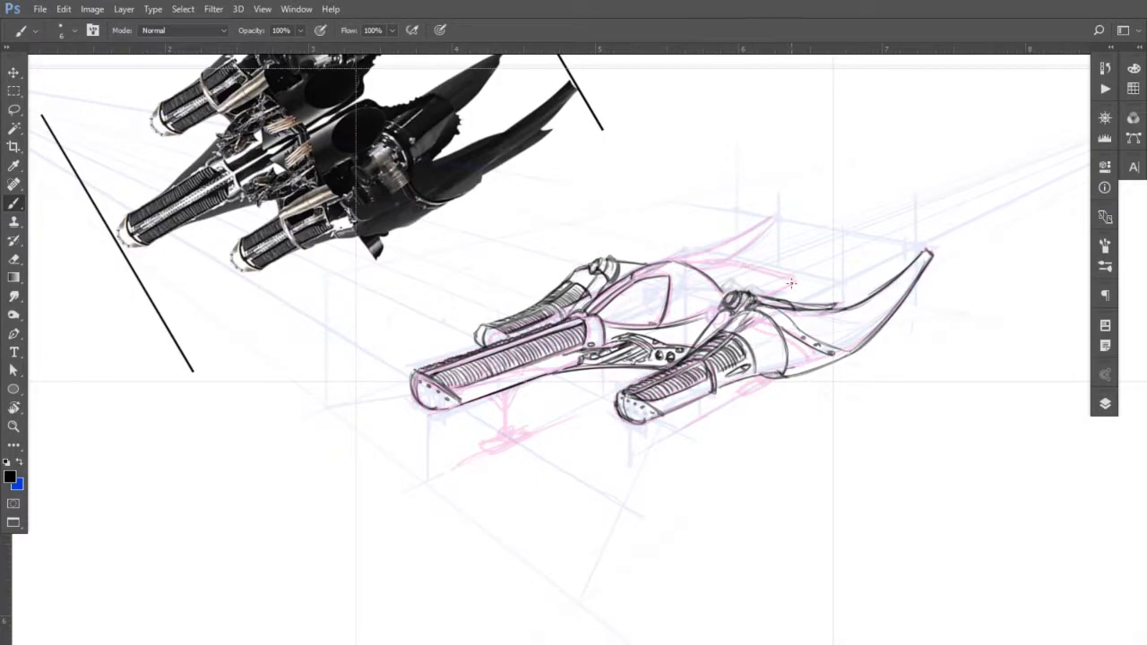
pyautogui.click(1105, 403)
pyautogui.click(985, 455)
pyautogui.click(1105, 403)
# Step: Ink the far-side tail wing, the central rear fin with its vents, and the front and rear landing skids
pyautogui.moveTo(721, 266)
pyautogui.mouseDown()
pyautogui.moveTo(683, 264)
pyautogui.moveTo(785, 281)
pyautogui.moveTo(706, 262)
pyautogui.moveTo(728, 285)
pyautogui.moveTo(776, 218)
pyautogui.moveTo(715, 248)
pyautogui.mouseUp()
pyautogui.moveTo(759, 223)
pyautogui.mouseDown()
pyautogui.moveTo(620, 261)
pyautogui.moveTo(710, 252)
pyautogui.mouseUp()
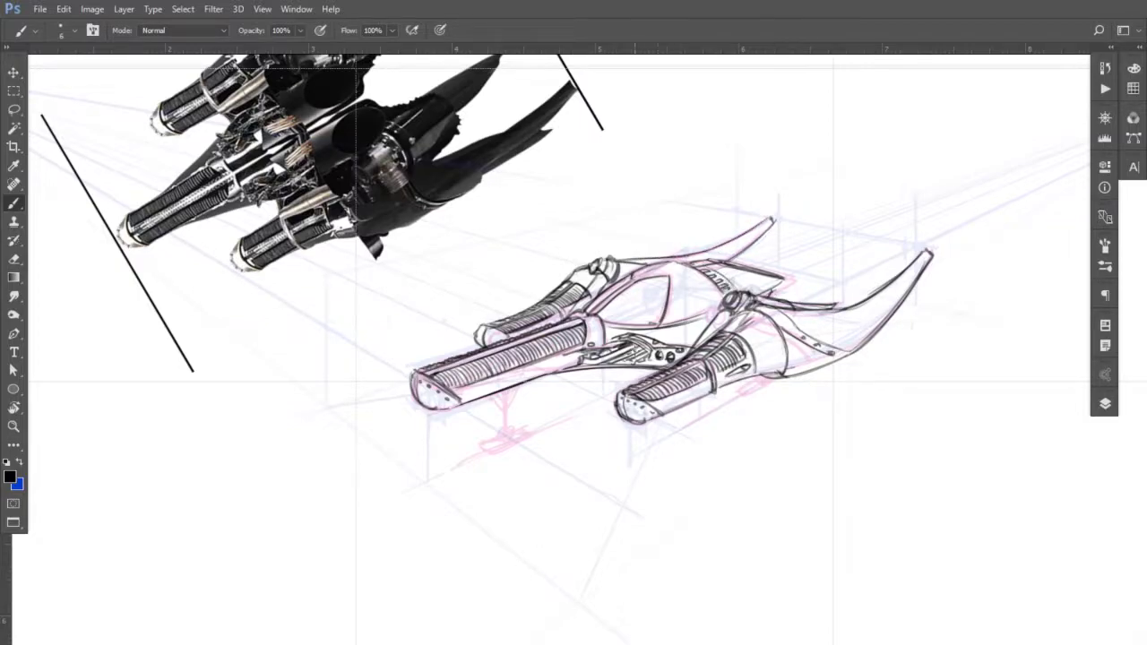
pyautogui.moveTo(502, 444)
pyautogui.mouseDown()
pyautogui.moveTo(527, 432)
pyautogui.moveTo(479, 448)
pyautogui.moveTo(509, 435)
pyautogui.moveTo(509, 385)
pyautogui.mouseUp()
pyautogui.moveTo(766, 385)
pyautogui.mouseDown()
pyautogui.moveTo(744, 396)
pyautogui.moveTo(765, 383)
pyautogui.moveTo(756, 380)
pyautogui.mouseUp()
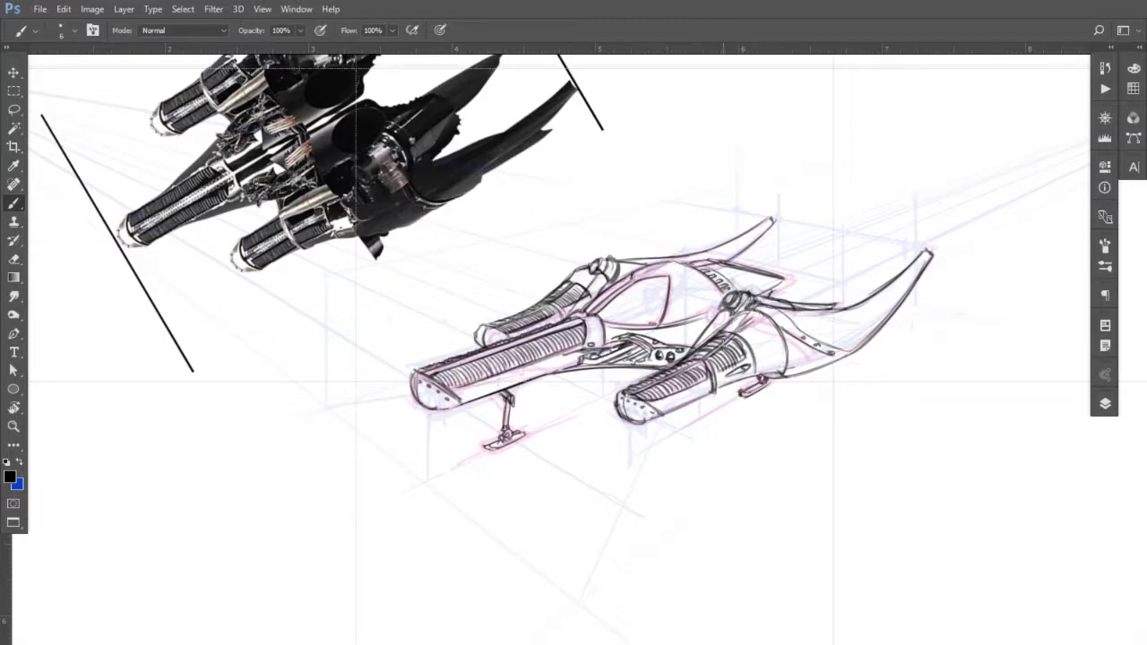
# Step: Add a new layer named scale above sketch2
pyautogui.click(1105, 403)
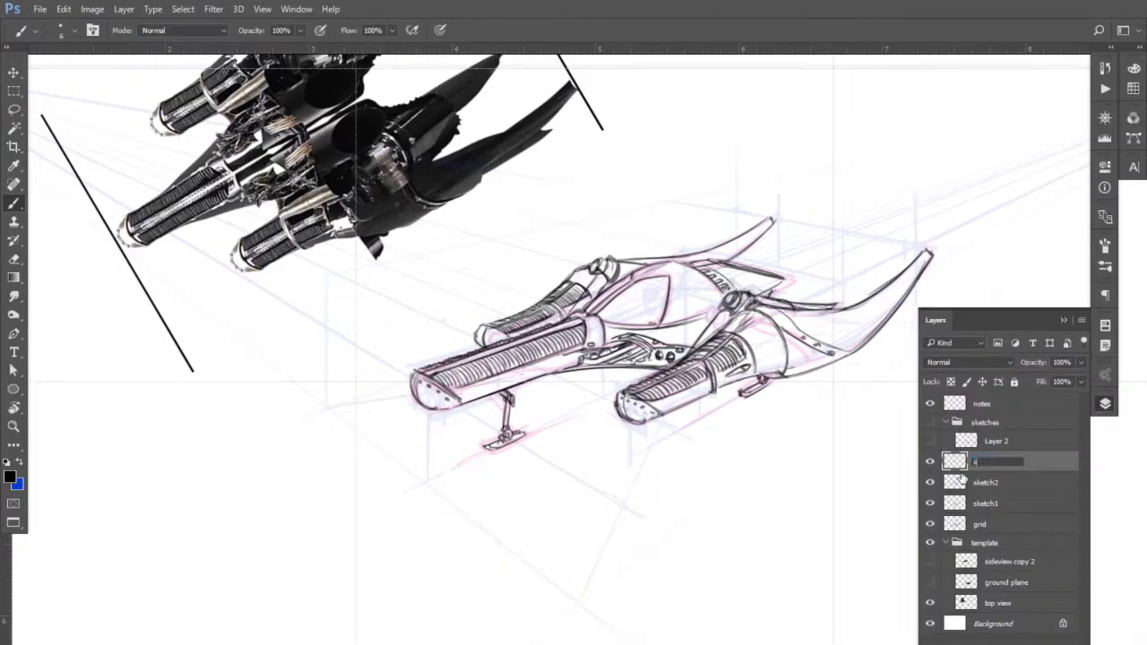
pyautogui.click(1106, 404)
# Step: Try a small black scale figure below the ship and transform it
pyautogui.moveTo(644, 292)
pyautogui.mouseDown()
pyautogui.moveTo(643, 322)
pyautogui.moveTo(652, 299)
pyautogui.moveTo(548, 489)
pyautogui.mouseUp()
pyautogui.press('l')
pyautogui.hotkey('ctrl', 't')
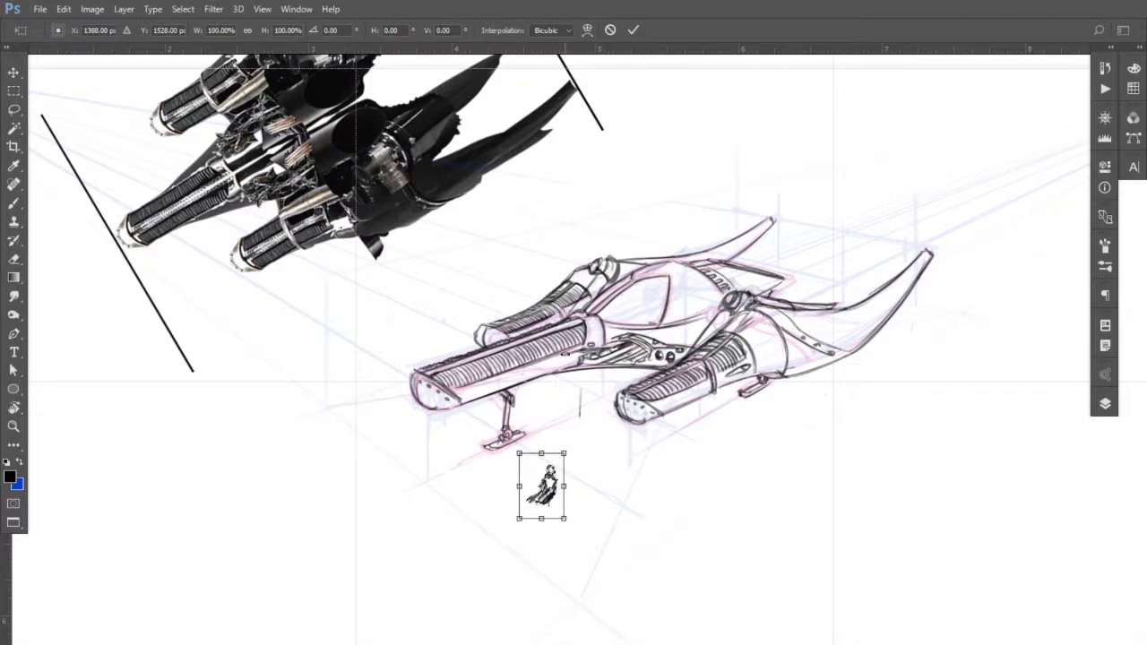
pyautogui.press('Return')
pyautogui.press('b')
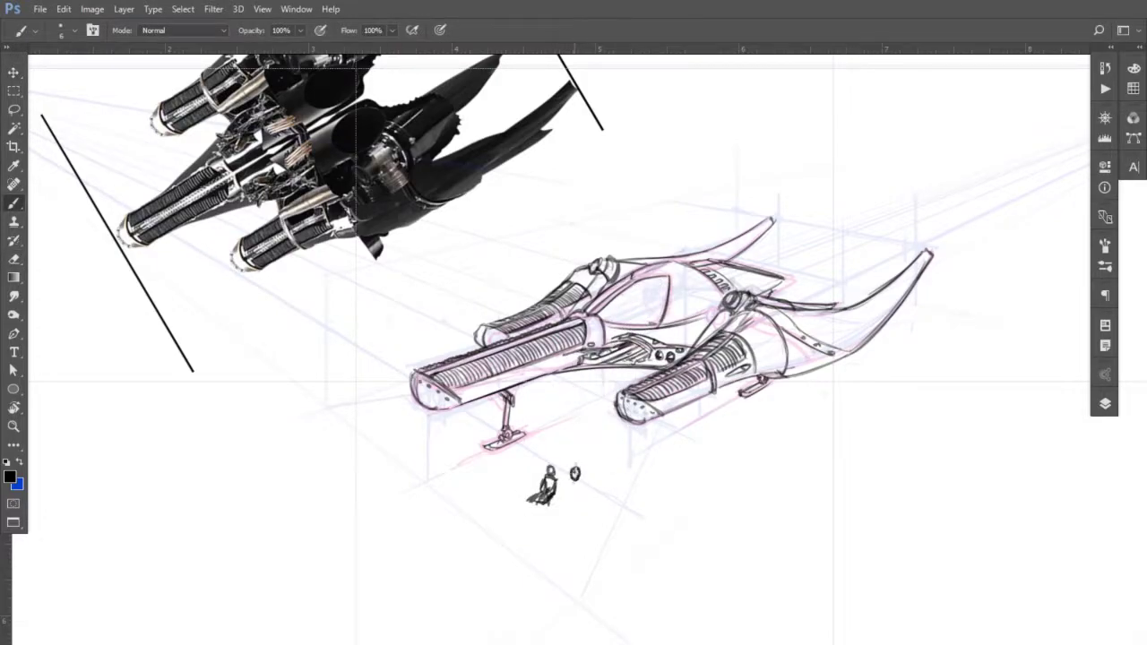
# Step: Draw a small standing black figure with a raised arm below the ship, and delete the earlier figure
pyautogui.moveTo(574, 467)
pyautogui.mouseDown()
pyautogui.moveTo(571, 527)
pyautogui.moveTo(559, 464)
pyautogui.moveTo(586, 507)
pyautogui.moveTo(578, 536)
pyautogui.moveTo(569, 473)
pyautogui.moveTo(534, 546)
pyautogui.moveTo(571, 532)
pyautogui.mouseUp()
pyautogui.press('l')
pyautogui.press('Delete')
pyautogui.press('b')
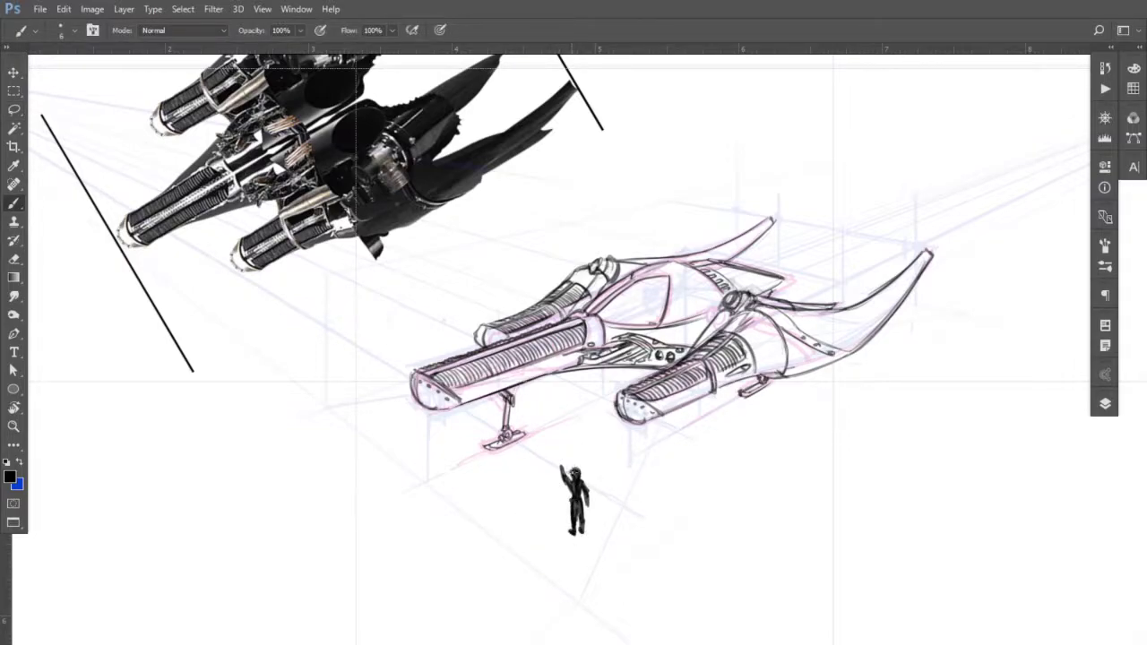
# Step: Move the standing figure up beside the ship, between the central pod and the near-side engine
pyautogui.press('v')
pyautogui.press('b')
pyautogui.press('v')
pyautogui.moveTo(577, 478); pyautogui.dragTo(584, 367)
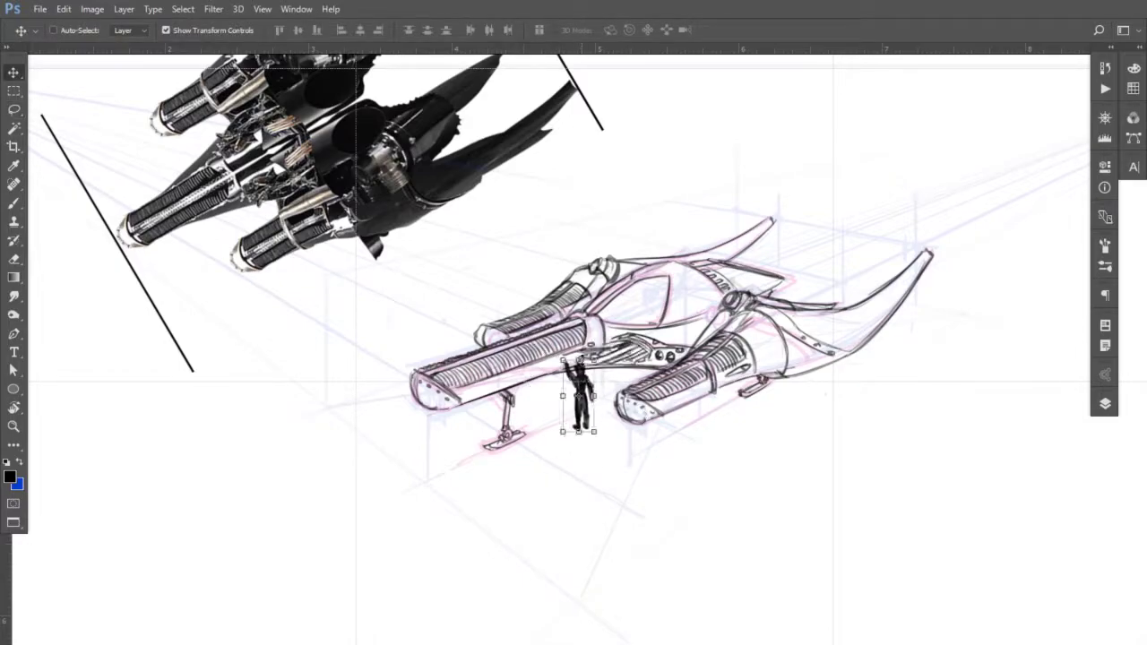
pyautogui.press('b')
# Step: Hide the notes, sketch1 and grid layers and the template group so only the inked ship and figure show
pyautogui.hotkey('ctrl', '-')
pyautogui.hotkey('ctrl', '-')
pyautogui.press('F7')
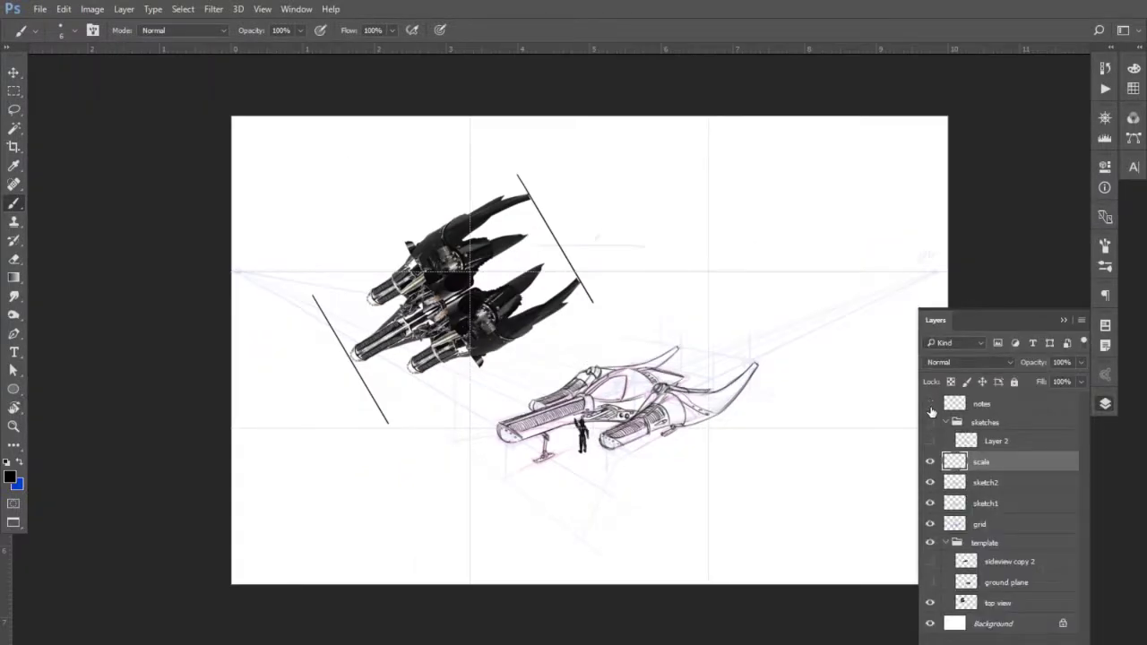
pyautogui.moveTo(929, 524); pyautogui.dragTo(929, 562)
pyautogui.hotkey('ctrl', '+')
pyautogui.hotkey('ctrl', '+')
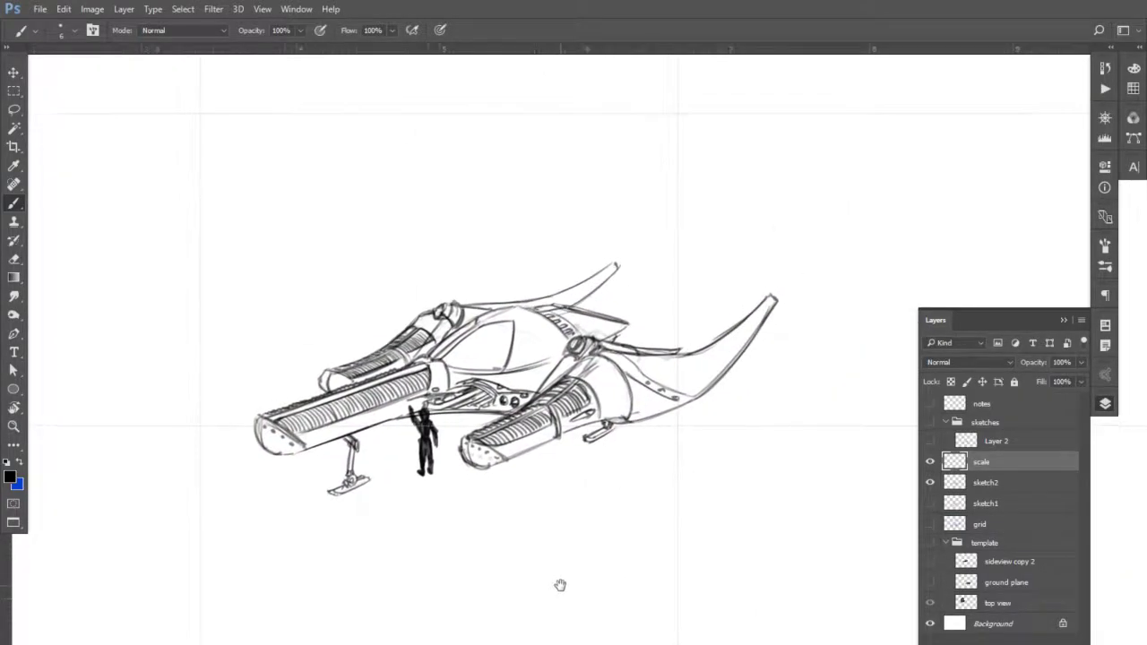